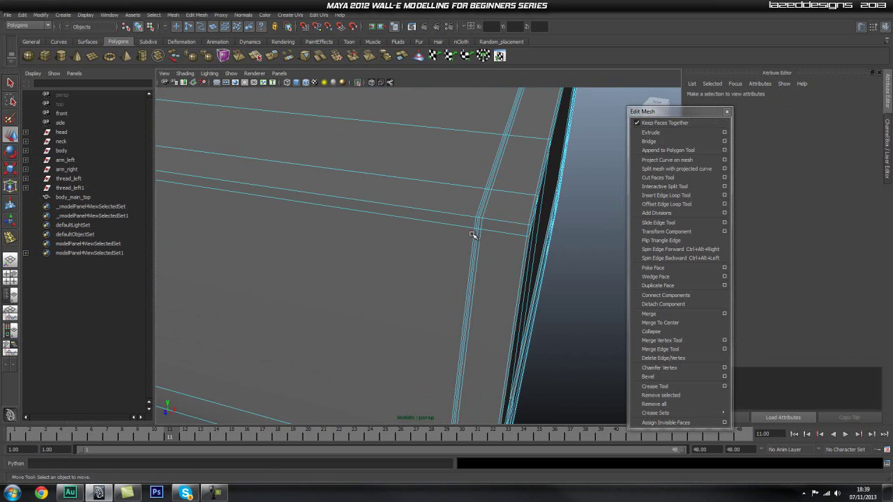
# Delete the extra supporting edge loops beside the corner edges of the lower body mesh.
pyautogui.click(474, 235)
pyautogui.moveTo(538, 198)
pyautogui.keyDown('alt'); pyautogui.mouseDown()
pyautogui.moveTo(521, 196)
pyautogui.moveTo(532, 195)
pyautogui.mouseUp(); pyautogui.keyUp('alt')
pyautogui.scroll(-8, 543, 196)
pyautogui.keyDown('alt'); pyautogui.moveTo(460, 189); pyautogui.dragTo(305, 200); pyautogui.keyUp('alt')
pyautogui.scroll(8, 551, 271)
pyautogui.keyDown('alt'); pyautogui.moveTo(554, 272); pyautogui.dragTo(488, 269); pyautogui.keyUp('alt')
pyautogui.keyDown('alt'); pyautogui.moveTo(371, 271); pyautogui.dragTo(423, 206, button='middle'); pyautogui.keyUp('alt')
pyautogui.scroll(4, 452, 183)
pyautogui.keyDown('alt'); pyautogui.moveTo(453, 184); pyautogui.dragTo(475, 225); pyautogui.keyUp('alt')
pyautogui.keyDown('shift'); pyautogui.moveTo(491, 242); pyautogui.dragTo(455, 253, button='right'); pyautogui.keyUp('shift')
pyautogui.doubleClick(452, 240)
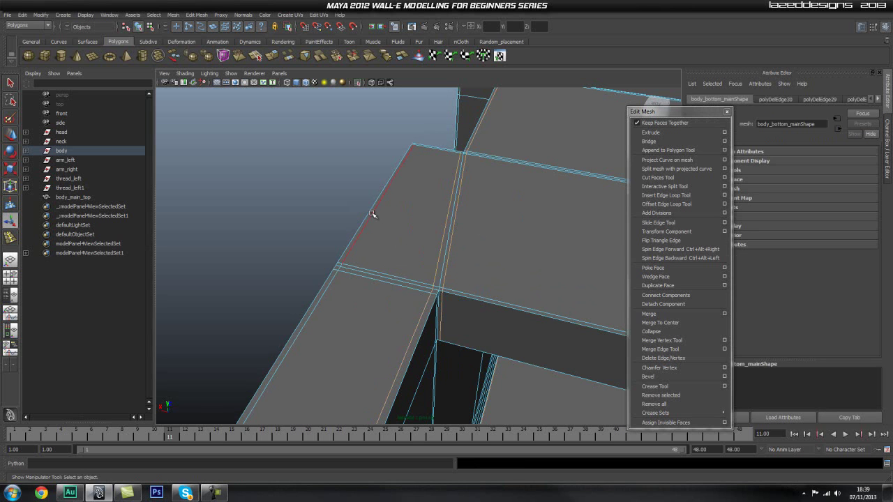
pyautogui.keyDown('shift'); pyautogui.moveTo(416, 211); pyautogui.dragTo(388, 222, button='right'); pyautogui.keyUp('shift')
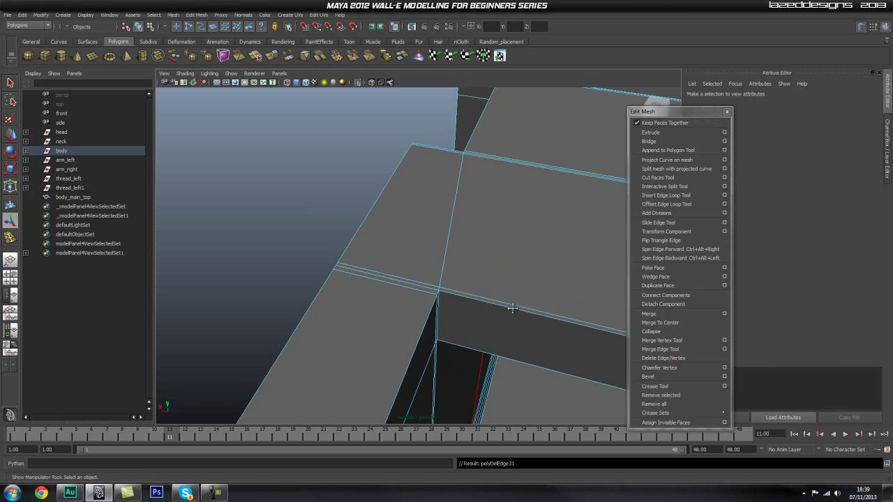
# Select the outer faces of the lower body's sloped end, from the narrow top strip down to the lowest strip, and delete them.
pyautogui.keyDown('alt'); pyautogui.moveTo(519, 311); pyautogui.dragTo(463, 300, button='middle'); pyautogui.keyUp('alt')
pyautogui.scroll(4, 463, 301)
pyautogui.keyDown('alt'); pyautogui.moveTo(463, 301); pyautogui.dragTo(438, 269); pyautogui.keyUp('alt')
pyautogui.keyDown('alt'); pyautogui.moveTo(438, 268); pyautogui.dragTo(376, 271, button='right'); pyautogui.keyUp('alt')
pyautogui.keyDown('alt'); pyautogui.moveTo(377, 271); pyautogui.dragTo(465, 289); pyautogui.keyUp('alt')
pyautogui.keyDown('alt'); pyautogui.moveTo(465, 289); pyautogui.dragTo(353, 277, button='right'); pyautogui.keyUp('alt')
pyautogui.keyDown('alt'); pyautogui.moveTo(353, 277); pyautogui.dragTo(300, 265); pyautogui.keyUp('alt')
pyautogui.keyDown('alt'); pyautogui.moveTo(299, 265); pyautogui.dragTo(434, 271, button='right'); pyautogui.keyUp('alt')
pyautogui.keyDown('alt'); pyautogui.moveTo(434, 272); pyautogui.dragTo(412, 282); pyautogui.keyUp('alt')
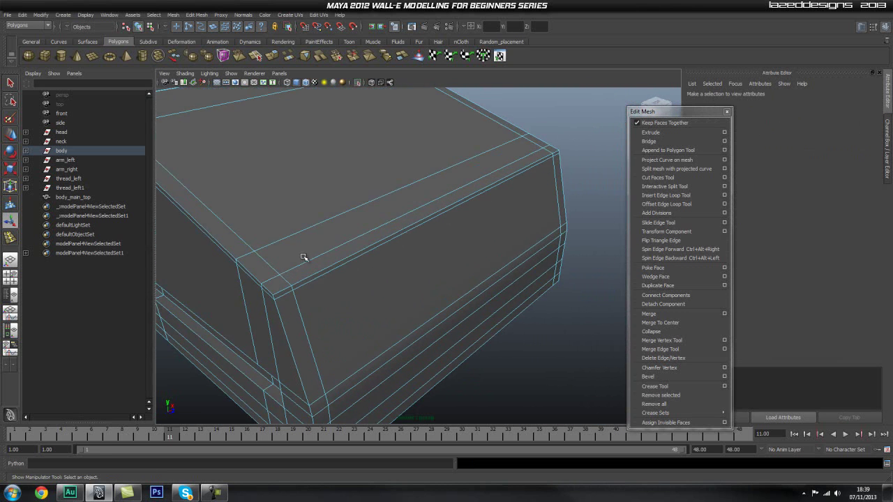
pyautogui.click(322, 256)
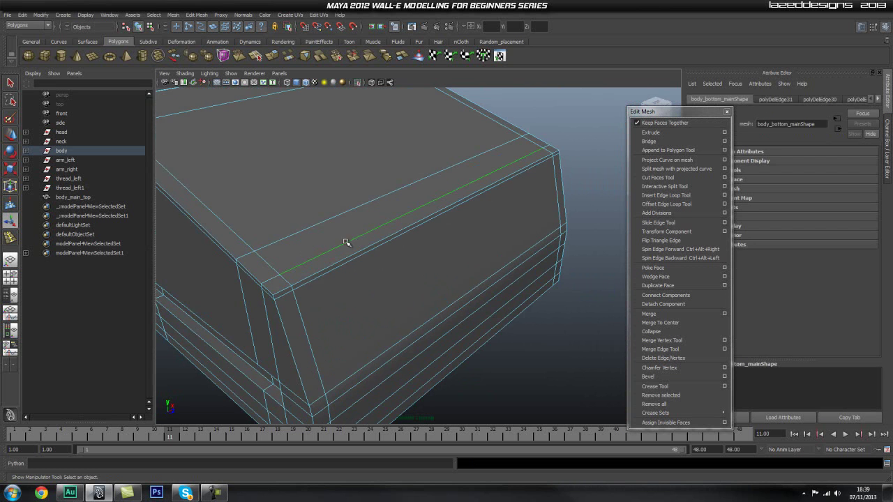
pyautogui.keyDown('alt'); pyautogui.moveTo(362, 300); pyautogui.dragTo(370, 269); pyautogui.keyUp('alt')
pyautogui.moveTo(394, 271); pyautogui.dragTo(394, 290, button='right')
pyautogui.click(331, 248)
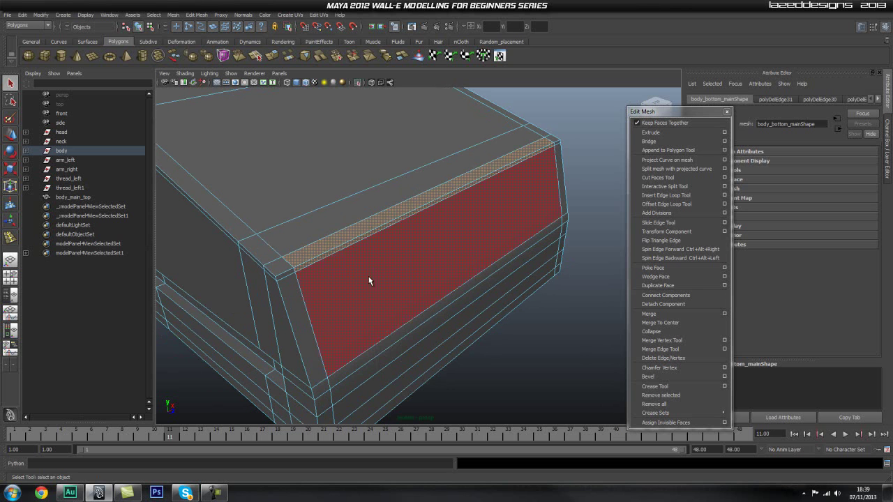
pyautogui.keyDown('shift'); pyautogui.click(380, 297); pyautogui.keyUp('shift')
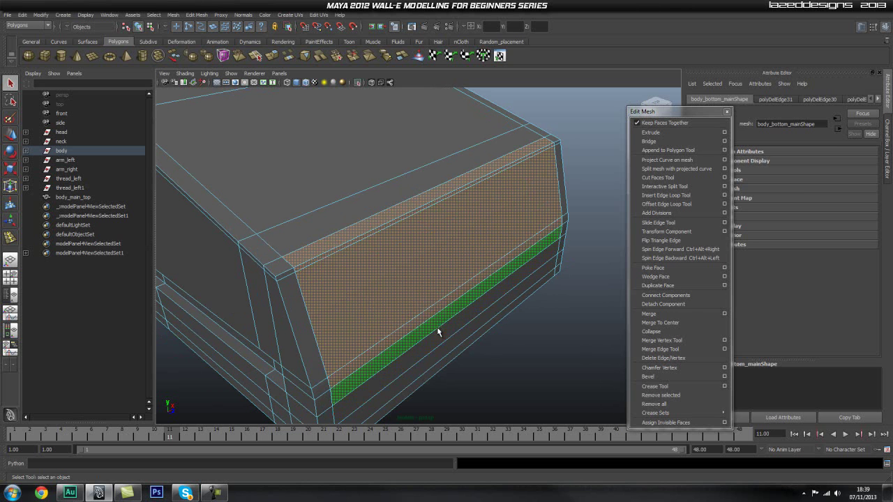
pyautogui.keyDown('shift'); pyautogui.click(444, 333); pyautogui.keyUp('shift')
pyautogui.keyDown('alt'); pyautogui.moveTo(478, 342); pyautogui.dragTo(372, 340); pyautogui.keyUp('alt')
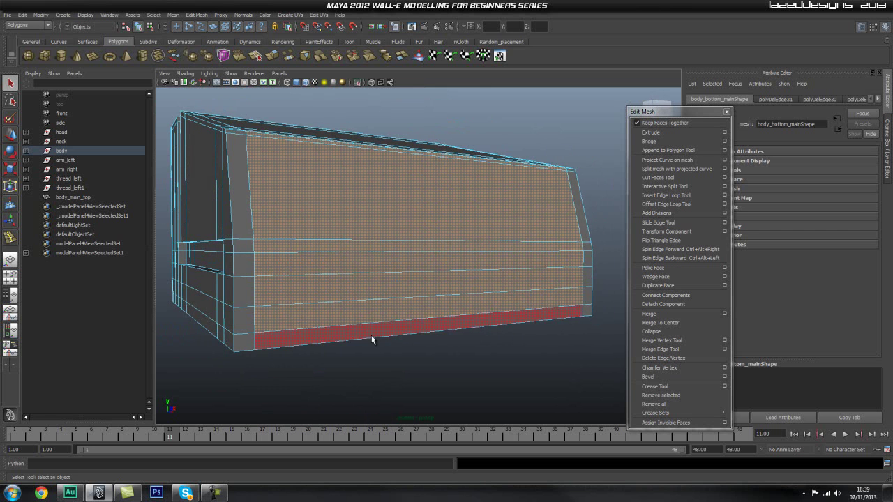
pyautogui.press('Delete')
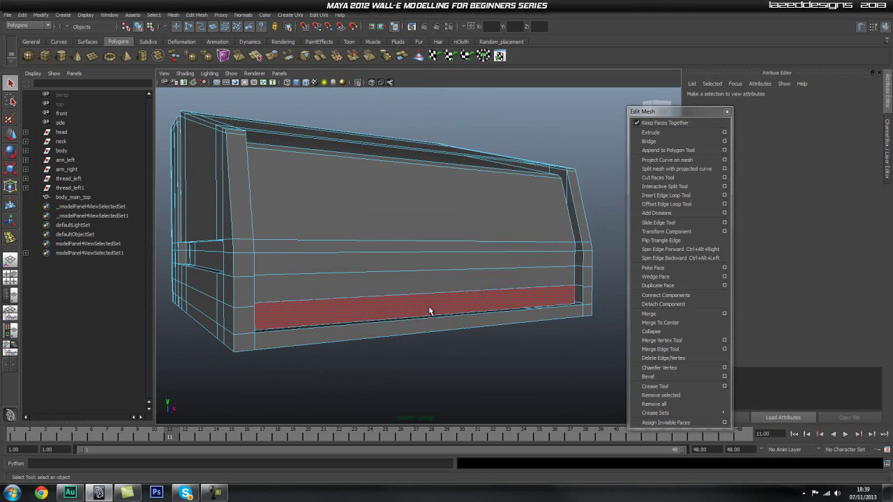
# Examine the inner panel, the frame and the inside corners around the opening in the lower body.
pyautogui.keyDown('alt'); pyautogui.moveTo(532, 294); pyautogui.dragTo(336, 289); pyautogui.keyUp('alt')
pyautogui.keyDown('alt'); pyautogui.moveTo(337, 289); pyautogui.dragTo(380, 365, button='middle'); pyautogui.keyUp('alt')
pyautogui.doubleClick(380, 365)
pyautogui.scroll(5, 336, 314)
pyautogui.keyDown('alt'); pyautogui.moveTo(337, 315); pyautogui.dragTo(364, 316); pyautogui.keyUp('alt')
pyautogui.press('1')
pyautogui.moveTo(272, 281); pyautogui.dragTo(315, 269, button='right')
pyautogui.click(167, 120)
pyautogui.click(322, 293)
pyautogui.keyDown('alt'); pyautogui.moveTo(322, 293); pyautogui.dragTo(285, 286); pyautogui.keyUp('alt')
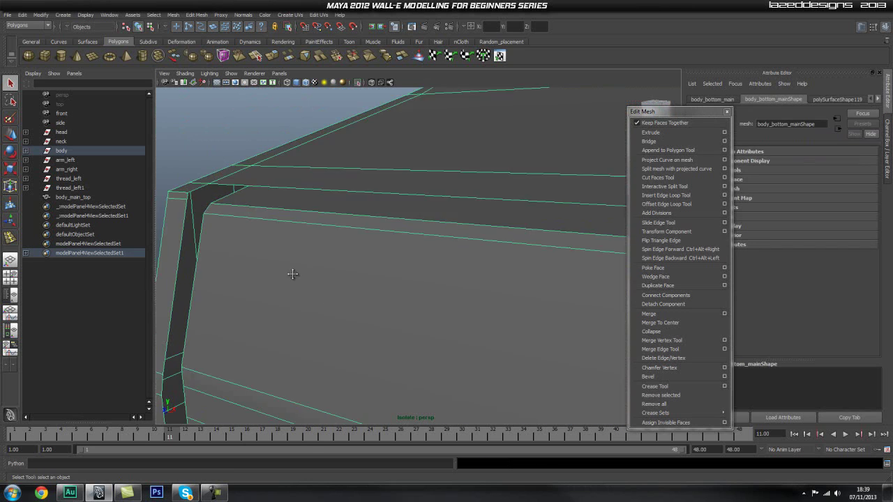
pyautogui.keyDown('alt'); pyautogui.moveTo(285, 285); pyautogui.dragTo(319, 214, button='middle'); pyautogui.keyUp('alt')
pyautogui.moveTo(298, 244)
pyautogui.keyDown('alt'); pyautogui.mouseDown()
pyautogui.moveTo(309, 245)
pyautogui.moveTo(283, 242)
pyautogui.mouseUp(); pyautogui.keyUp('alt')
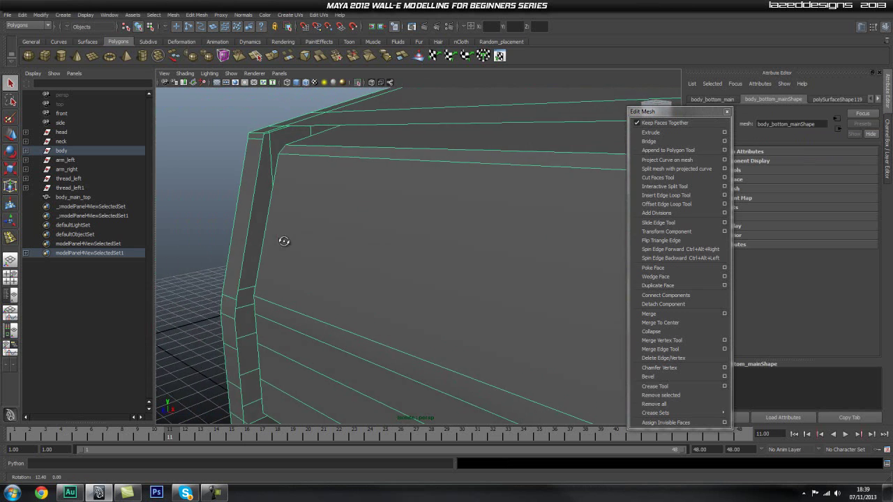
pyautogui.keyDown('alt'); pyautogui.moveTo(356, 244); pyautogui.dragTo(343, 249, button='middle'); pyautogui.keyUp('alt')
pyautogui.keyDown('alt'); pyautogui.moveTo(343, 249); pyautogui.dragTo(395, 256); pyautogui.keyUp('alt')
pyautogui.keyDown('alt'); pyautogui.moveTo(340, 249); pyautogui.dragTo(373, 259); pyautogui.keyUp('alt')
pyautogui.keyDown('alt'); pyautogui.moveTo(390, 266); pyautogui.dragTo(372, 200, button='middle'); pyautogui.keyUp('alt')
pyautogui.keyDown('alt'); pyautogui.moveTo(371, 200); pyautogui.dragTo(414, 257); pyautogui.keyUp('alt')
pyautogui.keyDown('alt'); pyautogui.moveTo(324, 221); pyautogui.dragTo(418, 325, button='middle'); pyautogui.keyUp('alt')
pyautogui.keyDown('alt'); pyautogui.moveTo(418, 325); pyautogui.dragTo(363, 266); pyautogui.keyUp('alt')
pyautogui.keyDown('alt'); pyautogui.moveTo(363, 266); pyautogui.dragTo(381, 281, button='middle'); pyautogui.keyUp('alt')
# Delete the redundant edge loop along the upper rim of the lower body's inner panel.
pyautogui.rightClick(370, 191)
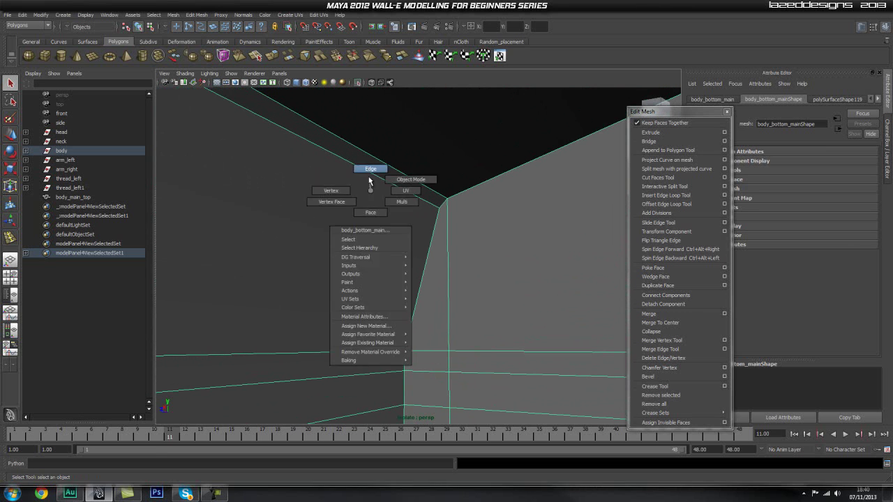
pyautogui.click(371, 170)
pyautogui.click(372, 174)
pyautogui.keyDown('alt'); pyautogui.moveTo(355, 248); pyautogui.dragTo(113, 316); pyautogui.keyUp('alt')
pyautogui.click(216, 183)
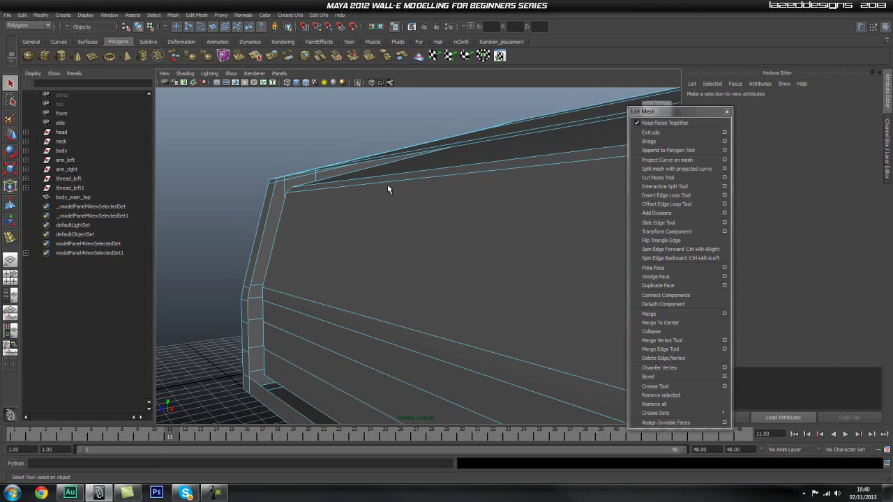
pyautogui.click(391, 184)
pyautogui.keyDown('shift'); pyautogui.moveTo(413, 233); pyautogui.dragTo(364, 246, button='right'); pyautogui.keyUp('shift')
pyautogui.keyDown('alt'); pyautogui.moveTo(363, 250); pyautogui.dragTo(383, 252); pyautogui.keyUp('alt')
pyautogui.keyDown('alt'); pyautogui.moveTo(338, 297); pyautogui.dragTo(333, 273, button='middle'); pyautogui.keyUp('alt')
pyautogui.keyDown('alt'); pyautogui.moveTo(332, 273); pyautogui.dragTo(427, 288); pyautogui.keyUp('alt')
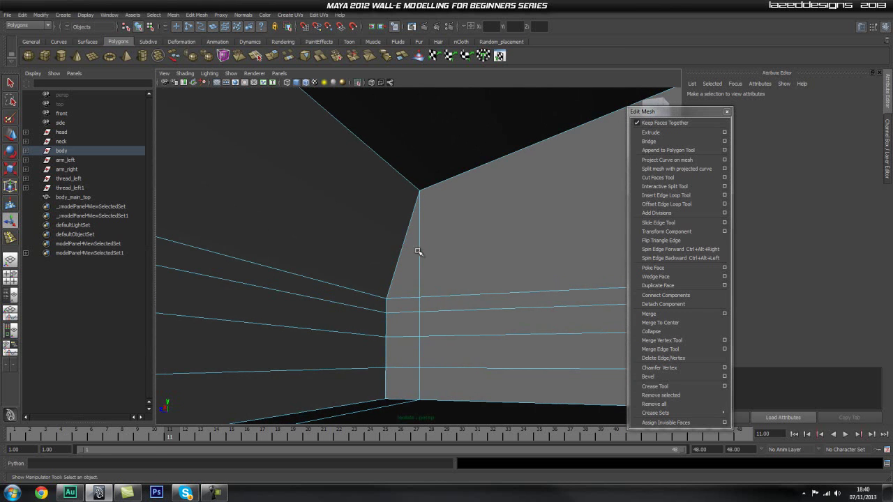
# Check the inner panel's profile in a wireframe side view and pick its vertical edge.
pyautogui.keyDown('alt'); pyautogui.moveTo(467, 350); pyautogui.dragTo(333, 347); pyautogui.keyUp('alt')
pyautogui.scroll(-5, 332, 346)
pyautogui.keyDown('alt'); pyautogui.moveTo(426, 320); pyautogui.dragTo(455, 307, button='middle'); pyautogui.keyUp('alt')
pyautogui.keyDown('alt'); pyautogui.moveTo(456, 307); pyautogui.dragTo(405, 314); pyautogui.keyUp('alt')
pyautogui.press('space')
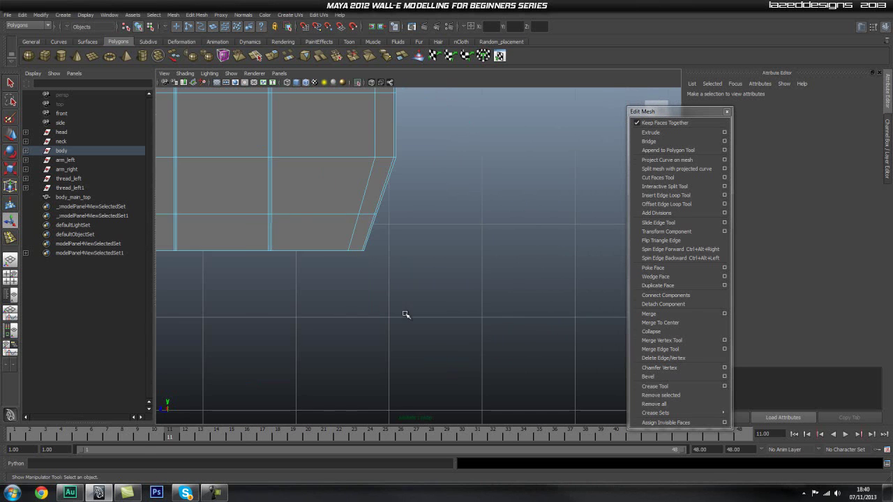
pyautogui.keyDown('alt'); pyautogui.moveTo(347, 227); pyautogui.dragTo(373, 453, button='middle'); pyautogui.keyUp('alt')
pyautogui.press('4')
pyautogui.moveTo(476, 311)
pyautogui.keyDown('alt'); pyautogui.mouseDown(button='right')
pyautogui.moveTo(373, 300)
pyautogui.moveTo(386, 299)
pyautogui.mouseUp(button='right'); pyautogui.keyUp('alt')
pyautogui.keyDown('alt'); pyautogui.moveTo(394, 270); pyautogui.dragTo(402, 307, button='middle'); pyautogui.keyUp('alt')
pyautogui.click(407, 284)
pyautogui.press('space')
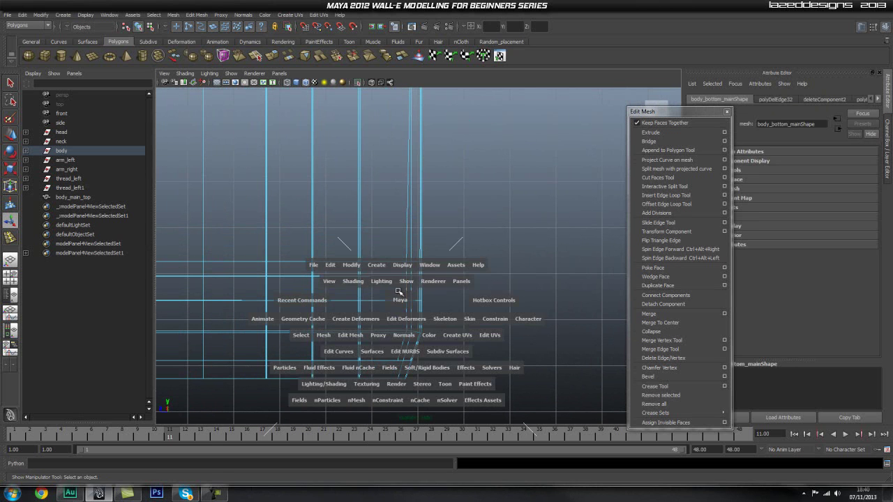
pyautogui.click(397, 284)
pyautogui.click(406, 291)
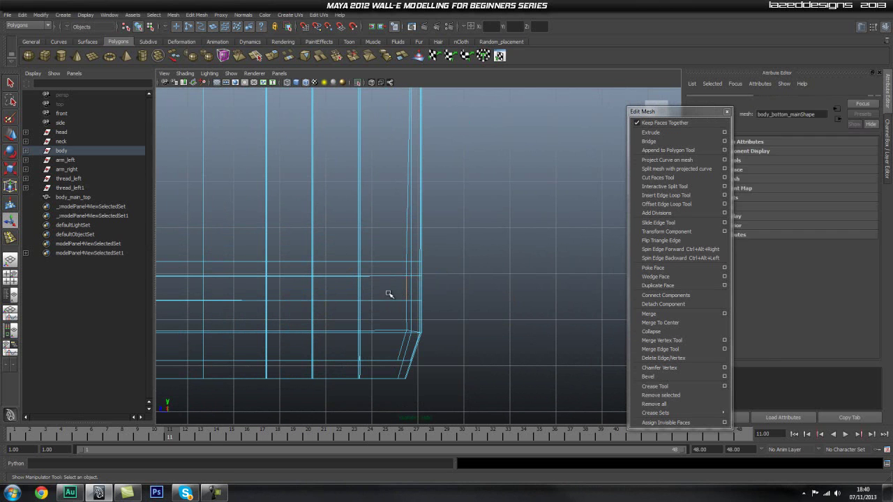
pyautogui.press('space')
# Select the inner panel's horizontal edges together with its rim and corner edges in the shaded perspective view.
pyautogui.keyDown('alt'); pyautogui.moveTo(387, 291); pyautogui.dragTo(343, 309); pyautogui.keyUp('alt')
pyautogui.keyDown('alt'); pyautogui.moveTo(343, 309); pyautogui.dragTo(482, 314, button='right'); pyautogui.keyUp('alt')
pyautogui.press('5')
pyautogui.keyDown('alt'); pyautogui.moveTo(480, 315); pyautogui.dragTo(452, 320, button='middle'); pyautogui.keyUp('alt')
pyautogui.keyDown('alt'); pyautogui.moveTo(452, 320); pyautogui.dragTo(489, 296, button='right'); pyautogui.keyUp('alt')
pyautogui.keyDown('alt'); pyautogui.moveTo(412, 324); pyautogui.dragTo(475, 270); pyautogui.keyUp('alt')
pyautogui.keyDown('alt'); pyautogui.moveTo(482, 247); pyautogui.dragTo(465, 267, button='middle'); pyautogui.keyUp('alt')
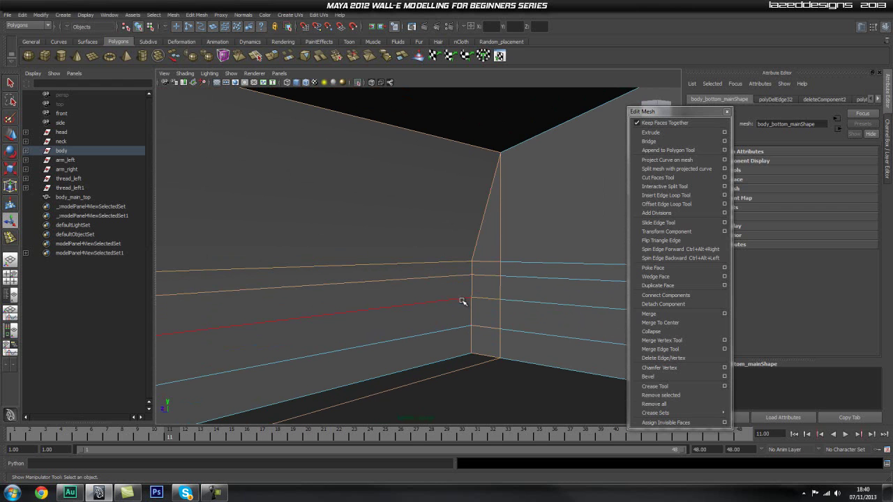
pyautogui.keyDown('alt'); pyautogui.moveTo(503, 347); pyautogui.dragTo(374, 320); pyautogui.keyUp('alt')
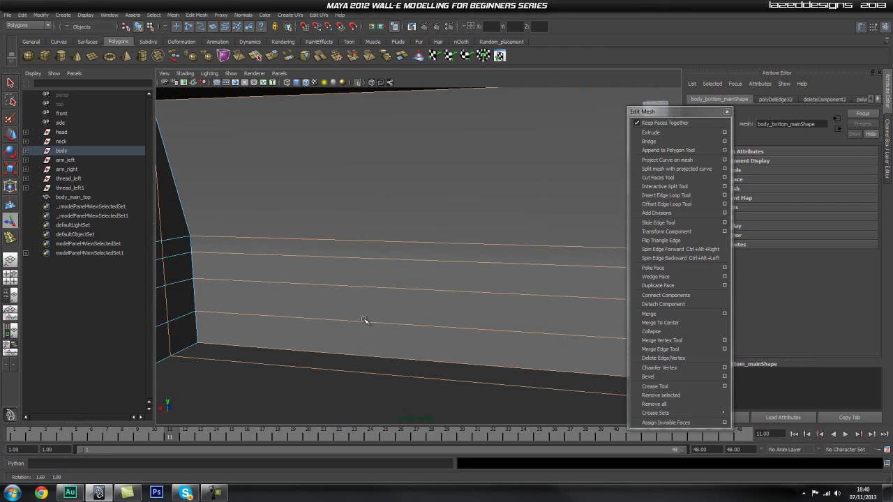
pyautogui.keyDown('alt'); pyautogui.moveTo(218, 246); pyautogui.dragTo(314, 277); pyautogui.keyUp('alt')
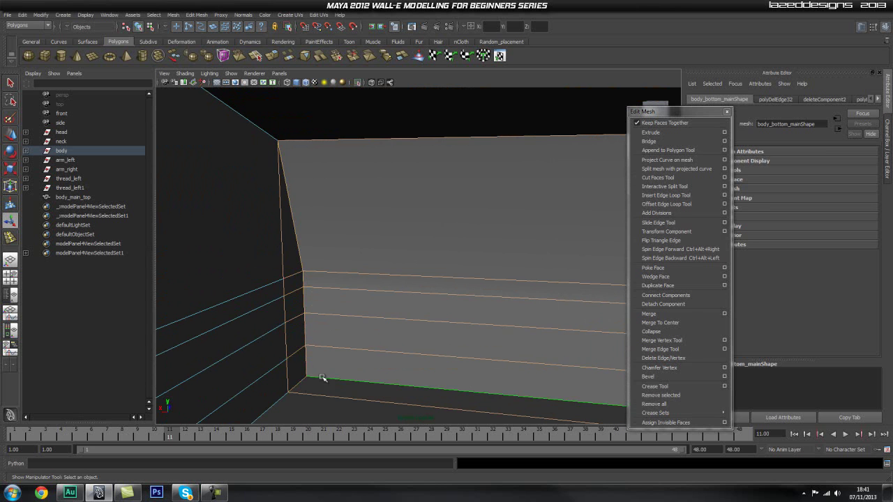
pyautogui.keyDown('alt'); pyautogui.moveTo(500, 340); pyautogui.dragTo(423, 319, button='middle'); pyautogui.keyUp('alt')
pyautogui.moveTo(436, 340)
pyautogui.keyDown('alt'); pyautogui.mouseDown()
pyautogui.moveTo(473, 327)
pyautogui.moveTo(577, 332)
pyautogui.moveTo(487, 325)
pyautogui.moveTo(444, 346)
pyautogui.moveTo(470, 335)
pyautogui.moveTo(369, 325)
pyautogui.moveTo(457, 333)
pyautogui.moveTo(440, 331)
pyautogui.mouseUp(); pyautogui.keyUp('alt')
pyautogui.keyDown('alt'); pyautogui.moveTo(478, 295); pyautogui.dragTo(421, 309); pyautogui.keyUp('alt')
# Convert the inner panel's edge selection to vertices and move them inward, away from the outer frame.
pyautogui.rightClick(397, 272)
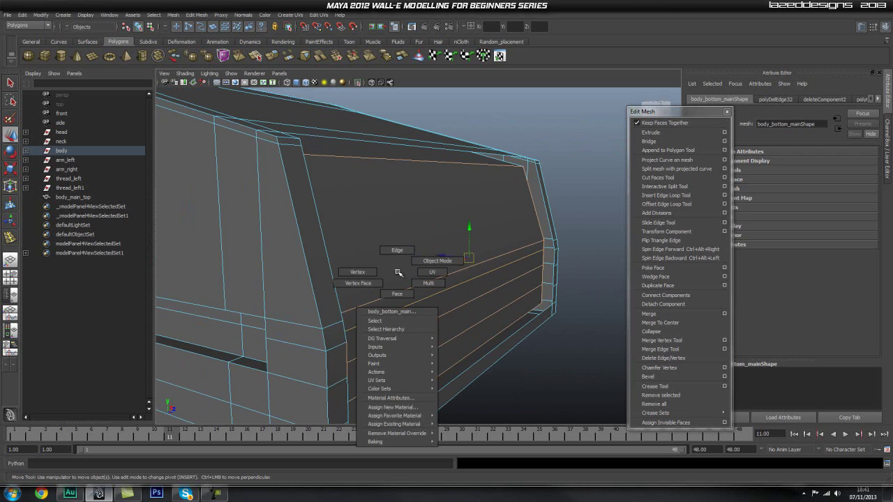
pyautogui.moveTo(397, 272); pyautogui.dragTo(366, 272, button='right')
pyautogui.keyDown('alt'); pyautogui.moveTo(517, 280); pyautogui.dragTo(505, 300); pyautogui.keyUp('alt')
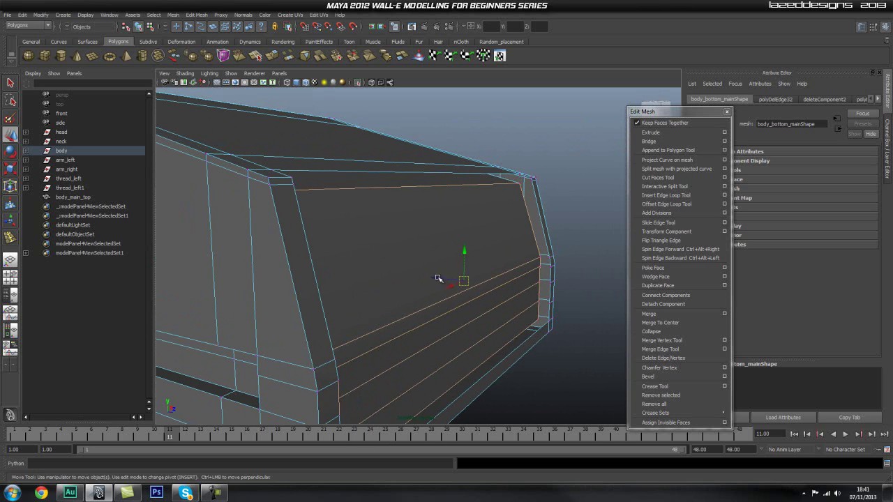
pyautogui.keyDown('alt'); pyautogui.moveTo(490, 288); pyautogui.dragTo(413, 283); pyautogui.keyUp('alt')
pyautogui.hotkey('ctrl', 'z')
pyautogui.keyDown('alt'); pyautogui.moveTo(263, 284); pyautogui.dragTo(477, 234, button='middle'); pyautogui.keyUp('alt')
pyautogui.keyDown('alt'); pyautogui.moveTo(399, 304); pyautogui.dragTo(340, 303, button='right'); pyautogui.keyUp('alt')
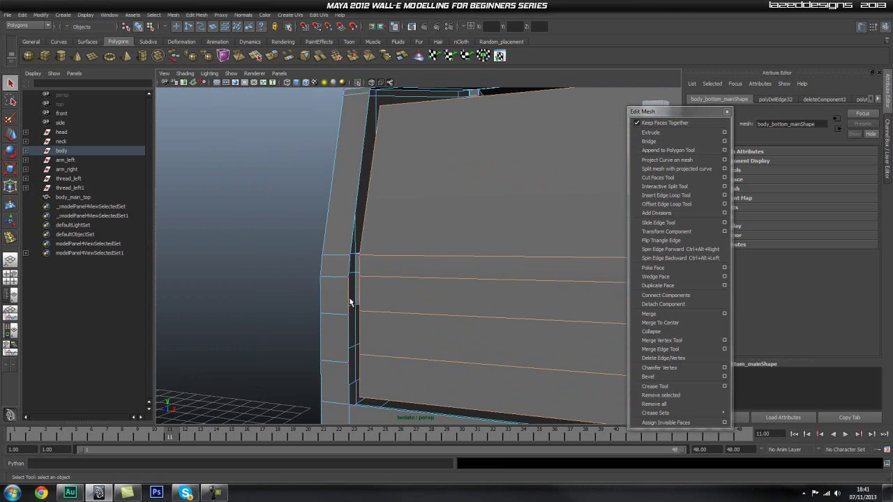
pyautogui.moveTo(341, 299)
pyautogui.mouseDown(button='right')
pyautogui.moveTo(345, 290)
pyautogui.moveTo(353, 300)
pyautogui.mouseUp(button='right')
pyautogui.moveTo(473, 313)
pyautogui.keyDown('alt'); pyautogui.mouseDown()
pyautogui.moveTo(463, 320)
pyautogui.moveTo(500, 316)
pyautogui.moveTo(459, 309)
pyautogui.mouseUp(); pyautogui.keyUp('alt')
pyautogui.keyDown('shift'); pyautogui.moveTo(458, 310); pyautogui.dragTo(437, 311, button='right'); pyautogui.keyUp('shift')
pyautogui.keyDown('alt'); pyautogui.moveTo(500, 309); pyautogui.dragTo(472, 316); pyautogui.keyUp('alt')
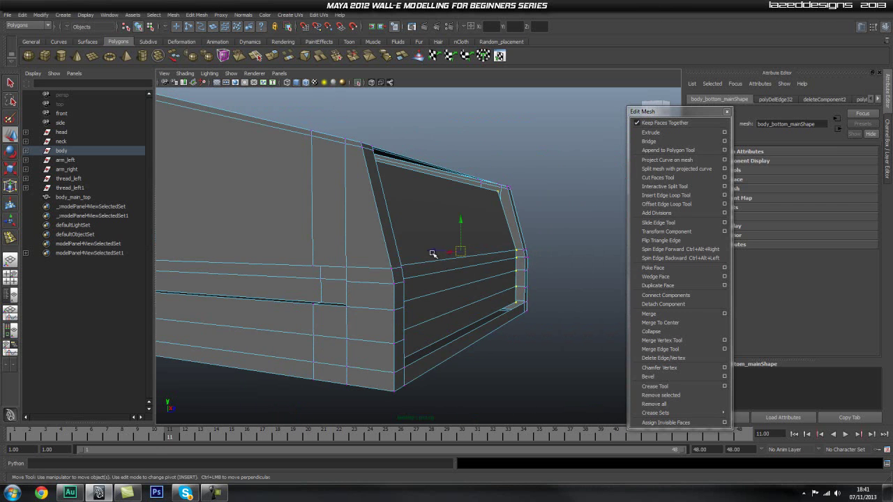
pyautogui.moveTo(432, 254); pyautogui.dragTo(420, 257)
pyautogui.keyDown('alt'); pyautogui.moveTo(308, 285); pyautogui.dragTo(353, 299); pyautogui.keyUp('alt')
pyautogui.keyDown('alt'); pyautogui.moveTo(353, 299); pyautogui.dragTo(303, 303, button='right'); pyautogui.keyUp('alt')
pyautogui.keyDown('alt'); pyautogui.moveTo(303, 303); pyautogui.dragTo(447, 300); pyautogui.keyUp('alt')
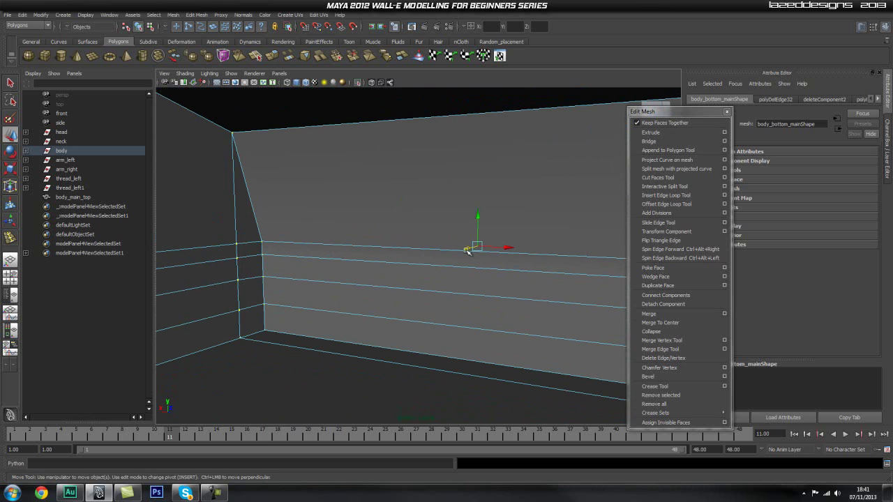
# Push the selected inner panel vertices deeper into the body in the side view and clear the selection.
pyautogui.keyDown('alt'); pyautogui.moveTo(460, 256); pyautogui.dragTo(316, 298, button='right'); pyautogui.keyUp('alt')
pyautogui.keyDown('alt'); pyautogui.moveTo(317, 297); pyautogui.dragTo(377, 297); pyautogui.keyUp('alt')
pyautogui.keyDown('alt'); pyautogui.moveTo(377, 297); pyautogui.dragTo(420, 299, button='right'); pyautogui.keyUp('alt')
pyautogui.keyDown('alt'); pyautogui.moveTo(407, 273); pyautogui.dragTo(542, 280); pyautogui.keyUp('alt')
pyautogui.press('space')
pyautogui.keyDown('alt'); pyautogui.moveTo(455, 250); pyautogui.dragTo(533, 315, button='middle'); pyautogui.keyUp('alt')
pyautogui.keyDown('alt'); pyautogui.moveTo(532, 314); pyautogui.dragTo(381, 305, button='right'); pyautogui.keyUp('alt')
pyautogui.keyDown('alt'); pyautogui.moveTo(381, 306); pyautogui.dragTo(512, 291, button='middle'); pyautogui.keyUp('alt')
pyautogui.keyDown('alt'); pyautogui.moveTo(394, 295); pyautogui.dragTo(490, 290, button='right'); pyautogui.keyUp('alt')
pyautogui.keyDown('alt'); pyautogui.moveTo(325, 279); pyautogui.dragTo(452, 260, button='middle'); pyautogui.keyUp('alt')
pyautogui.keyDown('alt'); pyautogui.moveTo(452, 260); pyautogui.dragTo(492, 263, button='right'); pyautogui.keyUp('alt')
pyautogui.moveTo(400, 265)
pyautogui.keyDown('alt'); pyautogui.mouseDown(button='middle')
pyautogui.moveTo(443, 265)
pyautogui.moveTo(391, 276)
pyautogui.mouseUp(button='middle'); pyautogui.keyUp('alt')
pyautogui.moveTo(446, 278); pyautogui.dragTo(429, 278)
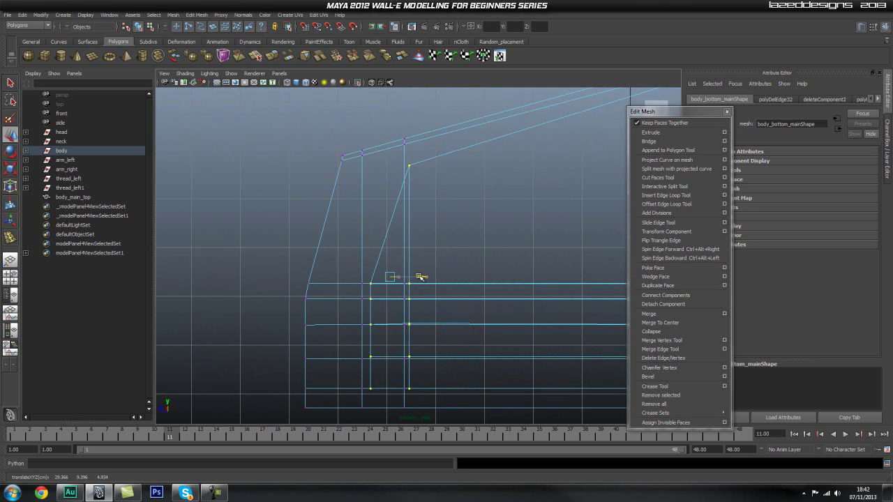
pyautogui.click(240, 233)
# Examine the recess between the inner panel and the outer frame at the upper and lower corners.
pyautogui.press('space')
pyautogui.moveTo(369, 263); pyautogui.dragTo(368, 244)
pyautogui.moveTo(311, 291)
pyautogui.keyDown('alt'); pyautogui.mouseDown()
pyautogui.moveTo(301, 290)
pyautogui.moveTo(560, 293)
pyautogui.moveTo(437, 287)
pyautogui.moveTo(579, 282)
pyautogui.mouseUp(); pyautogui.keyUp('alt')
pyautogui.press('5')
pyautogui.scroll(4, 537, 285)
pyautogui.keyDown('alt'); pyautogui.moveTo(579, 282); pyautogui.dragTo(440, 281, button='middle'); pyautogui.keyUp('alt')
pyautogui.keyDown('alt'); pyautogui.moveTo(440, 281); pyautogui.dragTo(414, 257); pyautogui.keyUp('alt')
pyautogui.keyDown('alt'); pyautogui.moveTo(441, 238); pyautogui.dragTo(383, 252); pyautogui.keyUp('alt')
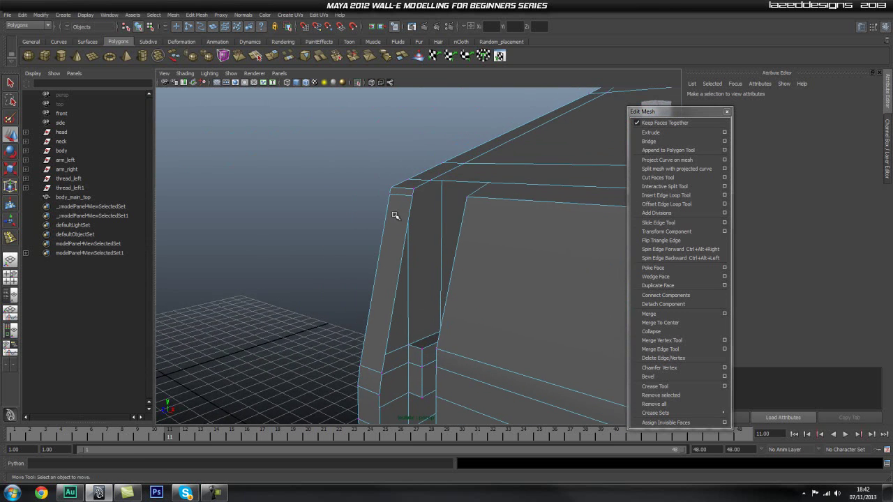
pyautogui.keyDown('alt'); pyautogui.moveTo(494, 234); pyautogui.dragTo(513, 213); pyautogui.keyUp('alt')
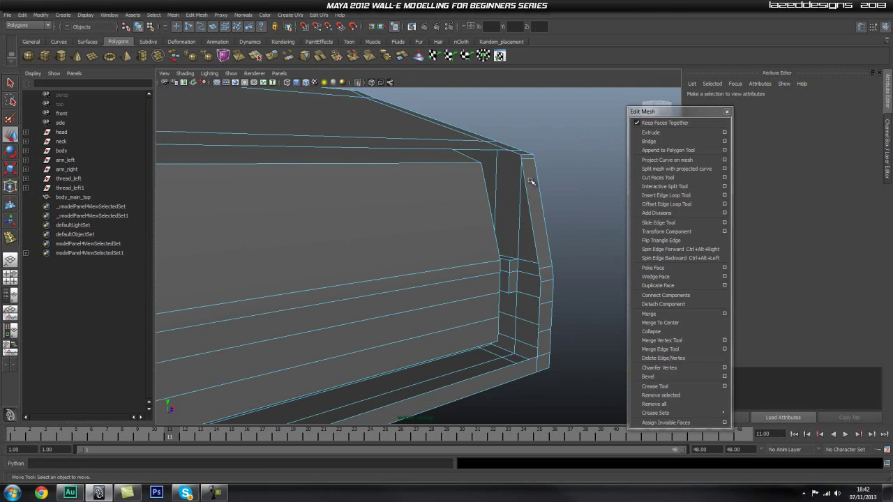
pyautogui.click(528, 195)
pyautogui.press('f')
pyautogui.keyDown('alt'); pyautogui.moveTo(504, 216); pyautogui.dragTo(427, 231); pyautogui.keyUp('alt')
pyautogui.keyDown('alt'); pyautogui.moveTo(526, 234); pyautogui.dragTo(439, 226); pyautogui.keyUp('alt')
pyautogui.keyDown('alt'); pyautogui.moveTo(483, 163); pyautogui.dragTo(290, 219); pyautogui.keyUp('alt')
pyautogui.keyDown('alt'); pyautogui.moveTo(290, 219); pyautogui.dragTo(172, 249, button='right'); pyautogui.keyUp('alt')
pyautogui.keyDown('alt'); pyautogui.moveTo(348, 246); pyautogui.dragTo(192, 243, button='right'); pyautogui.keyUp('alt')
pyautogui.keyDown('alt'); pyautogui.moveTo(191, 244); pyautogui.dragTo(361, 264); pyautogui.keyUp('alt')
# Insert a vertical edge loop down the centre of the lower body in the front view, using the Multiple edge loops option.
pyautogui.press('space')
pyautogui.keyDown('alt'); pyautogui.moveTo(402, 257); pyautogui.dragTo(360, 256, button='right'); pyautogui.keyUp('alt')
pyautogui.keyDown('alt'); pyautogui.moveTo(360, 256); pyautogui.dragTo(421, 192, button='middle'); pyautogui.keyUp('alt')
pyautogui.keyDown('alt'); pyautogui.moveTo(420, 192); pyautogui.dragTo(438, 212, button='right'); pyautogui.keyUp('alt')
pyautogui.press('q')
pyautogui.moveTo(391, 245); pyautogui.dragTo(416, 224, button='right')
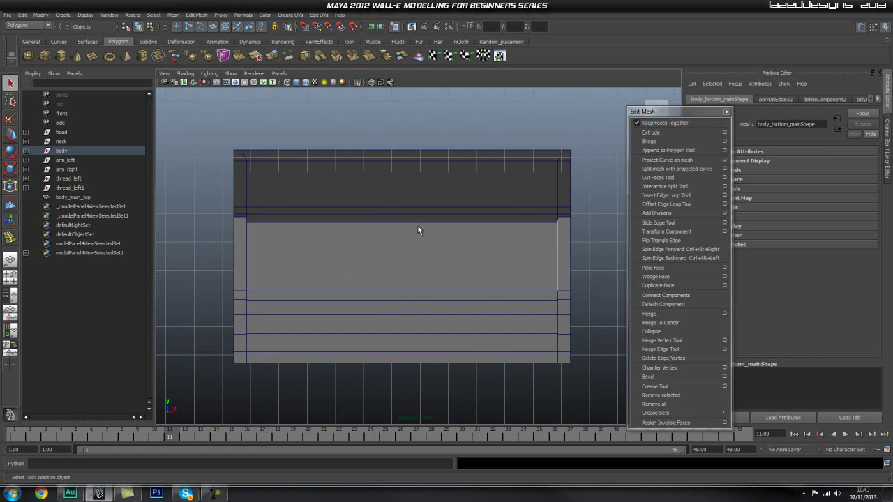
pyautogui.click(420, 219)
pyautogui.keyDown('alt'); pyautogui.moveTo(442, 182); pyautogui.dragTo(440, 210, button='middle'); pyautogui.keyUp('alt')
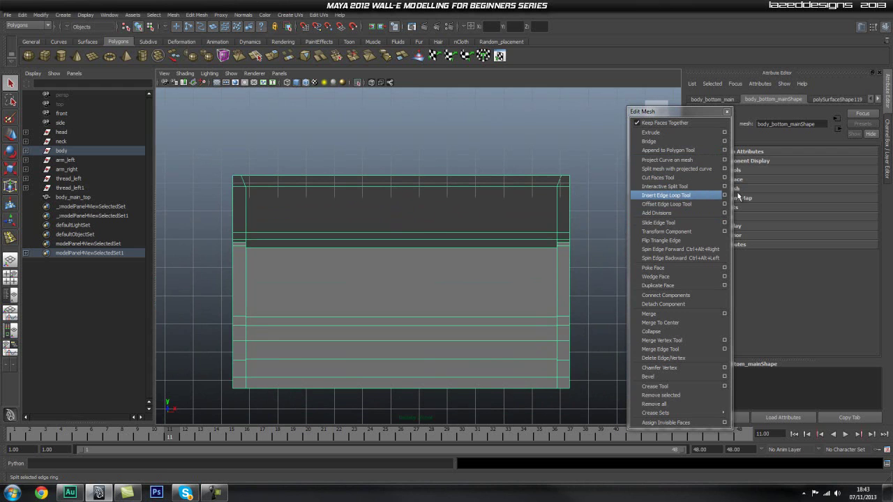
pyautogui.click(725, 196)
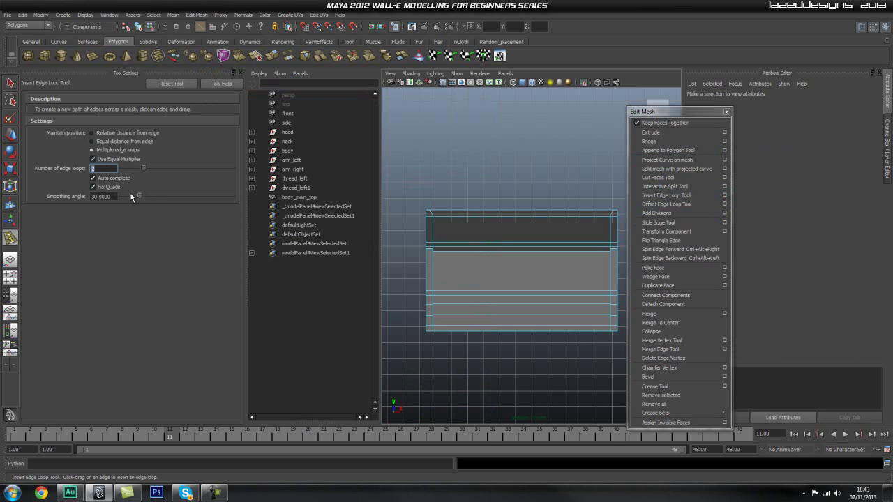
pyautogui.click(521, 225)
# Select all faces of the lower body's left half in the front view, delete them and close the tool settings.
pyautogui.press('q')
pyautogui.moveTo(470, 275); pyautogui.dragTo(470, 298, button='right')
pyautogui.moveTo(404, 213); pyautogui.dragTo(500, 397)
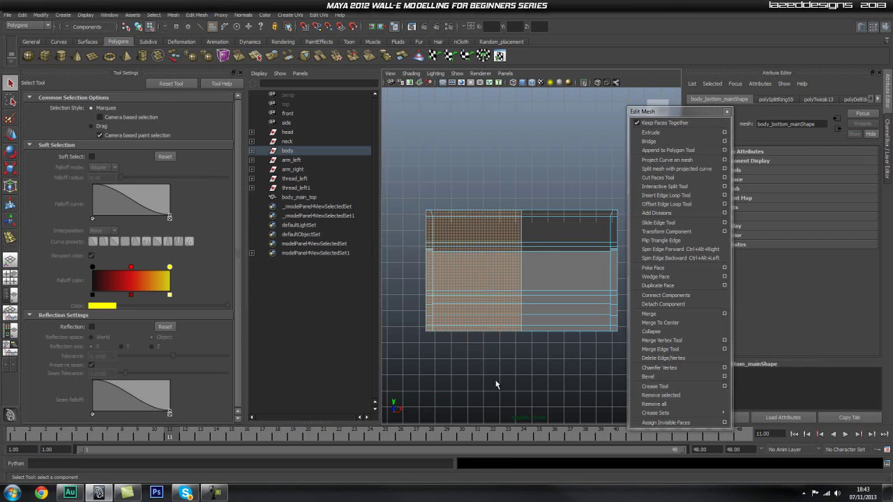
pyautogui.press('Delete')
pyautogui.click(239, 72)
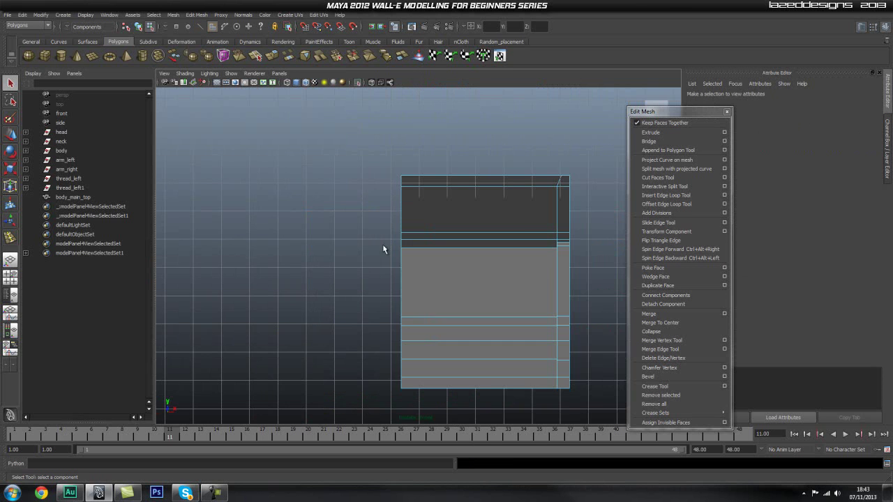
# Set the Insert Edge Loop Tool to Relative distance from edge for the remaining lower body half, shown in the perspective view.
pyautogui.press('space')
pyautogui.moveTo(472, 280); pyautogui.dragTo(423, 261)
pyautogui.moveTo(422, 261); pyautogui.dragTo(388, 289, button='right')
pyautogui.click(373, 311)
pyautogui.keyDown('alt'); pyautogui.moveTo(374, 311); pyautogui.dragTo(359, 333); pyautogui.keyUp('alt')
pyautogui.keyDown('alt'); pyautogui.moveTo(359, 333); pyautogui.dragTo(629, 303, button='right'); pyautogui.keyUp('alt')
pyautogui.keyDown('alt'); pyautogui.moveTo(629, 303); pyautogui.dragTo(427, 293); pyautogui.keyUp('alt')
pyautogui.keyDown('alt'); pyautogui.moveTo(426, 293); pyautogui.dragTo(365, 210, button='middle'); pyautogui.keyUp('alt')
pyautogui.keyDown('alt'); pyautogui.moveTo(364, 214); pyautogui.dragTo(428, 288); pyautogui.keyUp('alt')
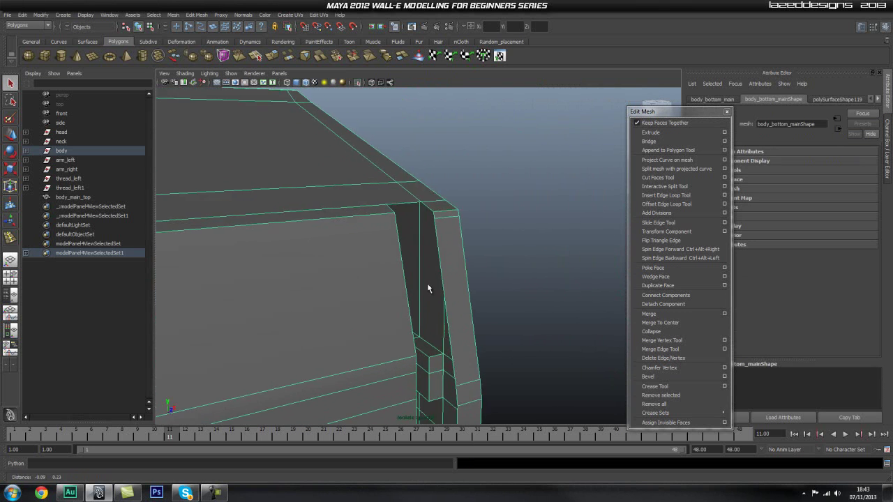
pyautogui.click(724, 198)
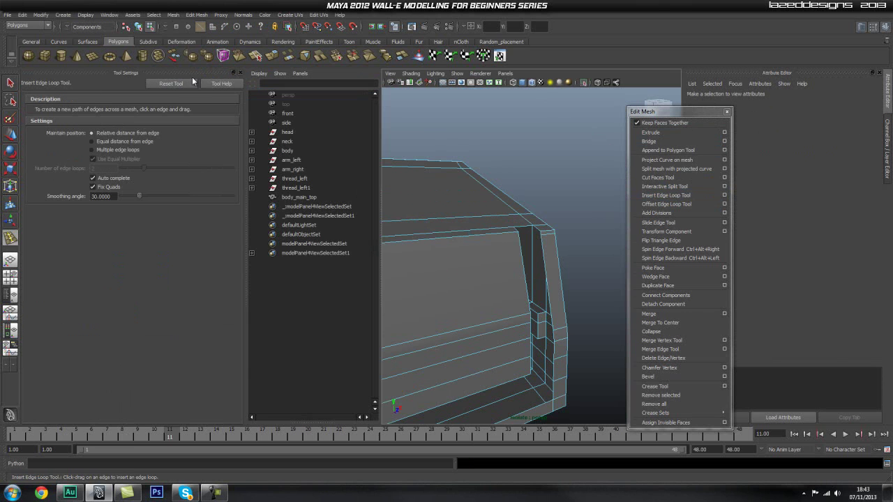
pyautogui.click(242, 72)
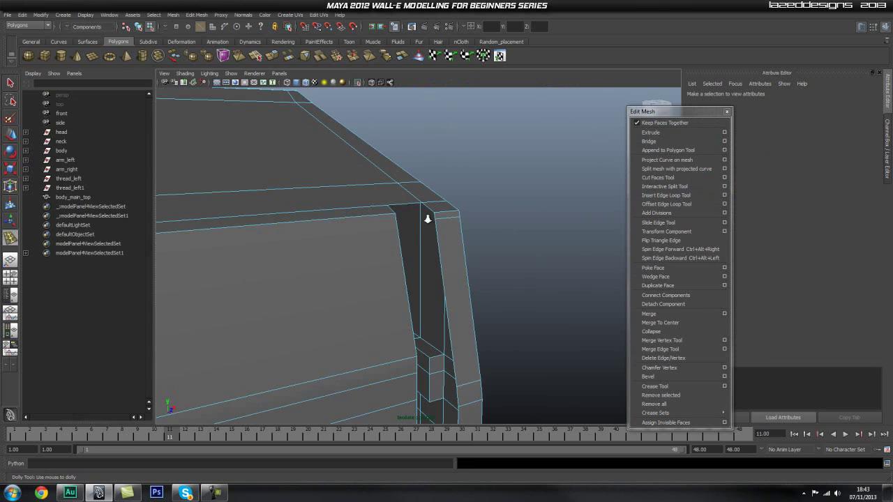
# Turn off isolation and examine how the vertical edge at the lower body's outer frame corner relates to the upper body.
pyautogui.keyDown('alt'); pyautogui.moveTo(452, 258); pyautogui.dragTo(480, 195); pyautogui.keyUp('alt')
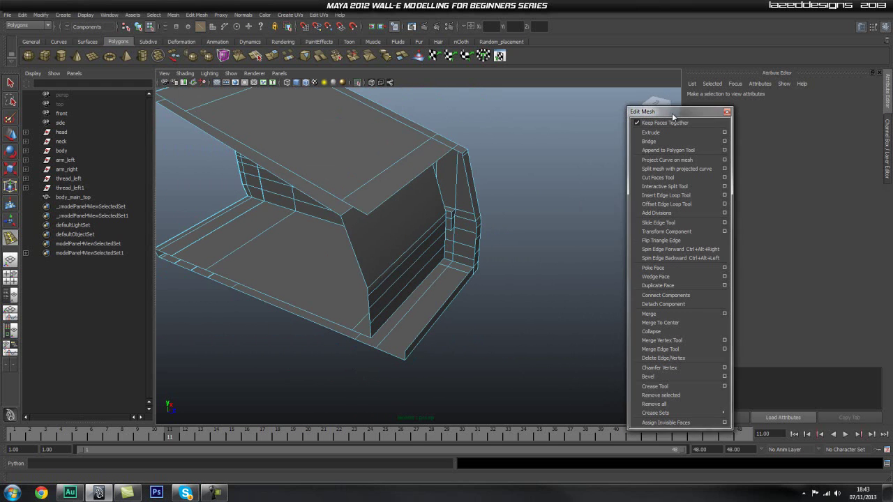
pyautogui.moveTo(674, 115); pyautogui.dragTo(598, 115)
pyautogui.click(357, 82)
pyautogui.keyDown('alt'); pyautogui.moveTo(461, 231); pyautogui.dragTo(482, 195); pyautogui.keyUp('alt')
pyautogui.keyDown('alt'); pyautogui.moveTo(482, 195); pyautogui.dragTo(477, 256, button='middle'); pyautogui.keyUp('alt')
pyautogui.keyDown('alt'); pyautogui.moveTo(476, 256); pyautogui.dragTo(509, 258, button='right'); pyautogui.keyUp('alt')
pyautogui.moveTo(509, 258)
pyautogui.keyDown('alt'); pyautogui.mouseDown()
pyautogui.moveTo(507, 237)
pyautogui.moveTo(528, 241)
pyautogui.moveTo(511, 201)
pyautogui.moveTo(488, 224)
pyautogui.moveTo(488, 302)
pyautogui.moveTo(504, 273)
pyautogui.mouseUp(); pyautogui.keyUp('alt')
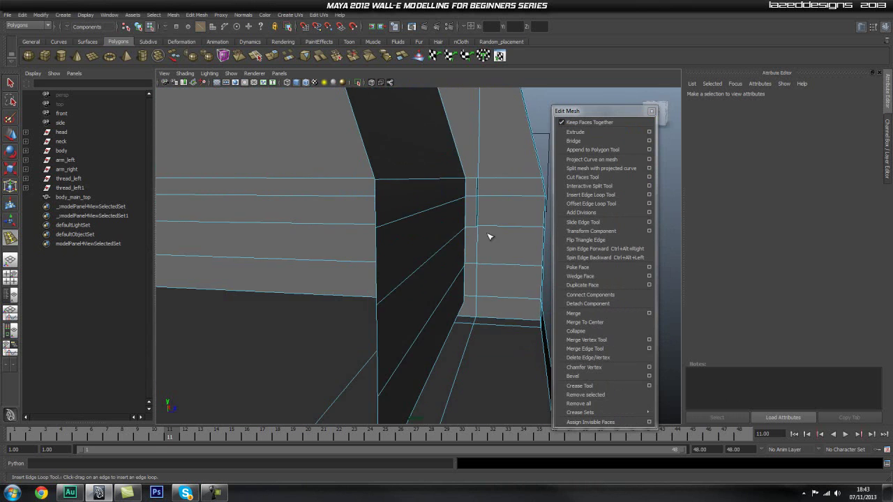
pyautogui.click(478, 149)
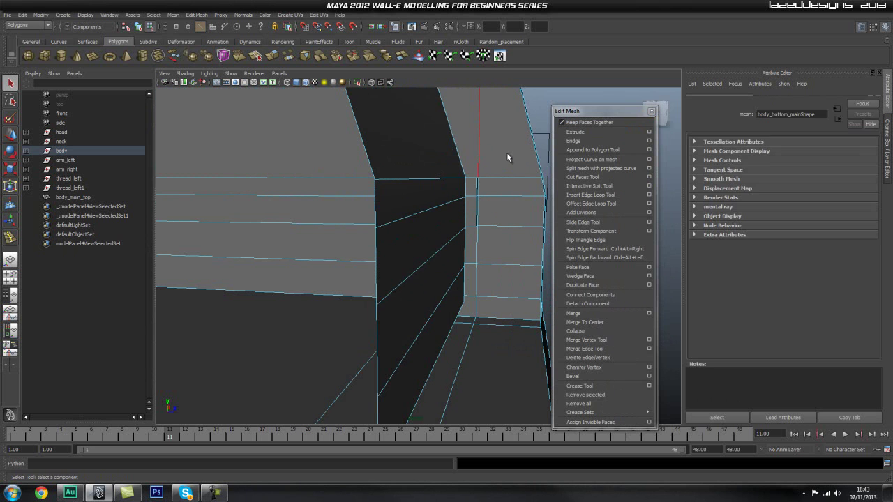
pyautogui.keyDown('alt'); pyautogui.moveTo(506, 149); pyautogui.dragTo(429, 265); pyautogui.keyUp('alt')
pyautogui.keyDown('alt'); pyautogui.moveTo(429, 265); pyautogui.dragTo(597, 289, button='right'); pyautogui.keyUp('alt')
pyautogui.moveTo(469, 286)
pyautogui.keyDown('alt'); pyautogui.mouseDown()
pyautogui.moveTo(435, 284)
pyautogui.moveTo(442, 279)
pyautogui.moveTo(457, 295)
pyautogui.mouseUp(); pyautogui.keyUp('alt')
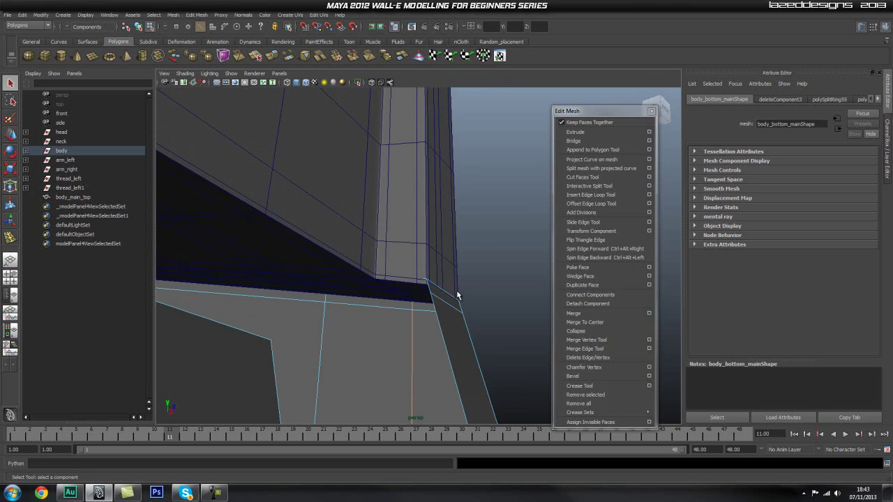
# Examine in X-ray how the lower body's corner edges line up underneath the upper body.
pyautogui.click(372, 82)
pyautogui.keyDown('alt'); pyautogui.moveTo(500, 251); pyautogui.dragTo(474, 298); pyautogui.keyUp('alt')
pyautogui.keyDown('alt'); pyautogui.moveTo(440, 299); pyautogui.dragTo(434, 314, button='middle'); pyautogui.keyUp('alt')
pyautogui.keyDown('alt'); pyautogui.moveTo(434, 315); pyautogui.dragTo(466, 225); pyautogui.keyUp('alt')
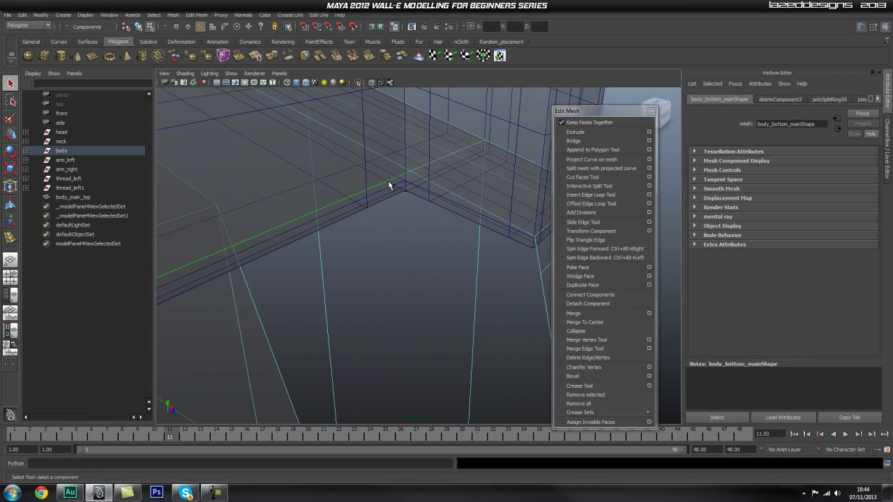
pyautogui.keyDown('alt'); pyautogui.moveTo(390, 185); pyautogui.dragTo(445, 235, button='right'); pyautogui.keyUp('alt')
pyautogui.keyDown('alt'); pyautogui.moveTo(445, 236); pyautogui.dragTo(467, 208); pyautogui.keyUp('alt')
pyautogui.moveTo(496, 246); pyautogui.dragTo(506, 236, button='right')
pyautogui.click(454, 230)
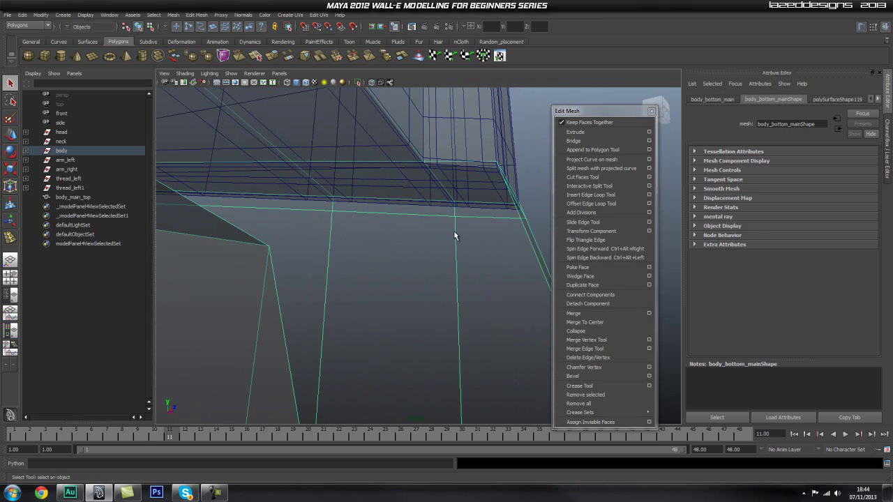
pyautogui.keyDown('alt'); pyautogui.moveTo(471, 220); pyautogui.dragTo(465, 249, button='middle'); pyautogui.keyUp('alt')
pyautogui.keyDown('alt'); pyautogui.moveTo(465, 250); pyautogui.dragTo(499, 324); pyautogui.keyUp('alt')
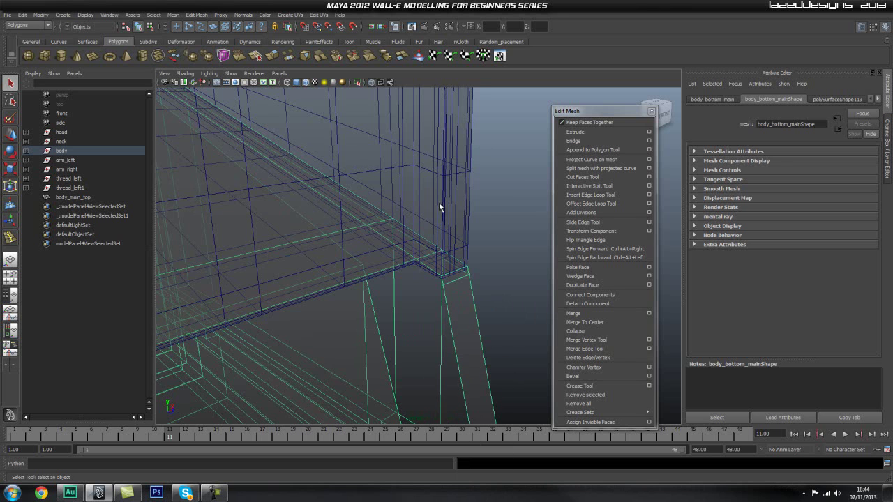
# Turn off X-ray and isolate the lower body half again, framing its upper outer corner.
pyautogui.click(356, 122)
pyautogui.click(372, 82)
pyautogui.click(510, 278)
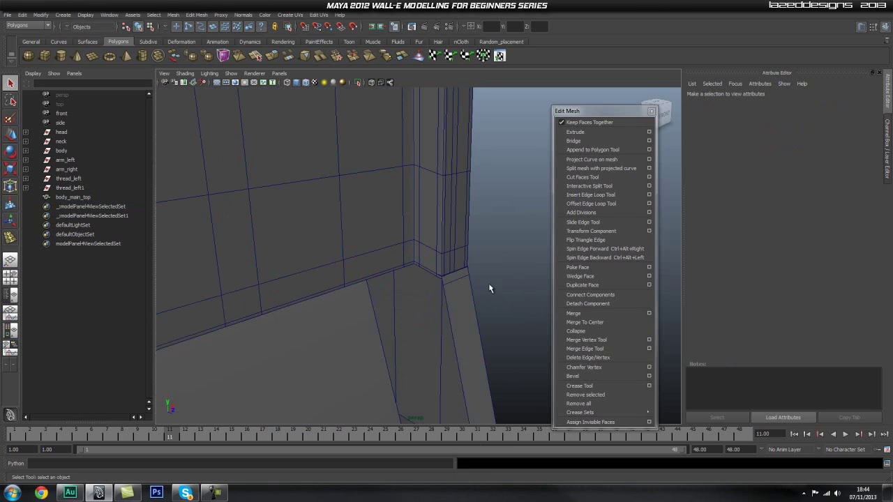
pyautogui.scroll(-5, 380, 281)
pyautogui.scroll(3, 379, 281)
pyautogui.click(415, 296)
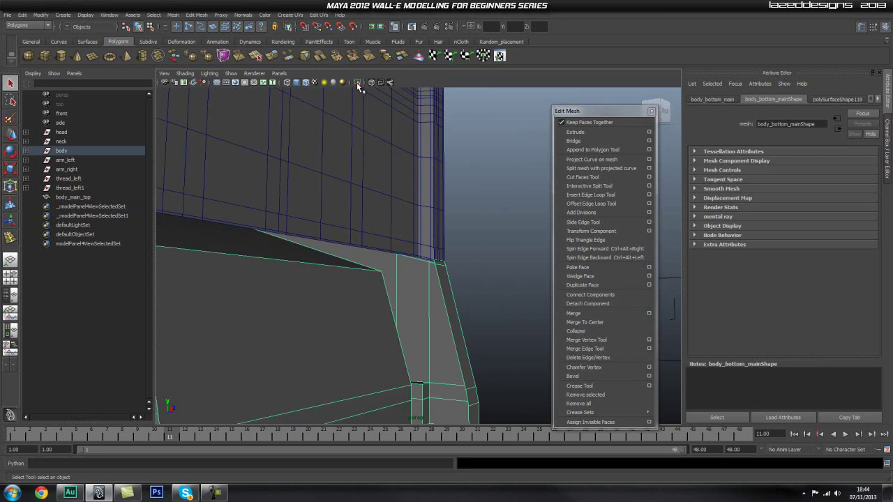
pyautogui.click(356, 83)
pyautogui.scroll(5, 472, 219)
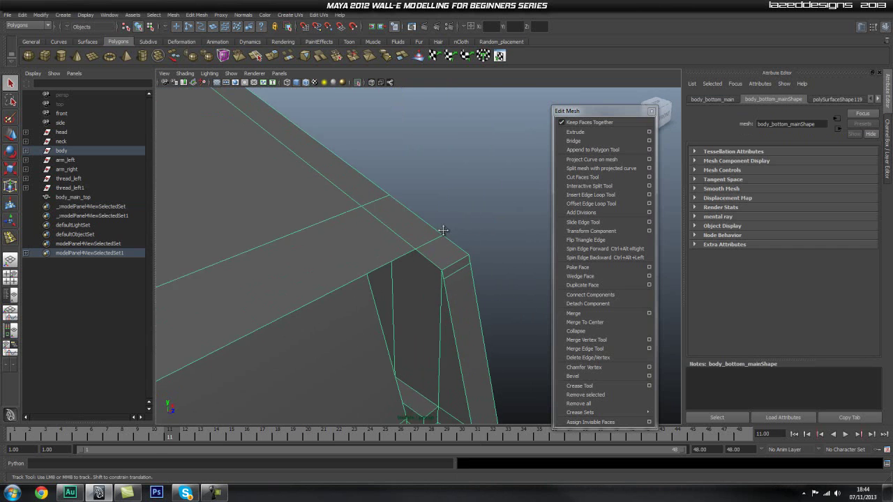
# Extrude the short underside edge of the outer frame at its upper corner to start an inner wall.
pyautogui.keyDown('alt'); pyautogui.moveTo(429, 210); pyautogui.dragTo(369, 150); pyautogui.keyUp('alt')
pyautogui.moveTo(369, 149); pyautogui.dragTo(368, 119, button='right')
pyautogui.click(393, 165)
pyautogui.keyDown('alt'); pyautogui.moveTo(396, 167); pyautogui.dragTo(530, 154); pyautogui.keyUp('alt')
pyautogui.click(611, 150)
pyautogui.click(599, 131)
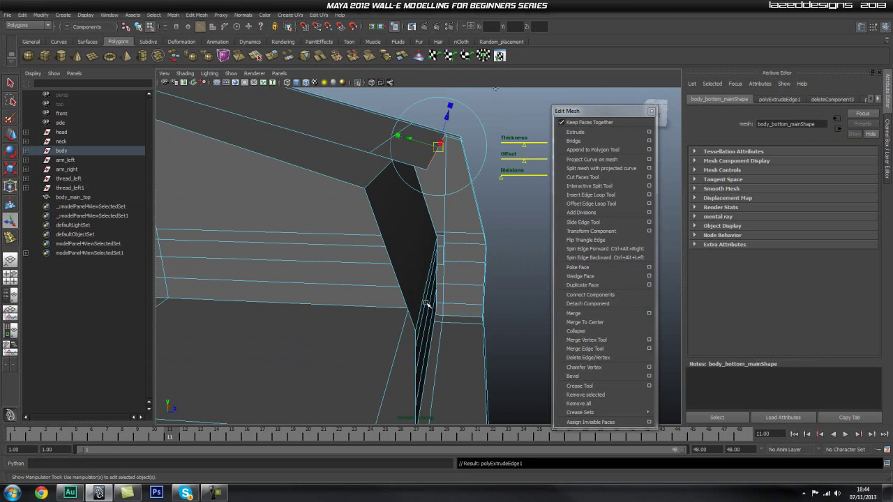
# Pull the extruded edge down in Y by about 4.48 towards the frame's bottom, checking it in the X-ray side view.
pyautogui.keyDown('alt'); pyautogui.moveTo(457, 133); pyautogui.dragTo(429, 286); pyautogui.keyUp('alt')
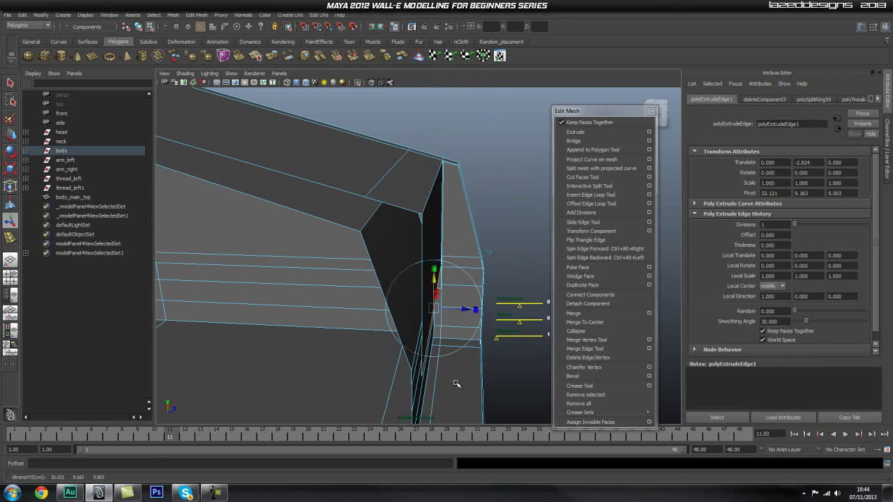
pyautogui.keyDown('alt'); pyautogui.moveTo(429, 286); pyautogui.dragTo(446, 199, button='middle'); pyautogui.keyUp('alt')
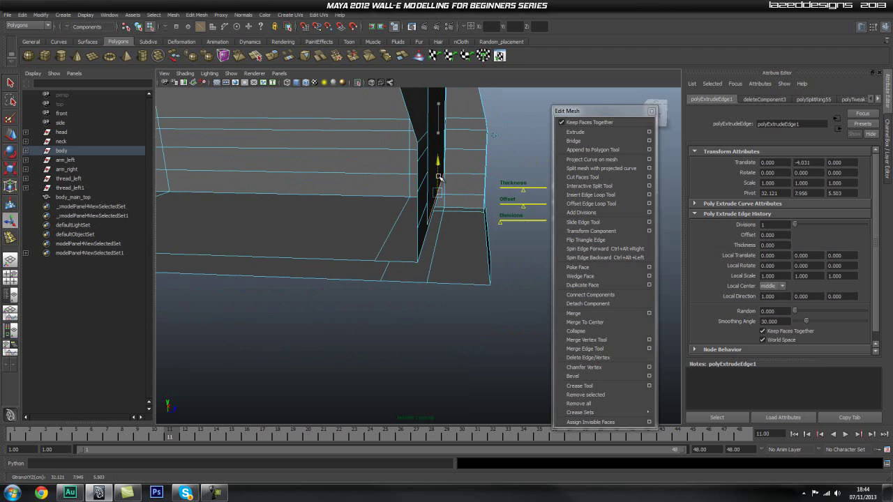
pyautogui.press('space')
pyautogui.moveTo(477, 208); pyautogui.dragTo(517, 210)
pyautogui.keyDown('alt'); pyautogui.moveTo(321, 288); pyautogui.dragTo(380, 221, button='middle'); pyautogui.keyUp('alt')
pyautogui.click(372, 82)
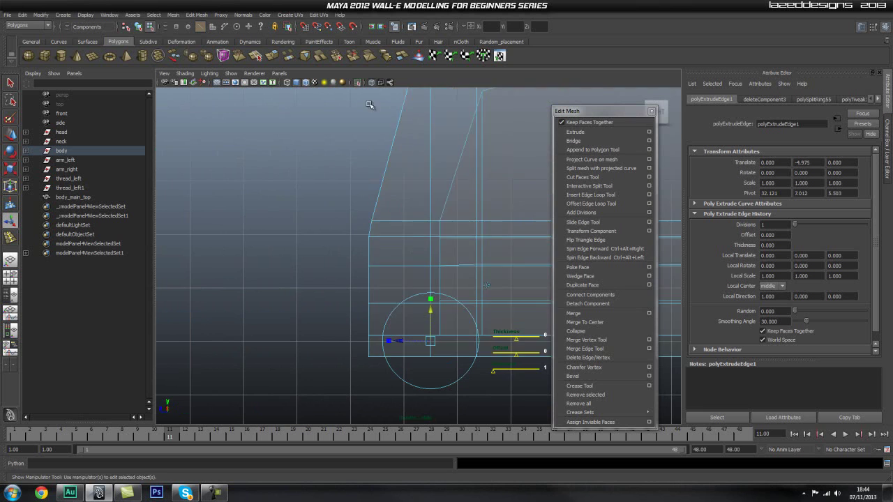
pyautogui.scroll(3, 425, 290)
pyautogui.keyDown('alt'); pyautogui.moveTo(426, 290); pyautogui.dragTo(424, 233, button='middle'); pyautogui.keyUp('alt')
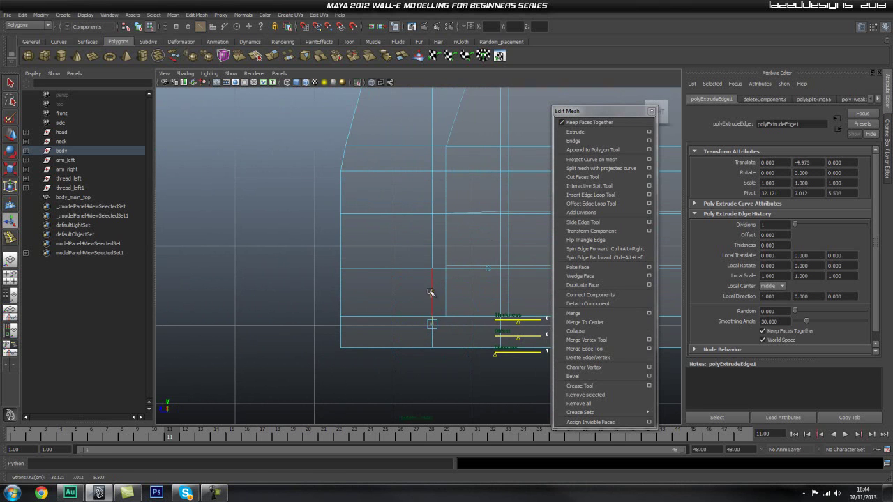
pyautogui.moveTo(429, 250); pyautogui.dragTo(429, 257)
# Lower the new wall's bottom edge with the Move tool to the level of the frame's lower lip and turn off X-ray.
pyautogui.press('w')
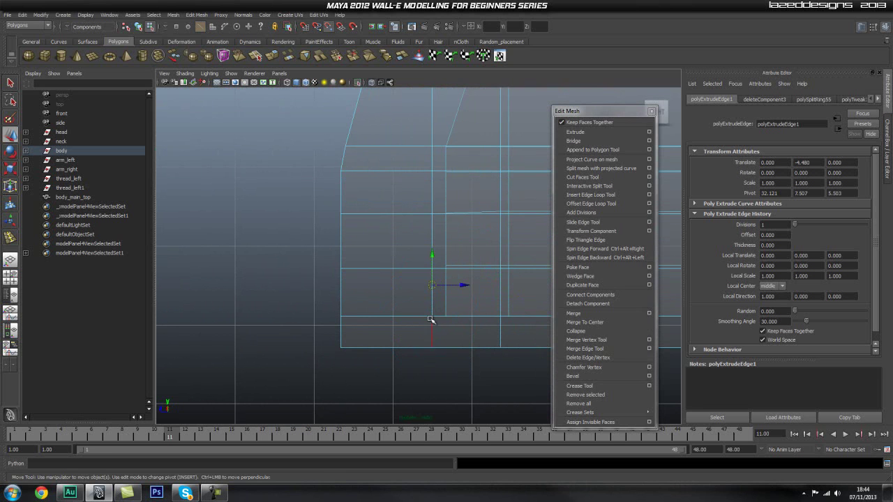
pyautogui.press('space')
pyautogui.moveTo(415, 310); pyautogui.dragTo(416, 288)
pyautogui.keyDown('alt'); pyautogui.moveTo(376, 333); pyautogui.dragTo(355, 331); pyautogui.keyUp('alt')
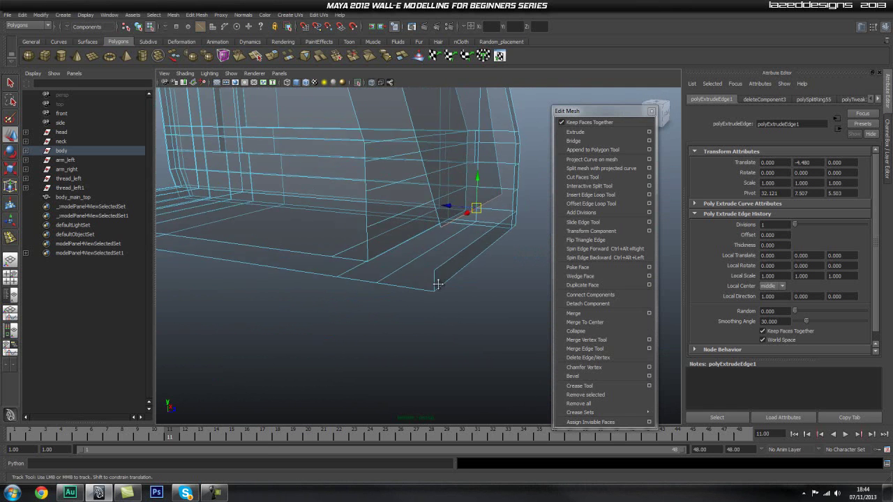
pyautogui.keyDown('alt'); pyautogui.moveTo(447, 270); pyautogui.dragTo(419, 303); pyautogui.keyUp('alt')
pyautogui.hotkey('ctrl', 'z')
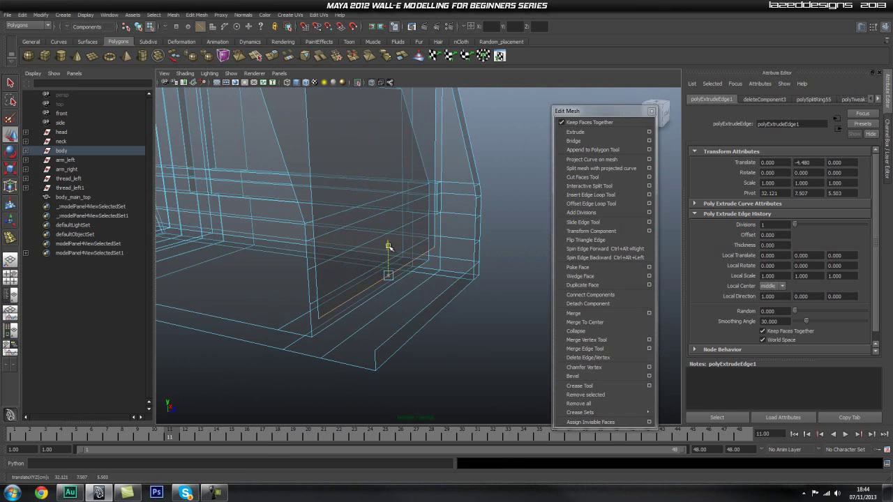
pyautogui.click(371, 83)
pyautogui.moveTo(398, 265)
pyautogui.keyDown('alt'); pyautogui.mouseDown()
pyautogui.moveTo(431, 258)
pyautogui.moveTo(381, 254)
pyautogui.moveTo(464, 262)
pyautogui.moveTo(409, 229)
pyautogui.moveTo(456, 239)
pyautogui.moveTo(415, 239)
pyautogui.moveTo(434, 229)
pyautogui.mouseUp(); pyautogui.keyUp('alt')
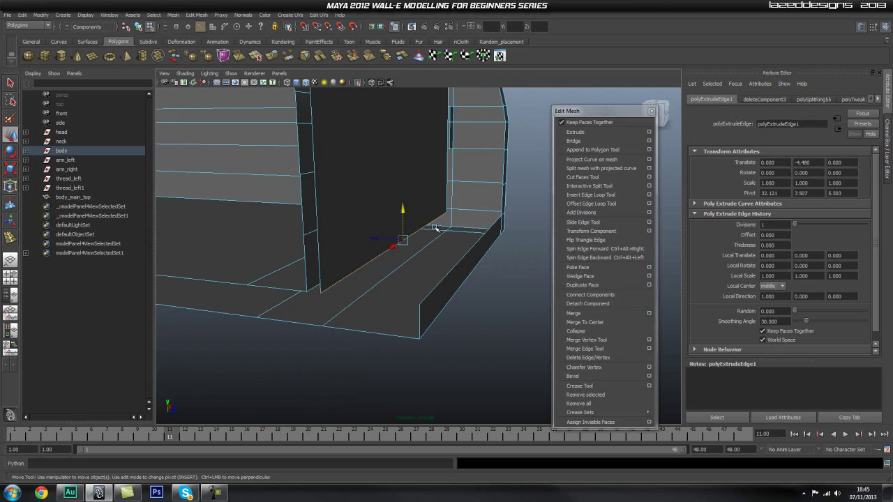
# Extrude the wall's bottom edge outwards by about 1.05 and merge its end vertices onto the frame's lower lip.
pyautogui.click(600, 133)
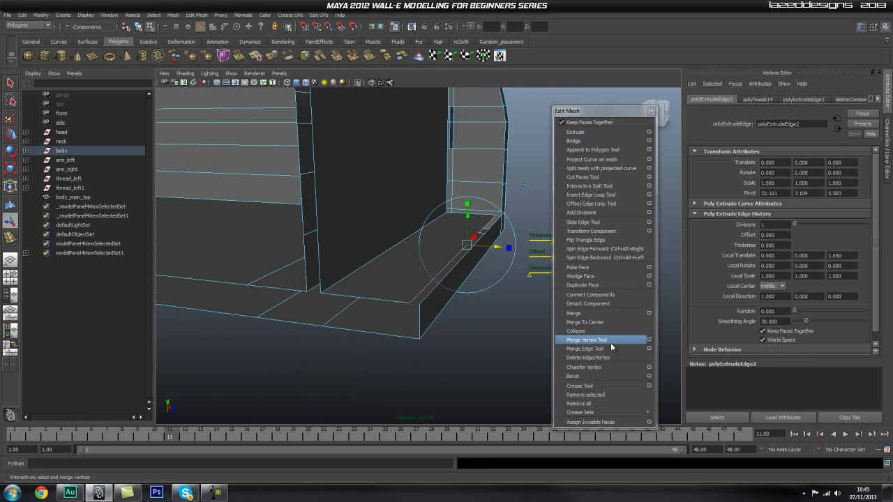
pyautogui.click(588, 339)
pyautogui.moveTo(422, 307); pyautogui.dragTo(427, 311)
pyautogui.keyDown('alt'); pyautogui.moveTo(480, 209); pyautogui.dragTo(419, 280, button='middle'); pyautogui.keyUp('alt')
pyautogui.keyDown('alt'); pyautogui.moveTo(419, 281); pyautogui.dragTo(457, 322, button='right'); pyautogui.keyUp('alt')
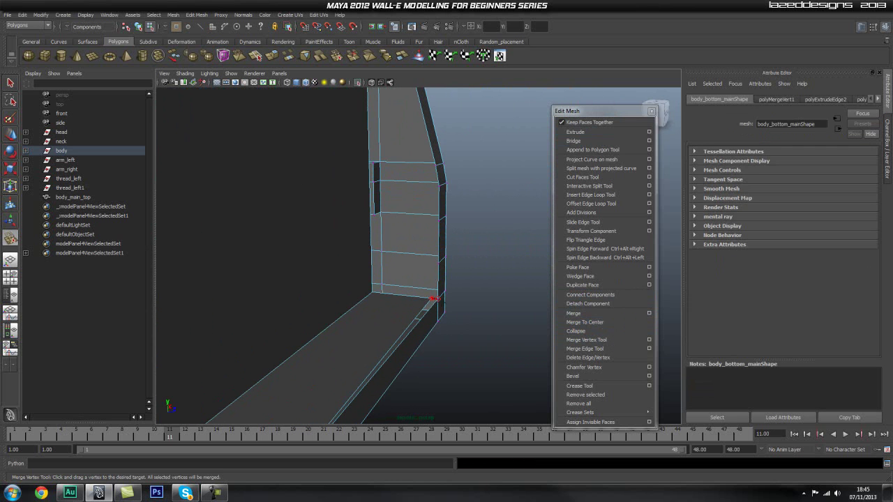
pyautogui.keyDown('alt'); pyautogui.moveTo(501, 303); pyautogui.dragTo(371, 310); pyautogui.keyUp('alt')
# Extrude the short edge at the frame's upper end corner downwards by about 0.15 and flatten it horizontally.
pyautogui.keyDown('alt'); pyautogui.moveTo(439, 309); pyautogui.dragTo(293, 297); pyautogui.keyUp('alt')
pyautogui.keyDown('alt'); pyautogui.moveTo(293, 296); pyautogui.dragTo(363, 326, button='right'); pyautogui.keyUp('alt')
pyautogui.keyDown('alt'); pyautogui.moveTo(318, 318); pyautogui.dragTo(355, 353, button='middle'); pyautogui.keyUp('alt')
pyautogui.keyDown('alt'); pyautogui.moveTo(354, 354); pyautogui.dragTo(361, 251); pyautogui.keyUp('alt')
pyautogui.keyDown('alt'); pyautogui.moveTo(361, 252); pyautogui.dragTo(365, 301, button='middle'); pyautogui.keyUp('alt')
pyautogui.keyDown('alt'); pyautogui.moveTo(365, 301); pyautogui.dragTo(381, 251); pyautogui.keyUp('alt')
pyautogui.keyDown('alt'); pyautogui.moveTo(355, 235); pyautogui.dragTo(360, 258, button='middle'); pyautogui.keyUp('alt')
pyautogui.keyDown('alt'); pyautogui.moveTo(359, 257); pyautogui.dragTo(389, 200); pyautogui.keyUp('alt')
pyautogui.press('q')
pyautogui.moveTo(389, 199); pyautogui.dragTo(386, 164, button='right')
pyautogui.click(388, 201)
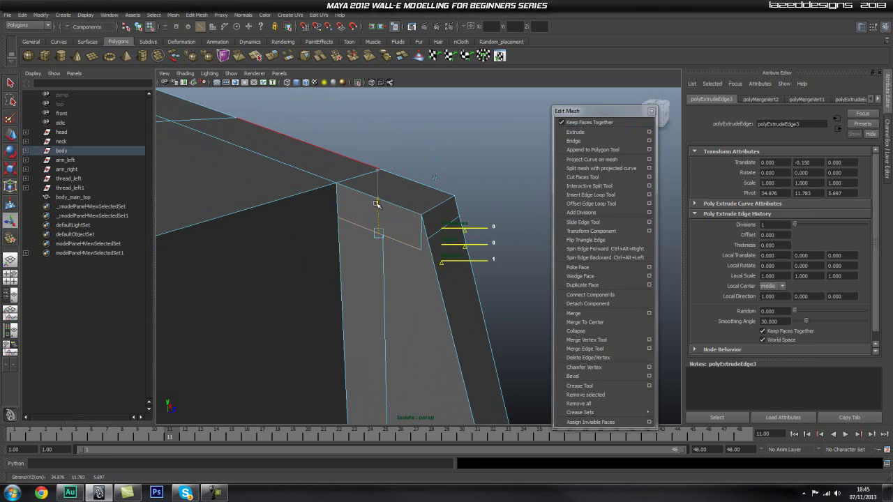
pyautogui.press('r')
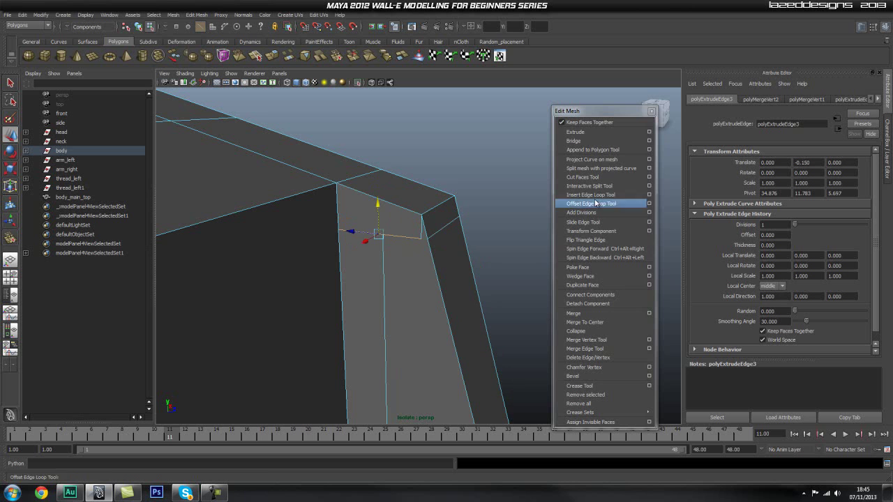
# Merge the corner strip's outer vertex onto the frame's side edge and align its inner vertex, checking in the side view.
pyautogui.click(586, 340)
pyautogui.moveTo(425, 239); pyautogui.dragTo(405, 255)
pyautogui.press('q')
pyautogui.moveTo(388, 245); pyautogui.dragTo(357, 243, button='right')
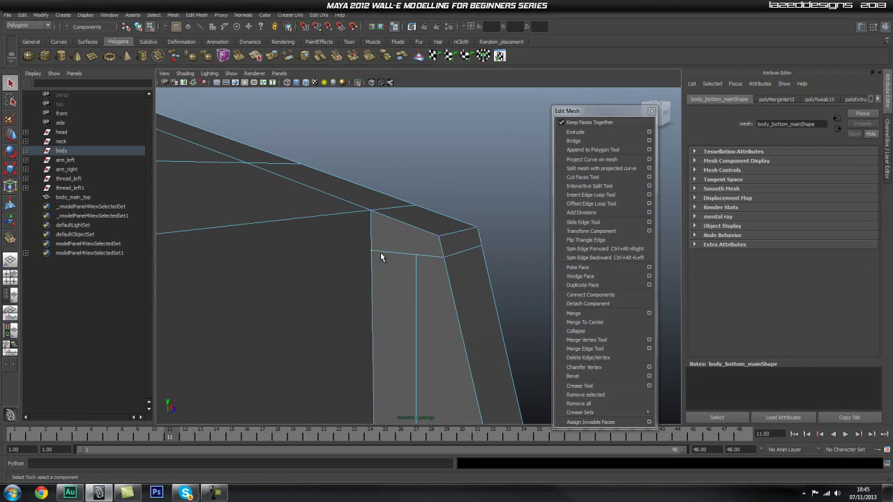
pyautogui.press('w')
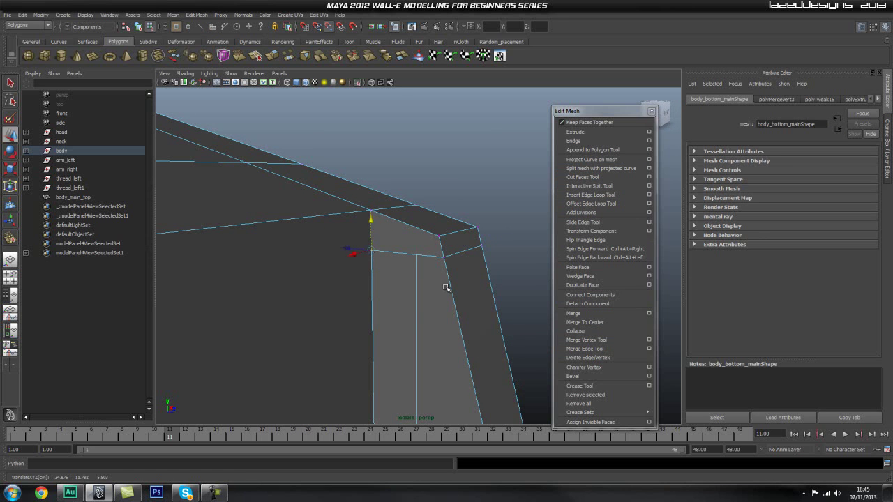
pyautogui.keyDown('alt'); pyautogui.moveTo(412, 280); pyautogui.dragTo(442, 269); pyautogui.keyUp('alt')
pyautogui.press('space')
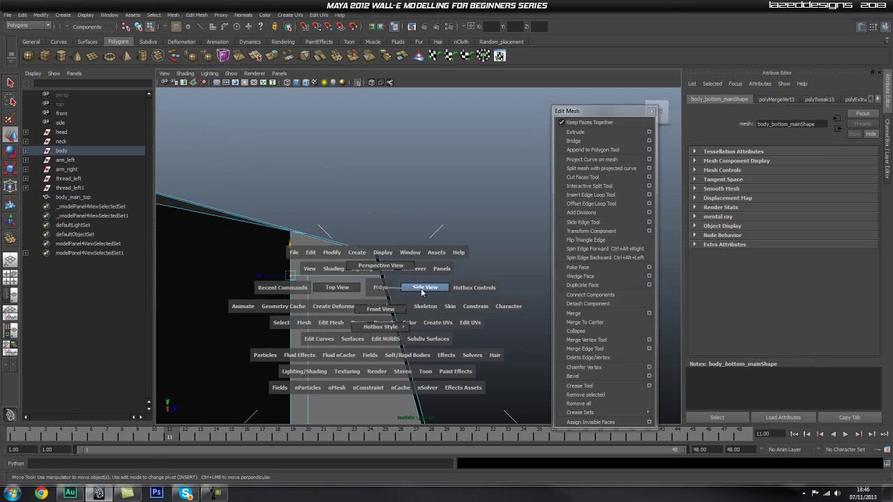
pyautogui.click(421, 289)
pyautogui.keyDown('alt'); pyautogui.moveTo(458, 309); pyautogui.dragTo(393, 147, button='right'); pyautogui.keyUp('alt')
pyautogui.click(372, 83)
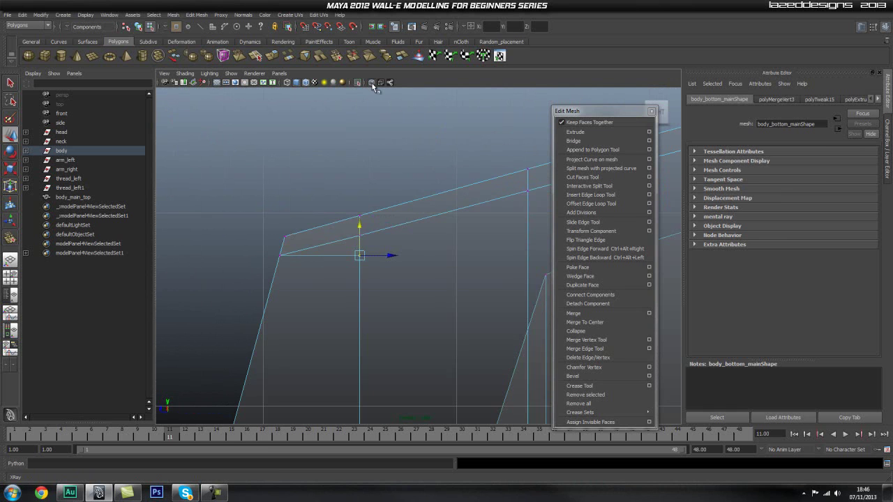
pyautogui.moveTo(356, 265)
pyautogui.keyDown('alt'); pyautogui.mouseDown()
pyautogui.moveTo(342, 283)
pyautogui.moveTo(342, 263)
pyautogui.moveTo(332, 308)
pyautogui.moveTo(273, 307)
pyautogui.moveTo(287, 309)
pyautogui.moveTo(465, 195)
pyautogui.moveTo(269, 230)
pyautogui.moveTo(297, 268)
pyautogui.mouseUp(); pyautogui.keyUp('alt')
# Insert a horizontal edge loop just below the top of the inner wall.
pyautogui.click(590, 195)
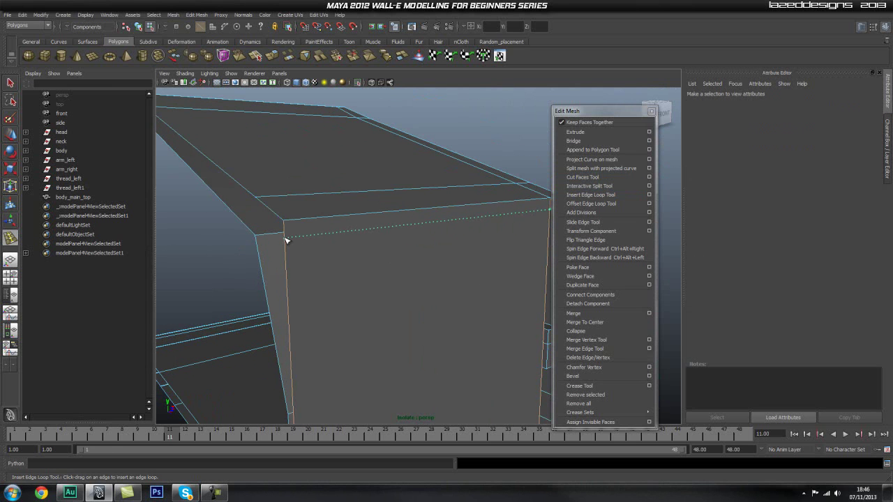
pyautogui.moveTo(441, 242)
pyautogui.keyDown('alt'); pyautogui.mouseDown()
pyautogui.moveTo(283, 267)
pyautogui.moveTo(434, 245)
pyautogui.mouseUp(); pyautogui.keyUp('alt')
pyautogui.keyDown('alt'); pyautogui.moveTo(270, 267); pyautogui.dragTo(314, 258, button='middle'); pyautogui.keyUp('alt')
pyautogui.keyDown('alt'); pyautogui.moveTo(307, 261); pyautogui.dragTo(371, 237, button='right'); pyautogui.keyUp('alt')
pyautogui.keyDown('alt'); pyautogui.moveTo(371, 238); pyautogui.dragTo(369, 256, button='middle'); pyautogui.keyUp('alt')
# Move the new edge on the inner wall vertically to level it with the corner strip.
pyautogui.press('w')
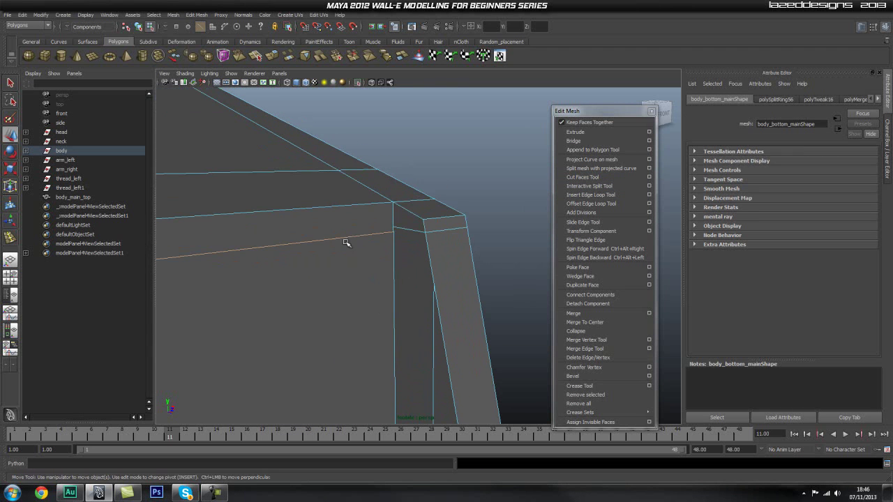
pyautogui.keyDown('alt'); pyautogui.moveTo(395, 263); pyautogui.dragTo(272, 242); pyautogui.keyUp('alt')
pyautogui.click(266, 236)
pyautogui.moveTo(408, 245); pyautogui.dragTo(409, 241, button='middle')
pyautogui.moveTo(370, 266)
pyautogui.keyDown('alt'); pyautogui.mouseDown()
pyautogui.moveTo(265, 249)
pyautogui.moveTo(448, 258)
pyautogui.moveTo(358, 265)
pyautogui.mouseUp(); pyautogui.keyUp('alt')
# Merge the overlapping vertices where the inner wall's new edge meets the corner strip.
pyautogui.rightClick(370, 232)
pyautogui.moveTo(369, 233); pyautogui.dragTo(337, 232, button='right')
pyautogui.press('q')
pyautogui.moveTo(377, 203); pyautogui.dragTo(337, 206, button='right')
pyautogui.moveTo(360, 196); pyautogui.dragTo(383, 239)
pyautogui.moveTo(318, 199)
pyautogui.keyDown('shift'); pyautogui.mouseDown(button='right')
pyautogui.moveTo(318, 170)
pyautogui.moveTo(363, 160)
pyautogui.mouseUp(button='right'); pyautogui.keyUp('shift')
pyautogui.scroll(-1, 450, 228)
pyautogui.click(517, 148)
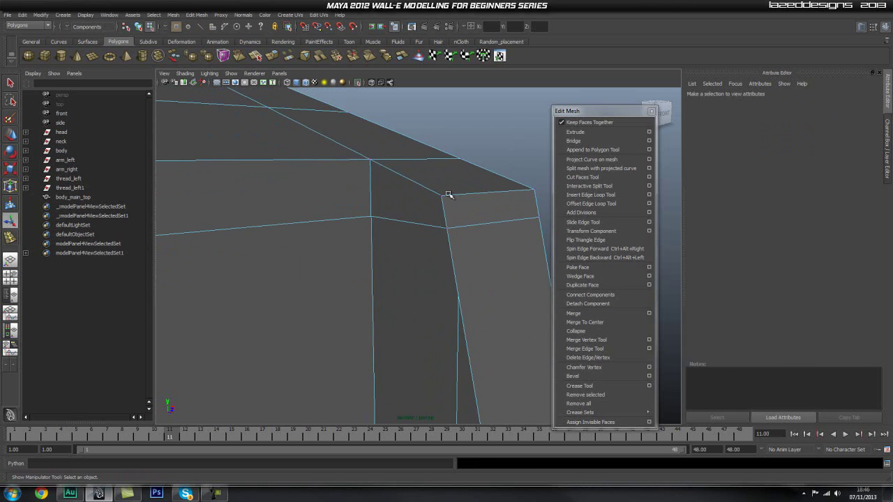
# Extrude the edge along the base of the frame's end face at the lower inner corner.
pyautogui.press('q')
pyautogui.moveTo(406, 210); pyautogui.dragTo(159, 276, button='right')
pyautogui.click(418, 202)
pyautogui.scroll(-1, 451, 186)
pyautogui.keyDown('alt'); pyautogui.moveTo(380, 252); pyautogui.dragTo(492, 249); pyautogui.keyUp('alt')
pyautogui.keyDown('alt'); pyautogui.moveTo(492, 249); pyautogui.dragTo(360, 273, button='middle'); pyautogui.keyUp('alt')
pyautogui.keyDown('alt'); pyautogui.moveTo(361, 272); pyautogui.dragTo(436, 221); pyautogui.keyUp('alt')
pyautogui.keyDown('alt'); pyautogui.moveTo(436, 222); pyautogui.dragTo(532, 266, button='right'); pyautogui.keyUp('alt')
pyautogui.keyDown('alt'); pyautogui.moveTo(531, 266); pyautogui.dragTo(456, 288); pyautogui.keyUp('alt')
pyautogui.moveTo(419, 316); pyautogui.dragTo(418, 293, button='right')
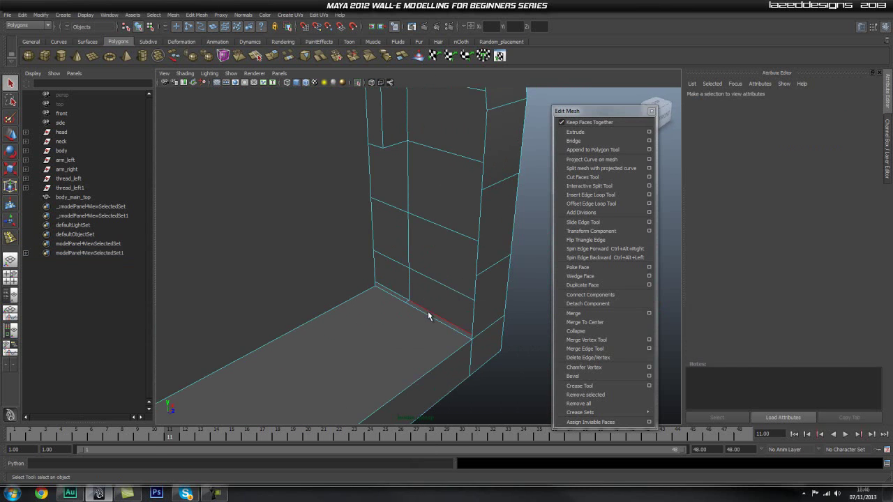
pyautogui.click(428, 312)
pyautogui.click(594, 132)
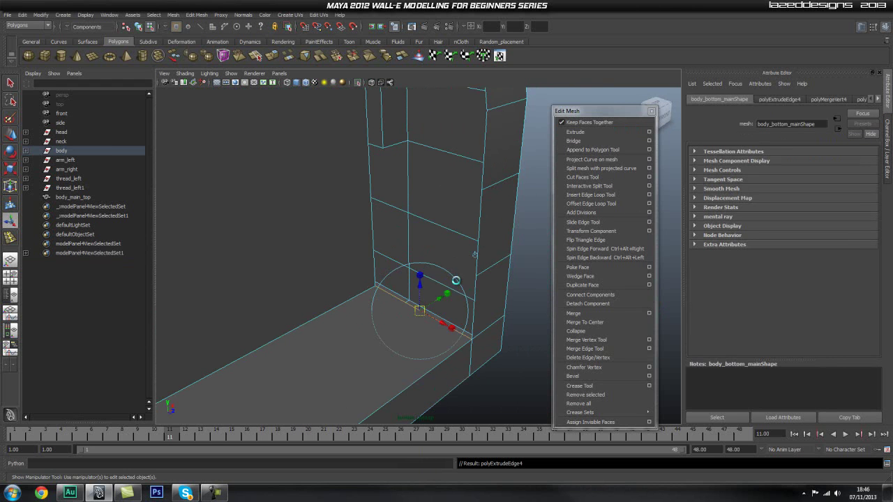
# Raise the extruded base edge along the frame's end face to just below its lowest horizontal edge.
pyautogui.moveTo(420, 290); pyautogui.dragTo(451, 281)
pyautogui.keyDown('alt'); pyautogui.moveTo(354, 267); pyautogui.dragTo(429, 237); pyautogui.keyUp('alt')
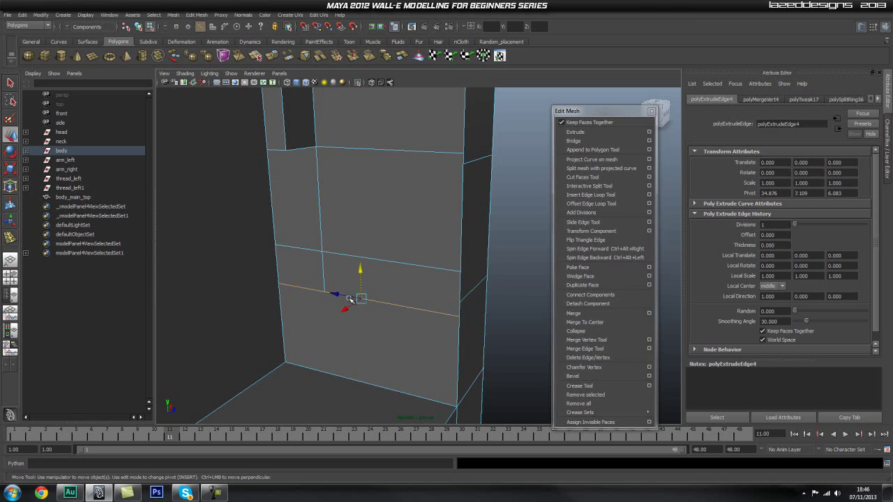
pyautogui.moveTo(362, 279); pyautogui.dragTo(361, 272)
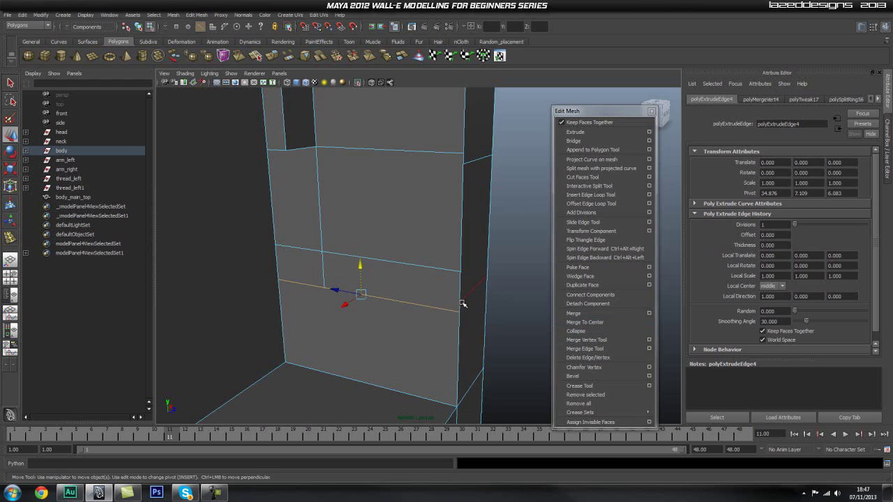
pyautogui.keyDown('alt'); pyautogui.moveTo(382, 245); pyautogui.dragTo(384, 262, button='middle'); pyautogui.keyUp('alt')
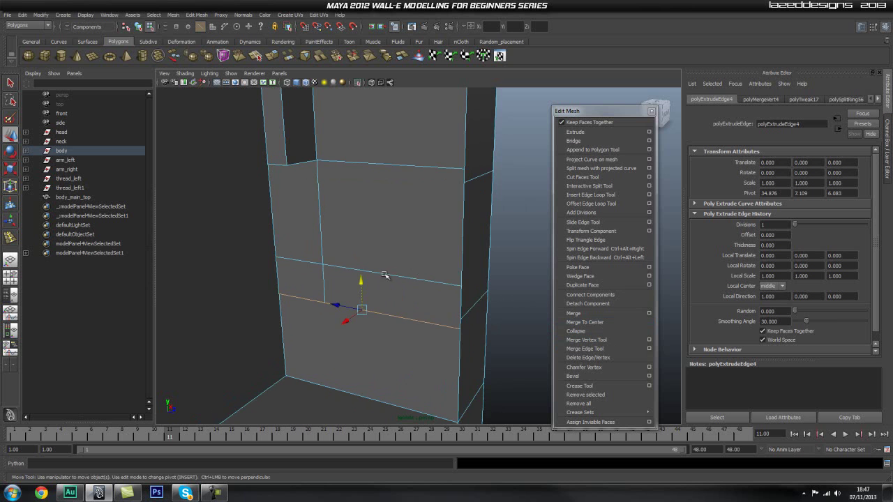
# Level the raised edge with the frame's lowest horizontal edge, then extrude it and raise the new edge to the next horizontal edge.
pyautogui.moveTo(385, 275)
pyautogui.keyDown('alt'); pyautogui.mouseDown(button='right')
pyautogui.moveTo(410, 277)
pyautogui.moveTo(401, 276)
pyautogui.mouseUp(button='right'); pyautogui.keyUp('alt')
pyautogui.keyDown('alt'); pyautogui.moveTo(394, 269); pyautogui.dragTo(405, 261, button='middle'); pyautogui.keyUp('alt')
pyautogui.moveTo(367, 282); pyautogui.dragTo(367, 281)
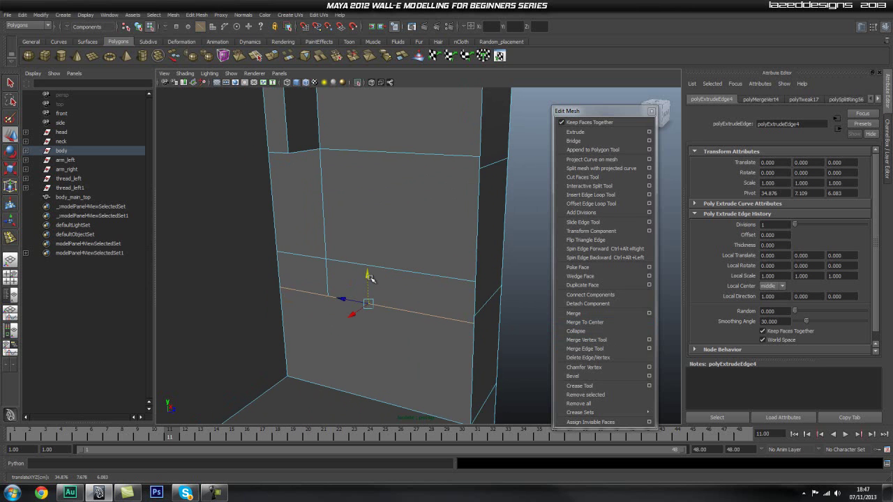
pyautogui.press('g')
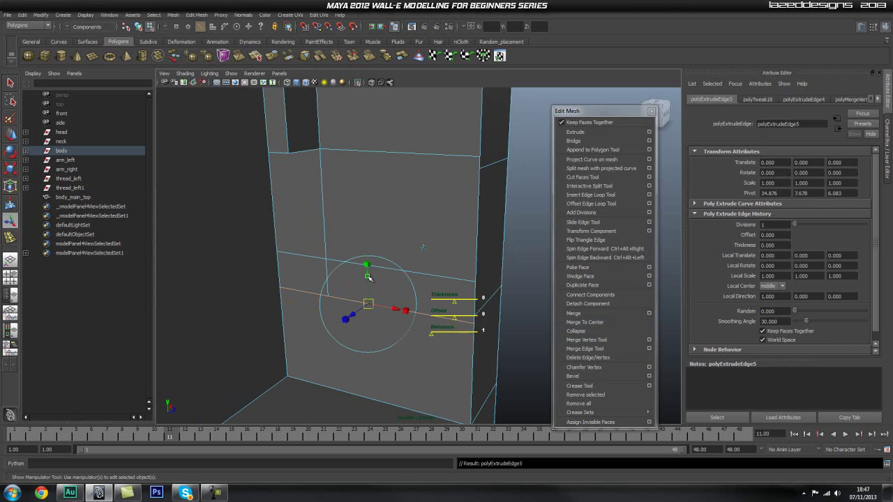
pyautogui.press('w')
pyautogui.moveTo(371, 278); pyautogui.dragTo(426, 254)
# Extrude the end wall's edge twice more, raising it to the next horizontal edge and on to the top of the frame.
pyautogui.hotkey('ctrl', 'e')
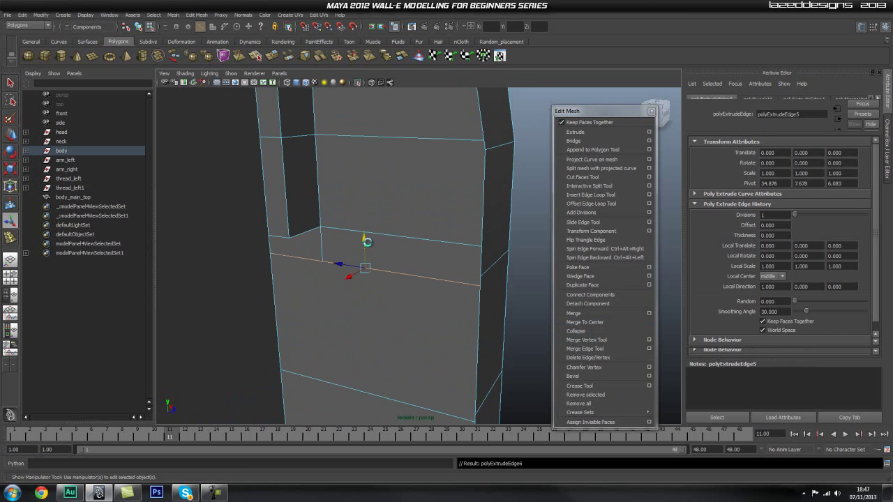
pyautogui.moveTo(366, 237); pyautogui.dragTo(380, 193)
pyautogui.hotkey('ctrl', 'e')
pyautogui.keyDown('alt'); pyautogui.moveTo(452, 188); pyautogui.dragTo(367, 72); pyautogui.keyUp('alt')
pyautogui.keyDown('alt'); pyautogui.moveTo(459, 136); pyautogui.dragTo(478, 311, button='middle'); pyautogui.keyUp('alt')
pyautogui.keyDown('alt'); pyautogui.moveTo(477, 312); pyautogui.dragTo(396, 227); pyautogui.keyUp('alt')
pyautogui.moveTo(418, 310); pyautogui.dragTo(427, 134)
# Merge the end wall's outer side vertices into the neighbouring frame vertices at each horizontal edge, working from the lowest level upward.
pyautogui.keyDown('alt'); pyautogui.moveTo(333, 157); pyautogui.dragTo(393, 142, button='right'); pyautogui.keyUp('alt')
pyautogui.keyDown('alt'); pyautogui.moveTo(393, 142); pyautogui.dragTo(410, 241, button='middle'); pyautogui.keyUp('alt')
pyautogui.keyDown('alt'); pyautogui.moveTo(449, 351); pyautogui.dragTo(413, 129, button='middle'); pyautogui.keyUp('alt')
pyautogui.keyDown('alt'); pyautogui.moveTo(474, 295); pyautogui.dragTo(426, 296, button='right'); pyautogui.keyUp('alt')
pyautogui.keyDown('alt'); pyautogui.moveTo(427, 296); pyautogui.dragTo(404, 219, button='middle'); pyautogui.keyUp('alt')
pyautogui.keyDown('alt'); pyautogui.moveTo(388, 251); pyautogui.dragTo(451, 267, button='right'); pyautogui.keyUp('alt')
pyautogui.press('q')
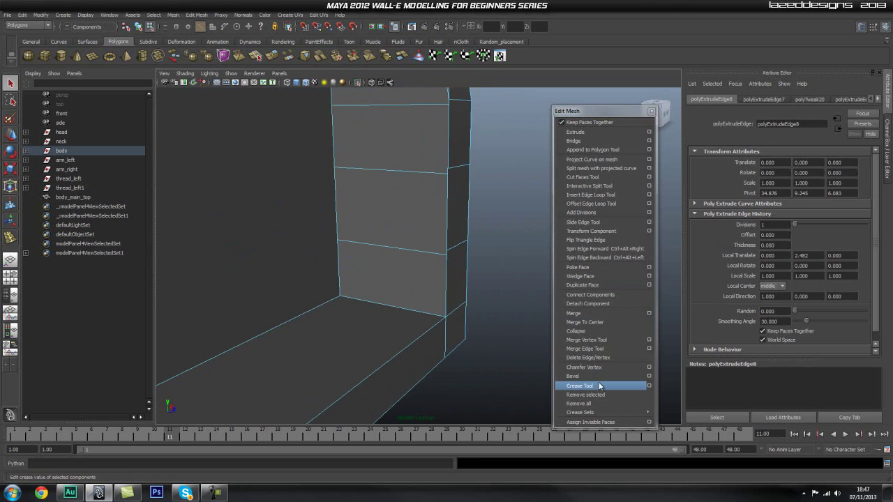
pyautogui.click(601, 341)
pyautogui.keyDown('alt'); pyautogui.moveTo(333, 268); pyautogui.dragTo(401, 265, button='right'); pyautogui.keyUp('alt')
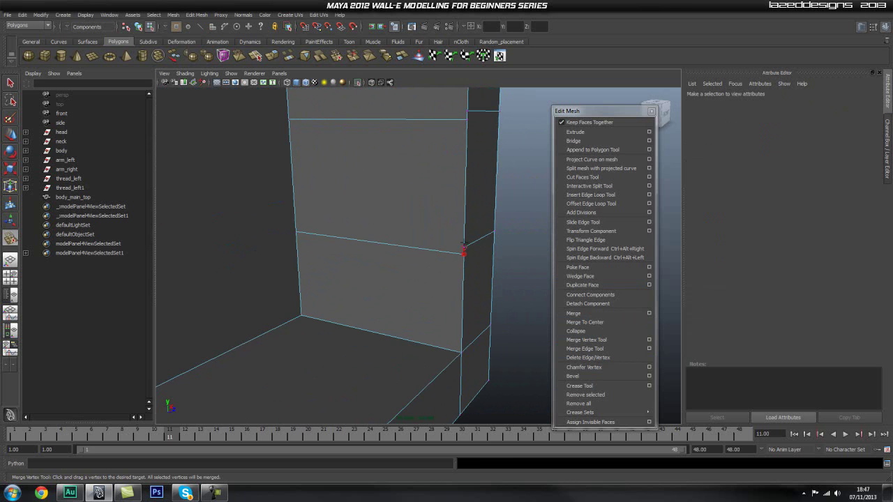
pyautogui.moveTo(464, 241); pyautogui.dragTo(464, 238)
pyautogui.keyDown('alt'); pyautogui.moveTo(481, 141); pyautogui.dragTo(470, 231, button='middle'); pyautogui.keyUp('alt')
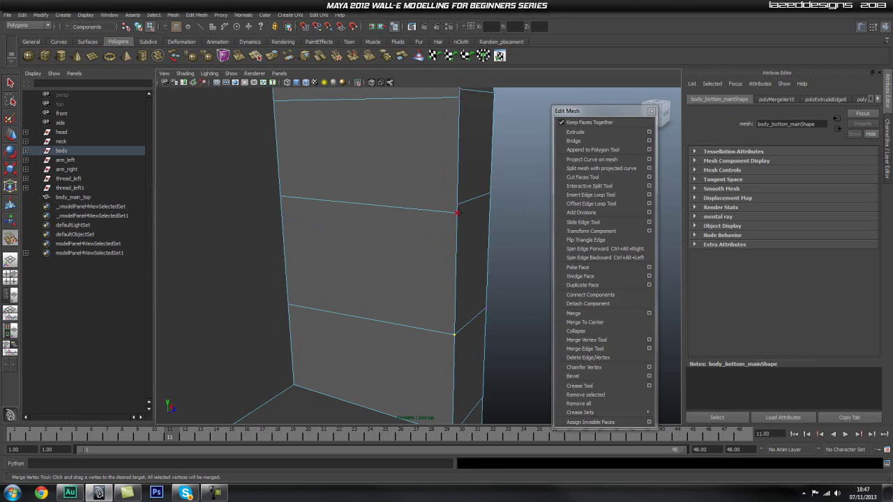
pyautogui.keyDown('alt'); pyautogui.moveTo(460, 192); pyautogui.dragTo(447, 220, button='middle'); pyautogui.keyUp('alt')
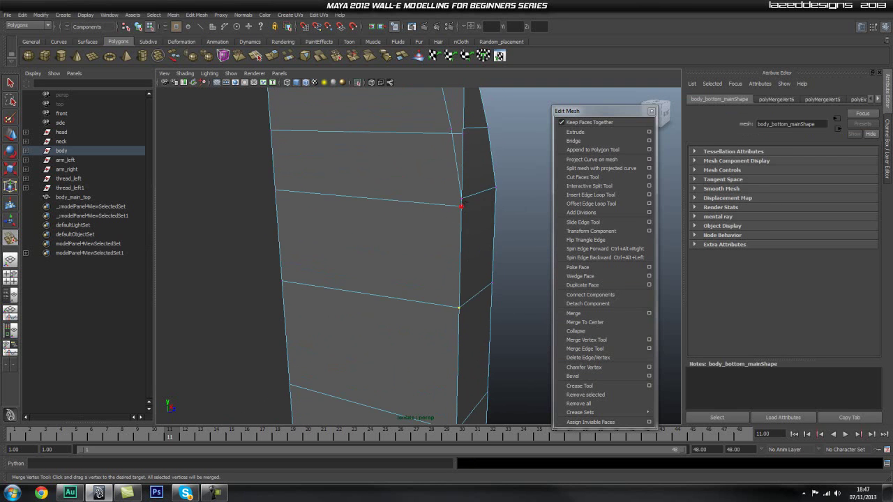
pyautogui.keyDown('alt'); pyautogui.moveTo(466, 145); pyautogui.dragTo(469, 199, button='middle'); pyautogui.keyUp('alt')
pyautogui.moveTo(469, 191); pyautogui.dragTo(459, 189)
# Merge the end wall's two upper corner vertices into the adjacent vertices at the top of the frame.
pyautogui.keyDown('alt'); pyautogui.moveTo(451, 160); pyautogui.dragTo(464, 339, button='middle'); pyautogui.keyUp('alt')
pyautogui.keyDown('alt'); pyautogui.moveTo(454, 222); pyautogui.dragTo(465, 304, button='middle'); pyautogui.keyUp('alt')
pyautogui.keyDown('alt'); pyautogui.moveTo(469, 229); pyautogui.dragTo(482, 354, button='middle'); pyautogui.keyUp('alt')
pyautogui.keyDown('alt'); pyautogui.moveTo(431, 214); pyautogui.dragTo(359, 226, button='middle'); pyautogui.keyUp('alt')
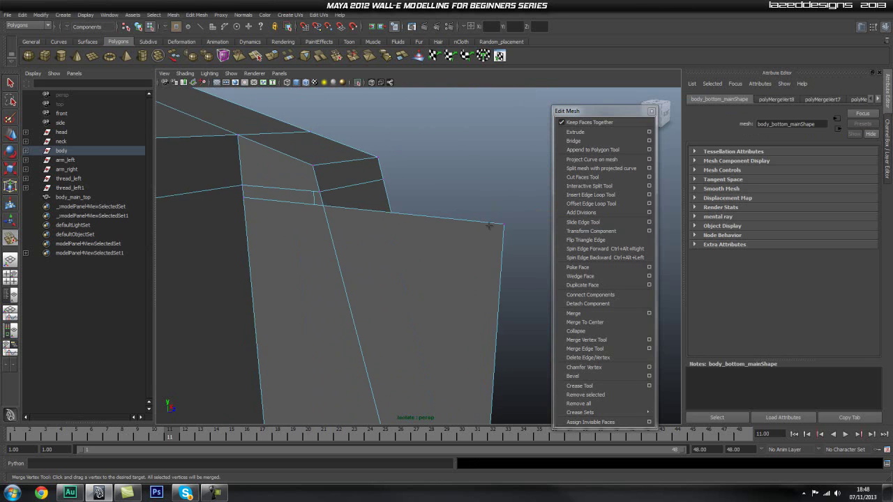
pyautogui.moveTo(323, 197); pyautogui.dragTo(319, 193)
pyautogui.keyDown('alt'); pyautogui.moveTo(349, 233); pyautogui.dragTo(342, 212); pyautogui.keyUp('alt')
pyautogui.press('q')
pyautogui.rightClick(330, 197)
pyautogui.moveTo(330, 197); pyautogui.dragTo(324, 194, button='right')
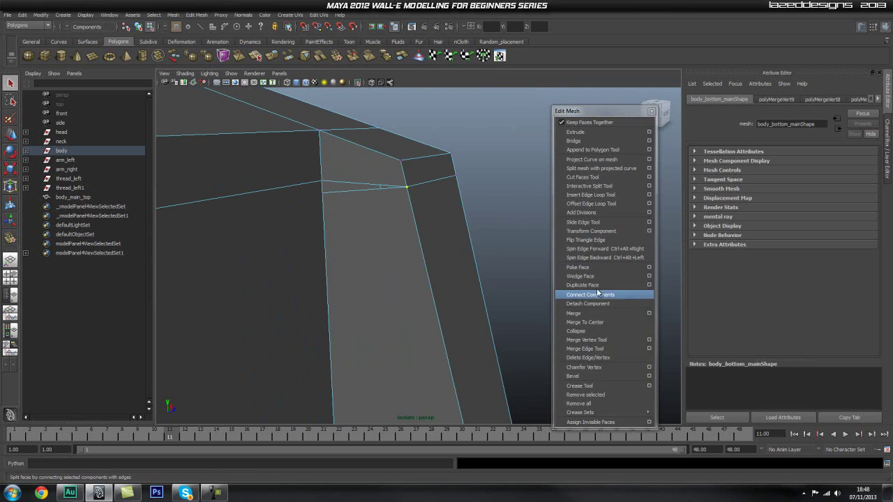
pyautogui.click(602, 342)
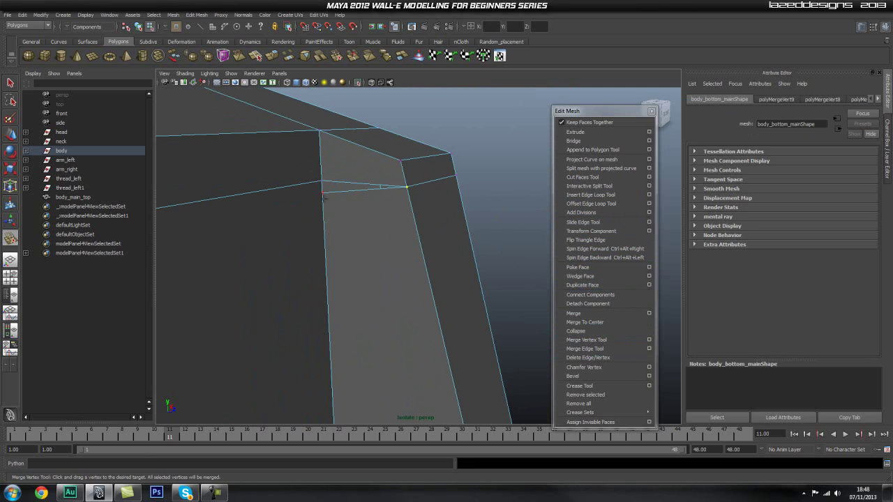
pyautogui.press('q')
# Level the inner corner vertices of the end wall's two upper horizontal edges with the matching vertices on its outer side.
pyautogui.keyDown('alt'); pyautogui.moveTo(411, 314); pyautogui.dragTo(443, 104, button='middle'); pyautogui.keyUp('alt')
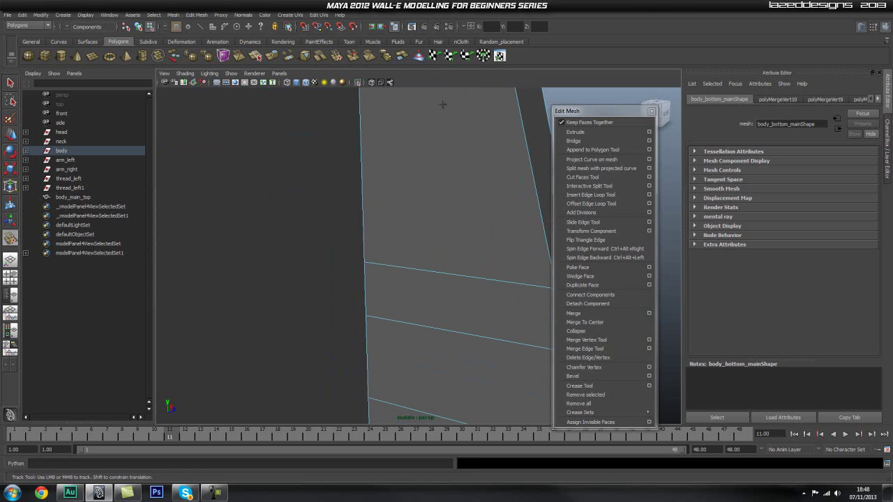
pyautogui.click(363, 264)
pyautogui.keyDown('alt'); pyautogui.moveTo(451, 311); pyautogui.dragTo(397, 205); pyautogui.keyUp('alt')
pyautogui.press('w')
pyautogui.click(334, 187)
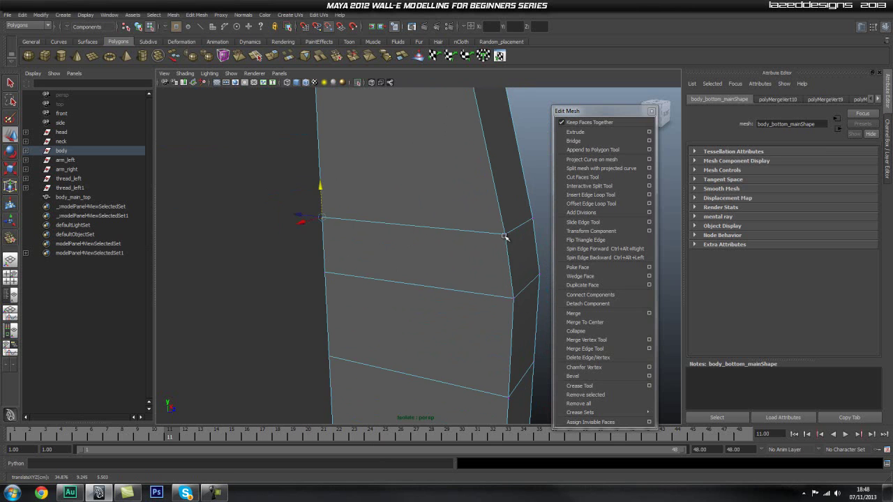
pyautogui.keyDown('alt'); pyautogui.moveTo(371, 277); pyautogui.dragTo(359, 220); pyautogui.keyUp('alt')
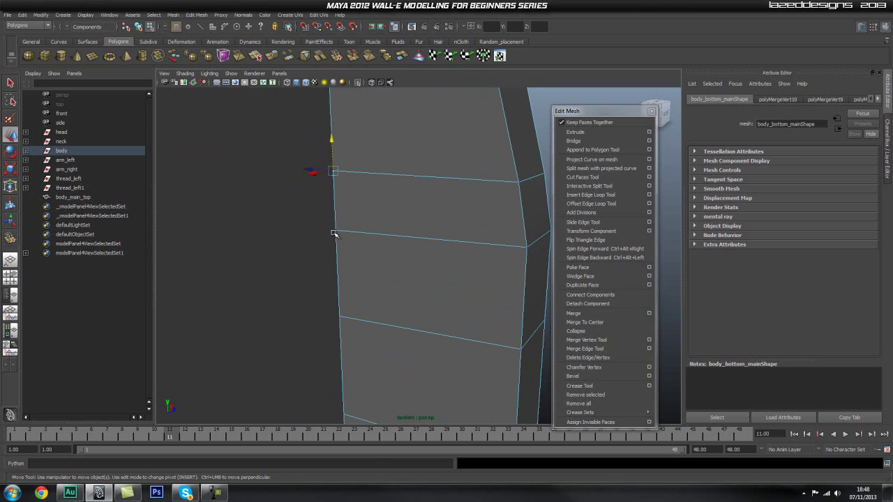
pyautogui.click(338, 222)
pyautogui.click(335, 200)
# Level the inner corner vertices of the end wall's two lower horizontal edges with their outer counterparts.
pyautogui.keyDown('alt'); pyautogui.moveTo(369, 300); pyautogui.dragTo(388, 194); pyautogui.keyUp('alt')
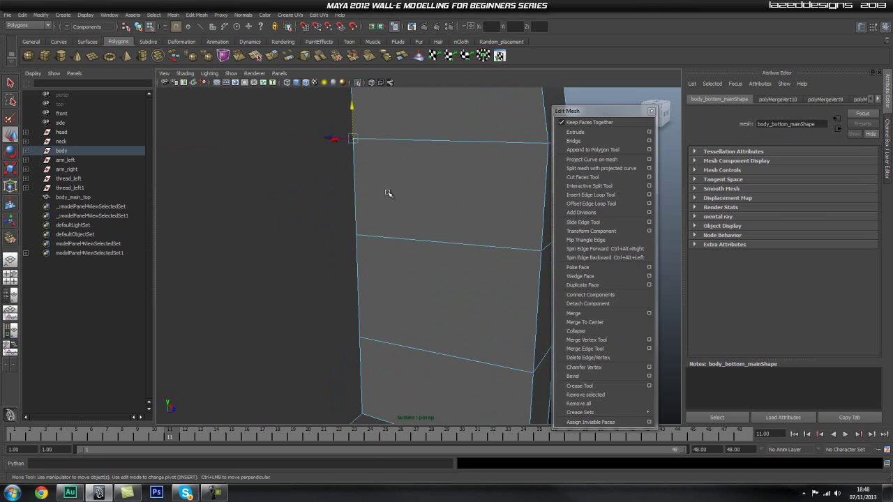
pyautogui.click(356, 235)
pyautogui.click(356, 206)
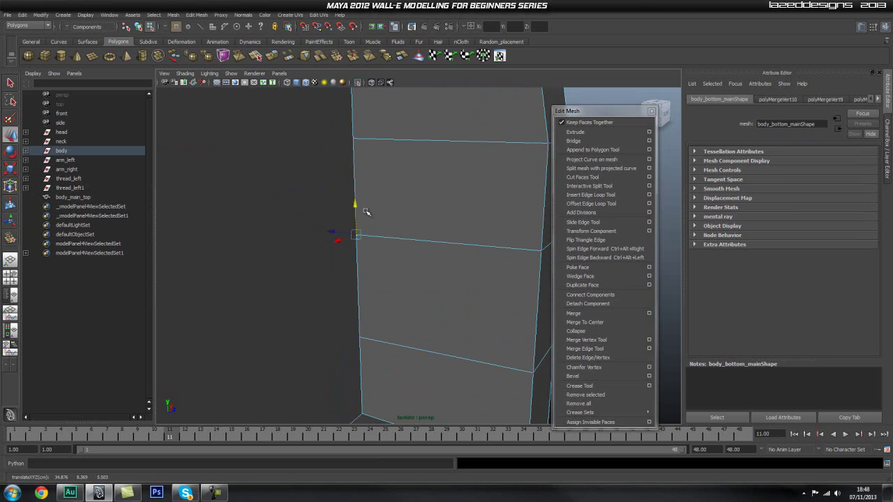
pyautogui.moveTo(546, 256); pyautogui.dragTo(539, 248, button='middle')
pyautogui.keyDown('alt'); pyautogui.moveTo(403, 307); pyautogui.dragTo(365, 249); pyautogui.keyUp('alt')
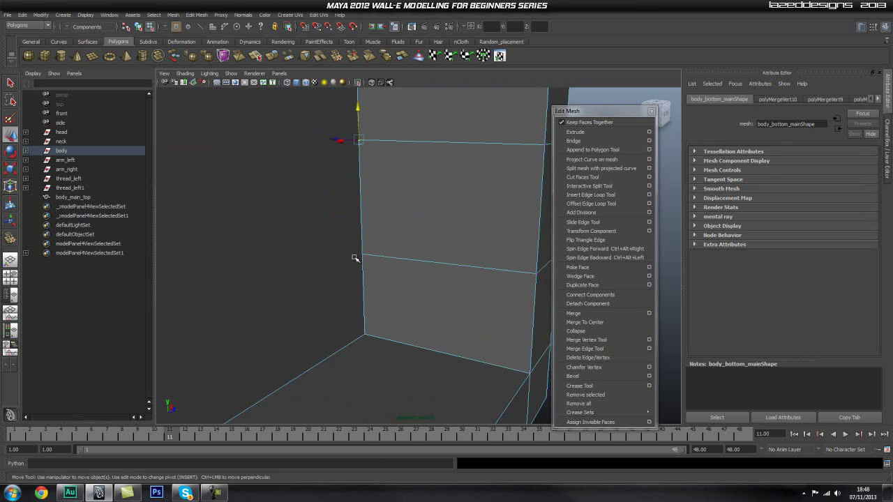
pyautogui.click(362, 254)
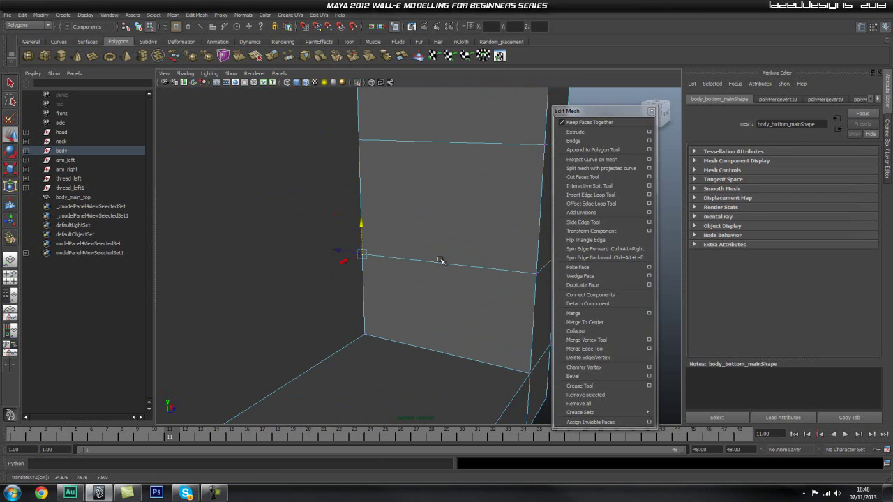
pyautogui.scroll(-3, 364, 307)
pyautogui.keyDown('alt'); pyautogui.moveTo(365, 307); pyautogui.dragTo(267, 275); pyautogui.keyUp('alt')
pyautogui.scroll(4, 411, 316)
pyautogui.click(375, 282)
pyautogui.hotkey('ctrl', 'z')
pyautogui.keyDown('alt'); pyautogui.moveTo(346, 230); pyautogui.dragTo(367, 268); pyautogui.keyUp('alt')
pyautogui.moveTo(338, 315)
pyautogui.mouseDown()
pyautogui.moveTo(296, 312)
pyautogui.moveTo(327, 315)
pyautogui.mouseUp()
pyautogui.hotkey('ctrl', 'z')
# Insert two edge loops across the large inner wall, close to the end wall's two upper horizontal edges.
pyautogui.keyDown('alt'); pyautogui.moveTo(461, 315); pyautogui.dragTo(322, 299); pyautogui.keyUp('alt')
pyautogui.keyDown('alt'); pyautogui.moveTo(322, 299); pyautogui.dragTo(493, 230, button='middle'); pyautogui.keyUp('alt')
pyautogui.keyDown('alt'); pyautogui.moveTo(494, 230); pyautogui.dragTo(383, 229, button='right'); pyautogui.keyUp('alt')
pyautogui.keyDown('alt'); pyautogui.moveTo(383, 229); pyautogui.dragTo(347, 287); pyautogui.keyUp('alt')
pyautogui.keyDown('alt'); pyautogui.moveTo(347, 287); pyautogui.dragTo(418, 279, button='right'); pyautogui.keyUp('alt')
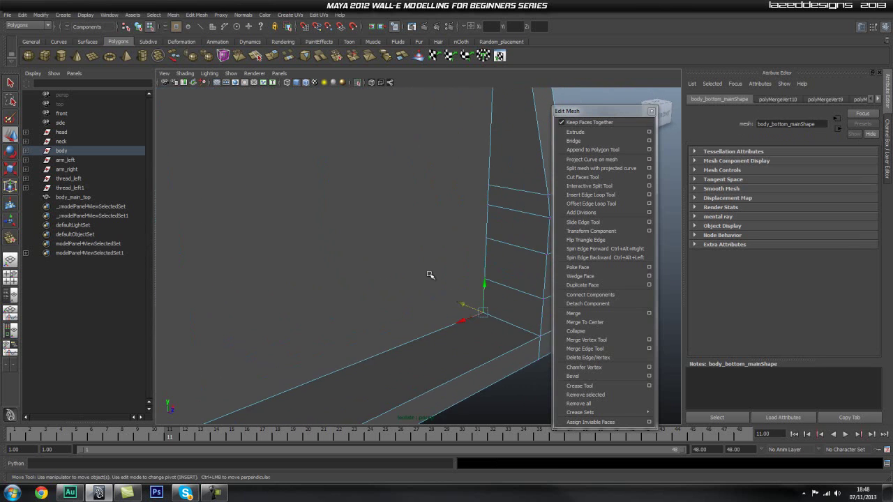
pyautogui.keyDown('alt'); pyautogui.moveTo(418, 280); pyautogui.dragTo(425, 252); pyautogui.keyUp('alt')
pyautogui.press('a')
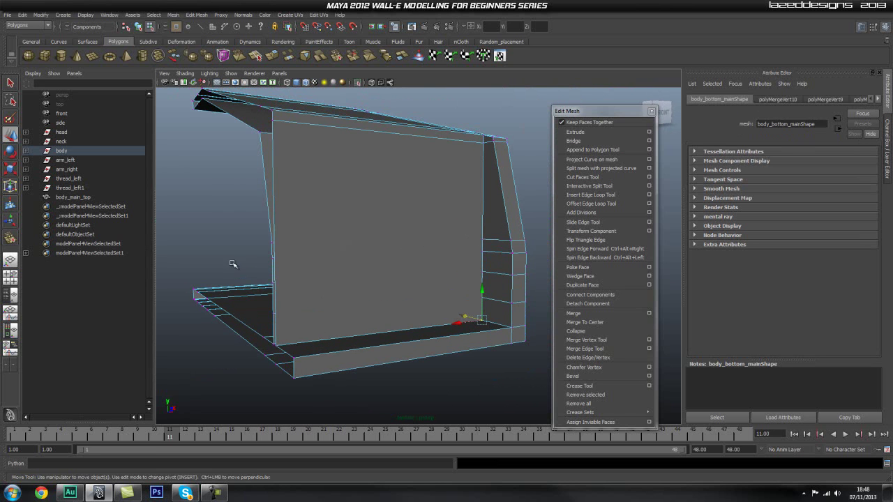
pyautogui.keyDown('alt'); pyautogui.moveTo(436, 274); pyautogui.dragTo(395, 279, button='right'); pyautogui.keyUp('alt')
pyautogui.keyDown('alt'); pyautogui.moveTo(395, 279); pyautogui.dragTo(345, 285, button='middle'); pyautogui.keyUp('alt')
pyautogui.keyDown('alt'); pyautogui.moveTo(345, 285); pyautogui.dragTo(429, 265, button='right'); pyautogui.keyUp('alt')
pyautogui.keyDown('alt'); pyautogui.moveTo(429, 265); pyautogui.dragTo(403, 275, button='middle'); pyautogui.keyUp('alt')
pyautogui.keyDown('alt'); pyautogui.moveTo(403, 275); pyautogui.dragTo(382, 282, button='right'); pyautogui.keyUp('alt')
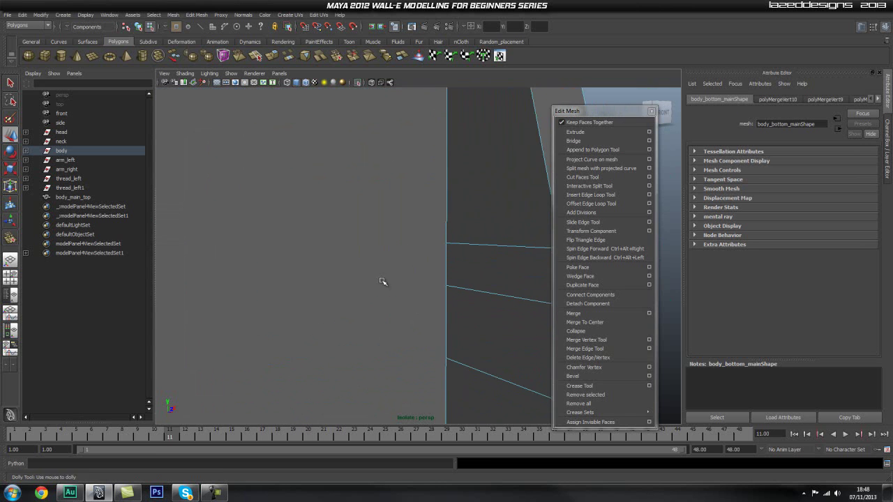
pyautogui.click(601, 195)
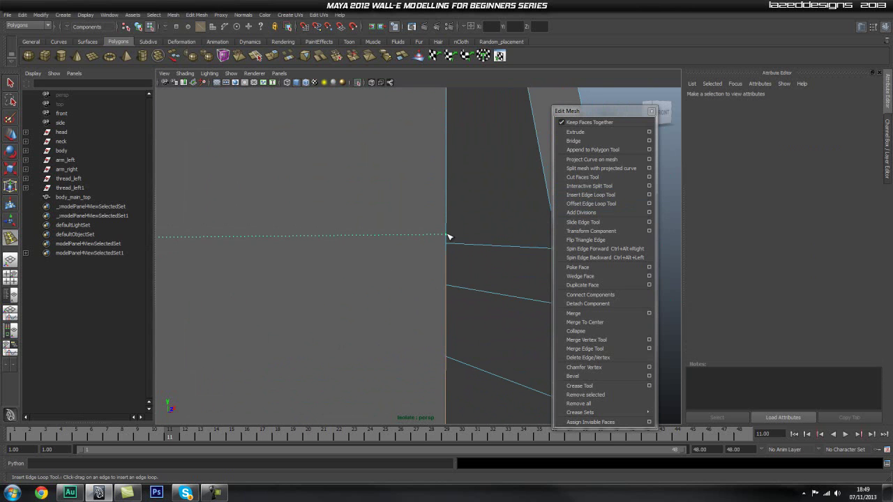
pyautogui.click(448, 237)
pyautogui.click(447, 279)
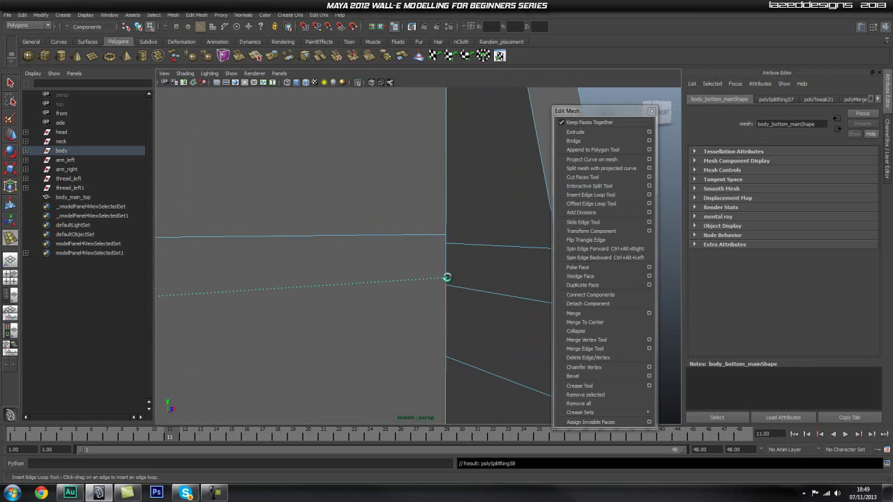
# Insert two more edge loops across the large inner wall, close to the end wall's two lower horizontal edges.
pyautogui.moveTo(447, 351); pyautogui.dragTo(447, 351)
pyautogui.keyDown('alt'); pyautogui.moveTo(418, 370); pyautogui.dragTo(412, 198, button='middle'); pyautogui.keyUp('alt')
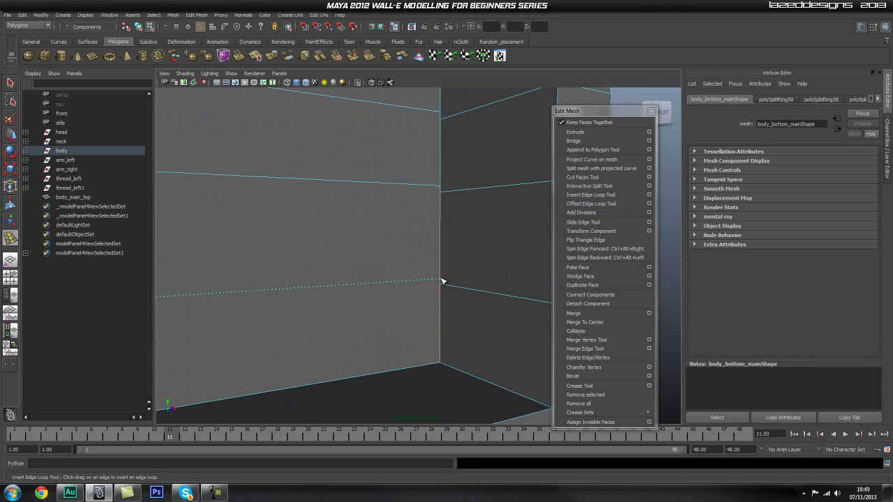
pyautogui.keyDown('alt'); pyautogui.moveTo(424, 315); pyautogui.dragTo(410, 317, button='right'); pyautogui.keyUp('alt')
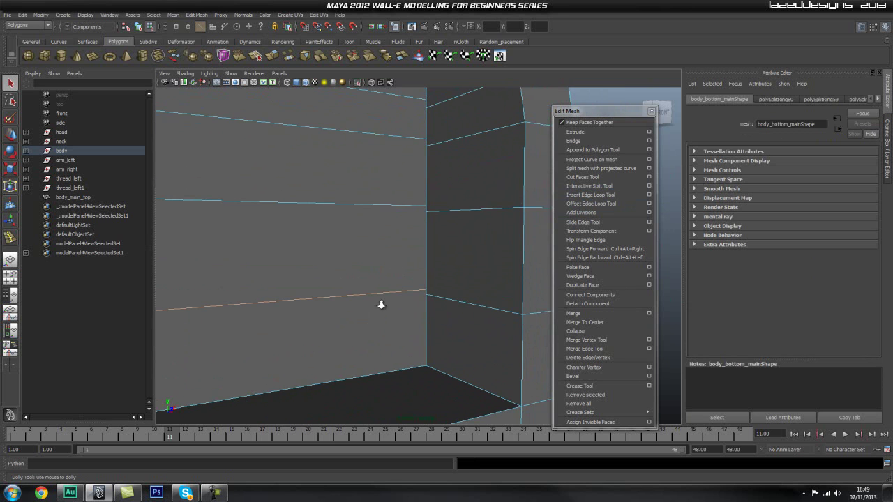
# Merge the new loops' end vertices on the large inner wall into the end wall's vertices along their shared corner.
pyautogui.keyDown('alt'); pyautogui.moveTo(341, 300); pyautogui.dragTo(425, 307, button='right'); pyautogui.keyUp('alt')
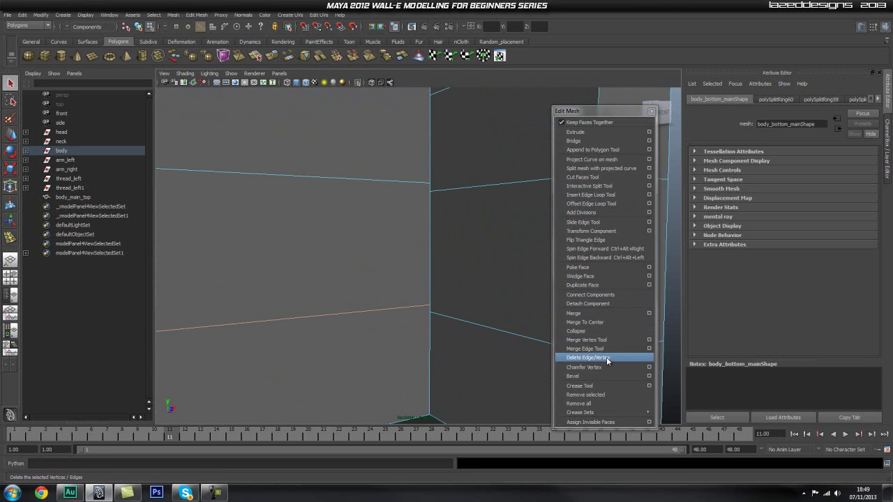
pyautogui.click(586, 340)
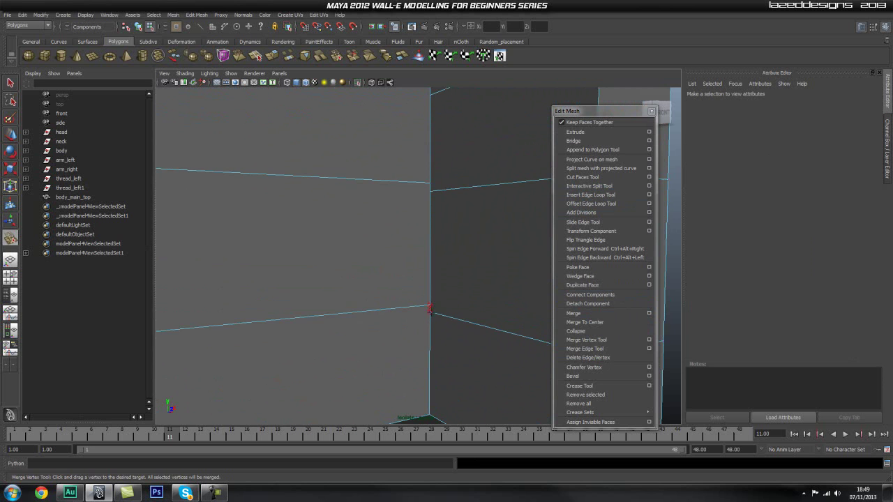
pyautogui.moveTo(429, 309); pyautogui.dragTo(429, 313)
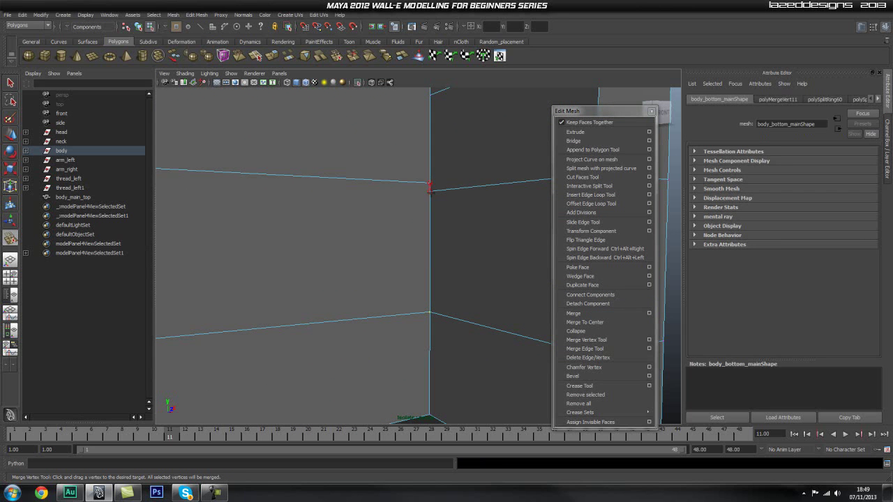
pyautogui.keyDown('alt'); pyautogui.moveTo(439, 180); pyautogui.dragTo(441, 279); pyautogui.keyUp('alt')
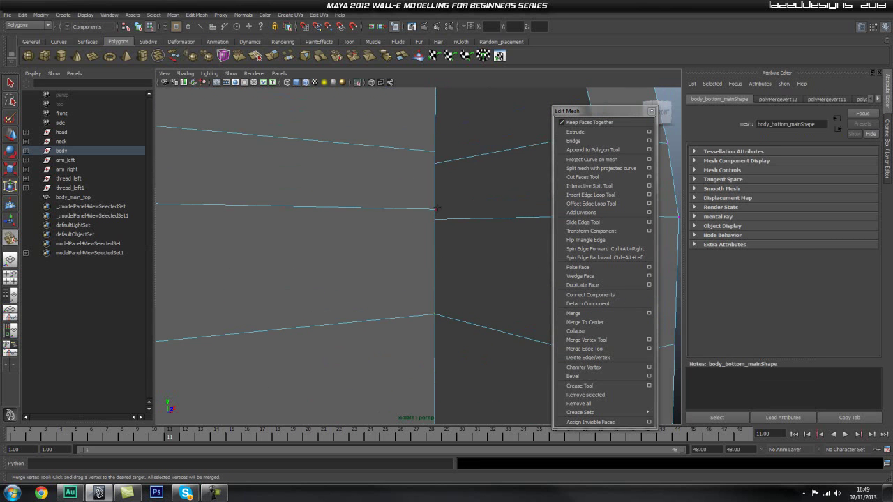
pyautogui.keyDown('alt'); pyautogui.moveTo(435, 173); pyautogui.dragTo(350, 246); pyautogui.keyUp('alt')
# Level the loop vertices on the large inner wall's free vertical edge with the matching vertices at its end-wall corner.
pyautogui.keyDown('alt'); pyautogui.moveTo(194, 263); pyautogui.dragTo(293, 293); pyautogui.keyUp('alt')
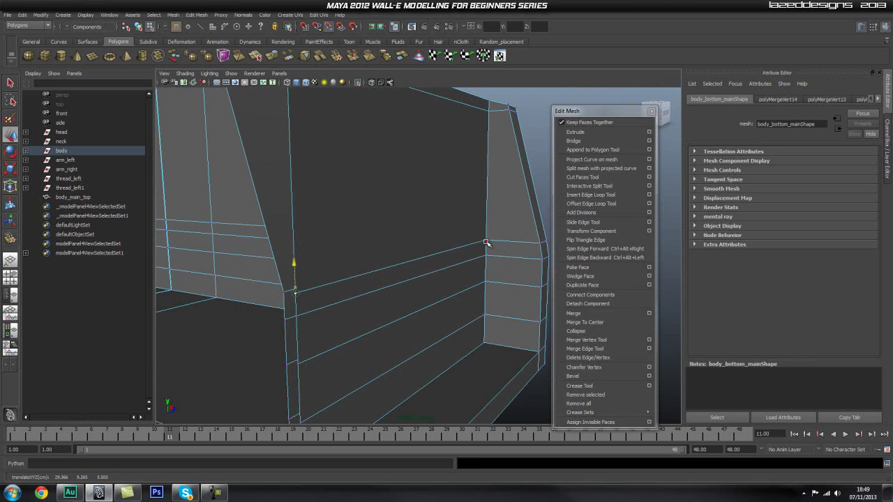
pyautogui.click(297, 315)
pyautogui.click(299, 366)
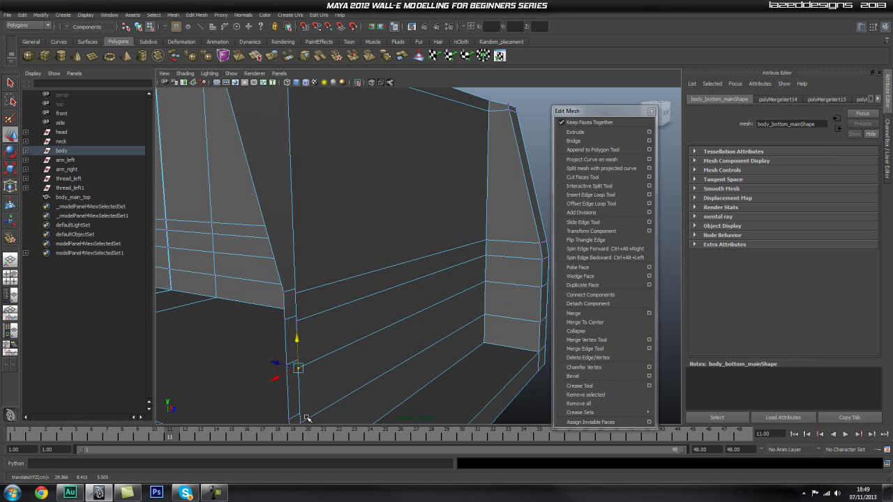
# Shift the bottom vertex of the inner wall's free vertical edge horizontally to line it up with the adjacent frame edge.
pyautogui.keyDown('alt'); pyautogui.moveTo(384, 359); pyautogui.dragTo(388, 289); pyautogui.keyUp('alt')
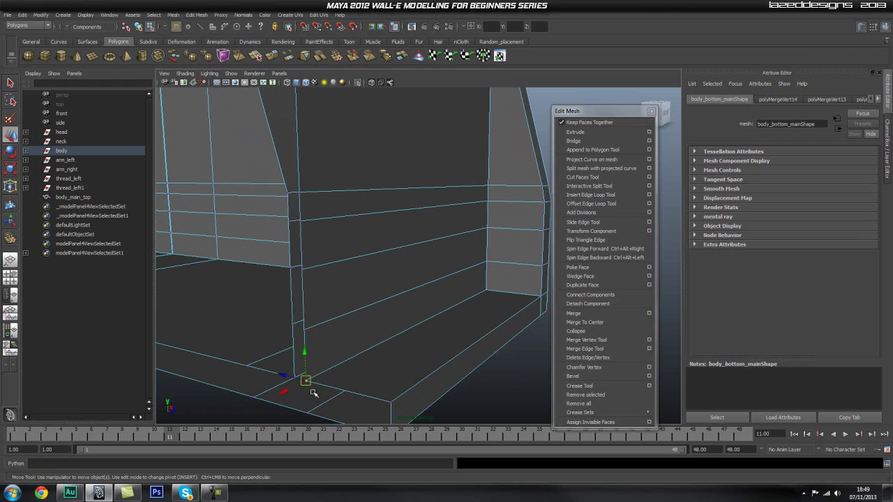
pyautogui.moveTo(283, 377); pyautogui.dragTo(398, 356, button='middle')
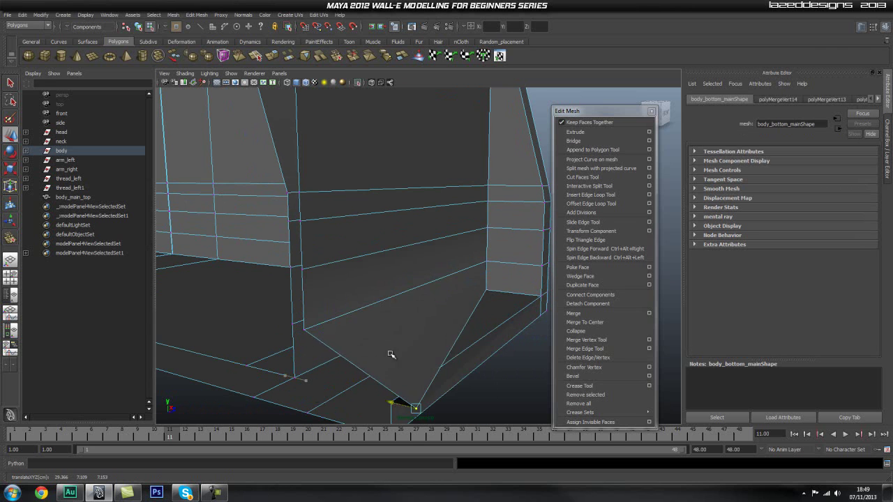
pyautogui.moveTo(327, 352); pyautogui.dragTo(293, 343, button='middle')
# Return to object mode and delete the lower body mesh's construction history.
pyautogui.keyDown('alt'); pyautogui.moveTo(476, 362); pyautogui.dragTo(440, 311); pyautogui.keyUp('alt')
pyautogui.keyDown('alt'); pyautogui.moveTo(441, 311); pyautogui.dragTo(367, 262, button='right'); pyautogui.keyUp('alt')
pyautogui.keyDown('alt'); pyautogui.moveTo(367, 263); pyautogui.dragTo(407, 259); pyautogui.keyUp('alt')
pyautogui.press('q')
pyautogui.moveTo(407, 259); pyautogui.dragTo(449, 244, button='right')
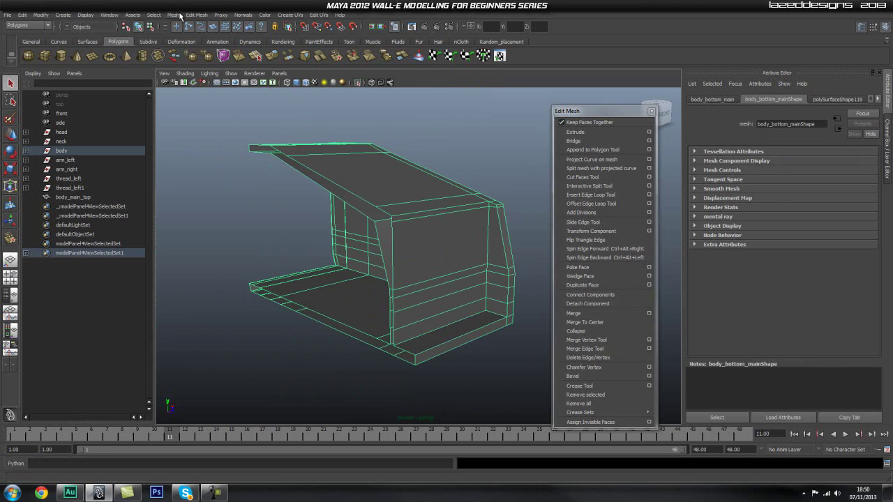
pyautogui.click(24, 15)
pyautogui.moveTo(97, 120)
pyautogui.click(163, 125)
# Examine the reworked inner walls and corners of the lower body half from several angles.
pyautogui.keyDown('alt'); pyautogui.moveTo(313, 163); pyautogui.dragTo(293, 199, button='middle'); pyautogui.keyUp('alt')
pyautogui.keyDown('alt'); pyautogui.moveTo(293, 199); pyautogui.dragTo(387, 225, button='right'); pyautogui.keyUp('alt')
pyautogui.moveTo(387, 224)
pyautogui.keyDown('alt'); pyautogui.mouseDown()
pyautogui.moveTo(355, 235)
pyautogui.moveTo(409, 219)
pyautogui.moveTo(398, 230)
pyautogui.mouseUp(); pyautogui.keyUp('alt')
pyautogui.keyDown('alt'); pyautogui.moveTo(344, 233); pyautogui.dragTo(329, 167, button='middle'); pyautogui.keyUp('alt')
pyautogui.keyDown('alt'); pyautogui.moveTo(329, 168); pyautogui.dragTo(309, 181, button='right'); pyautogui.keyUp('alt')
pyautogui.keyDown('alt'); pyautogui.moveTo(308, 181); pyautogui.dragTo(418, 243); pyautogui.keyUp('alt')
pyautogui.keyDown('alt'); pyautogui.moveTo(422, 261); pyautogui.dragTo(432, 269, button='right'); pyautogui.keyUp('alt')
pyautogui.keyDown('alt'); pyautogui.moveTo(431, 269); pyautogui.dragTo(395, 256); pyautogui.keyUp('alt')
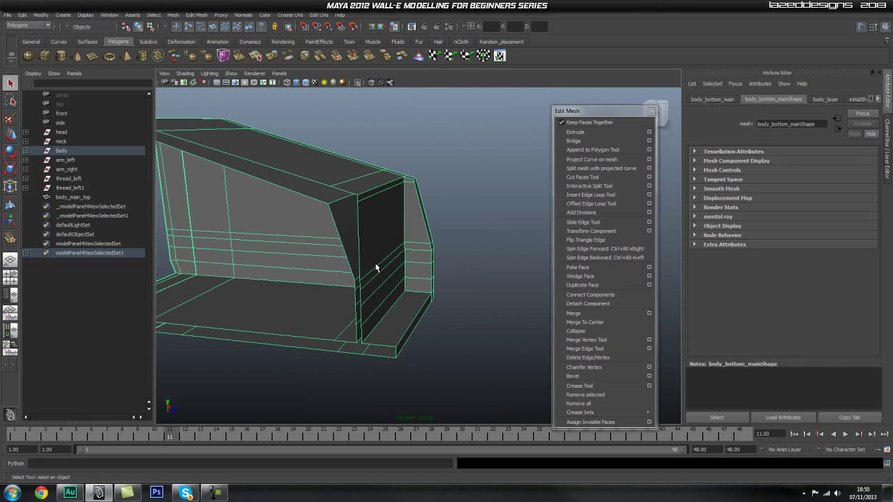
pyautogui.keyDown('alt'); pyautogui.moveTo(359, 265); pyautogui.dragTo(389, 254, button='middle'); pyautogui.keyUp('alt')
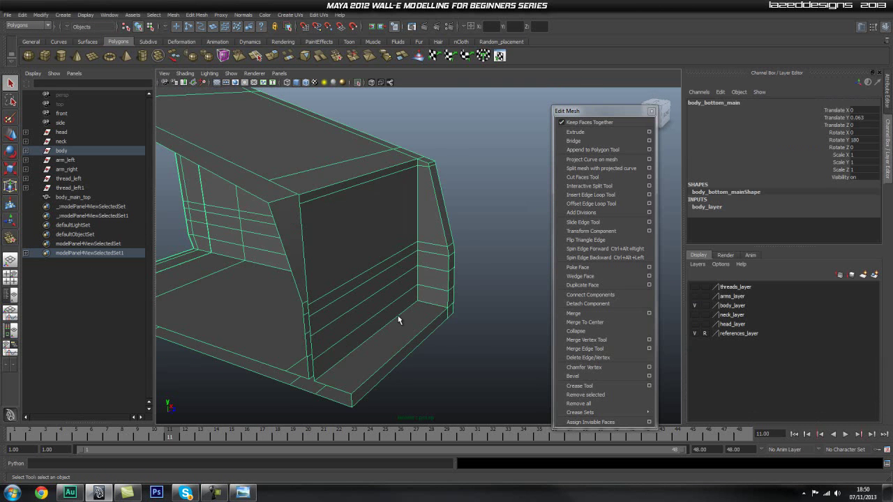
# Bring the whole body back from the lower body's isolation and set the upper body to unsmoothed display.
pyautogui.keyDown('alt'); pyautogui.moveTo(451, 296); pyautogui.dragTo(484, 245, button='middle'); pyautogui.keyUp('alt')
pyautogui.keyDown('alt'); pyautogui.moveTo(437, 256); pyautogui.dragTo(473, 241, button='right'); pyautogui.keyUp('alt')
pyautogui.keyDown('alt'); pyautogui.moveTo(473, 241); pyautogui.dragTo(464, 256, button='middle'); pyautogui.keyUp('alt')
pyautogui.keyDown('alt'); pyautogui.moveTo(468, 266); pyautogui.dragTo(452, 277, button='right'); pyautogui.keyUp('alt')
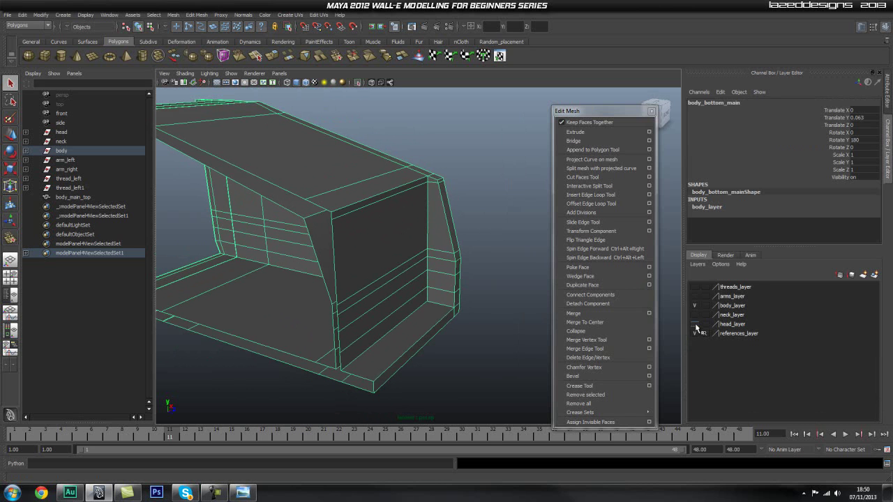
pyautogui.click(358, 83)
pyautogui.keyDown('alt'); pyautogui.moveTo(435, 196); pyautogui.dragTo(513, 244); pyautogui.keyUp('alt')
pyautogui.keyDown('alt'); pyautogui.moveTo(289, 212); pyautogui.dragTo(503, 220, button='right'); pyautogui.keyUp('alt')
pyautogui.keyDown('alt'); pyautogui.moveTo(436, 205); pyautogui.dragTo(448, 237, button='middle'); pyautogui.keyUp('alt')
pyautogui.keyDown('alt'); pyautogui.moveTo(447, 237); pyautogui.dragTo(498, 331); pyautogui.keyUp('alt')
pyautogui.moveTo(435, 175); pyautogui.dragTo(463, 167, button='right')
pyautogui.click(415, 177)
pyautogui.press('1')
pyautogui.keyDown('alt'); pyautogui.moveTo(496, 281); pyautogui.dragTo(462, 259); pyautogui.keyUp('alt')
pyautogui.click(375, 269)
# Compare how the upper and lower body line up along their seam in the side and front views.
pyautogui.press('space')
pyautogui.press('space')
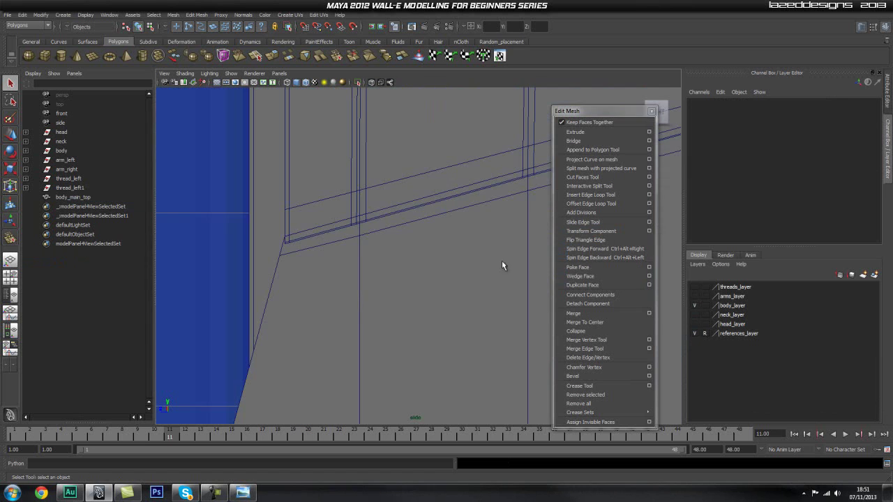
pyautogui.keyDown('alt'); pyautogui.moveTo(431, 281); pyautogui.dragTo(303, 255, button='right'); pyautogui.keyUp('alt')
pyautogui.keyDown('alt'); pyautogui.moveTo(303, 255); pyautogui.dragTo(326, 403, button='middle'); pyautogui.keyUp('alt')
pyautogui.keyDown('alt'); pyautogui.moveTo(326, 404); pyautogui.dragTo(364, 223, button='right'); pyautogui.keyUp('alt')
pyautogui.keyDown('alt'); pyautogui.moveTo(365, 224); pyautogui.dragTo(174, 235, button='middle'); pyautogui.keyUp('alt')
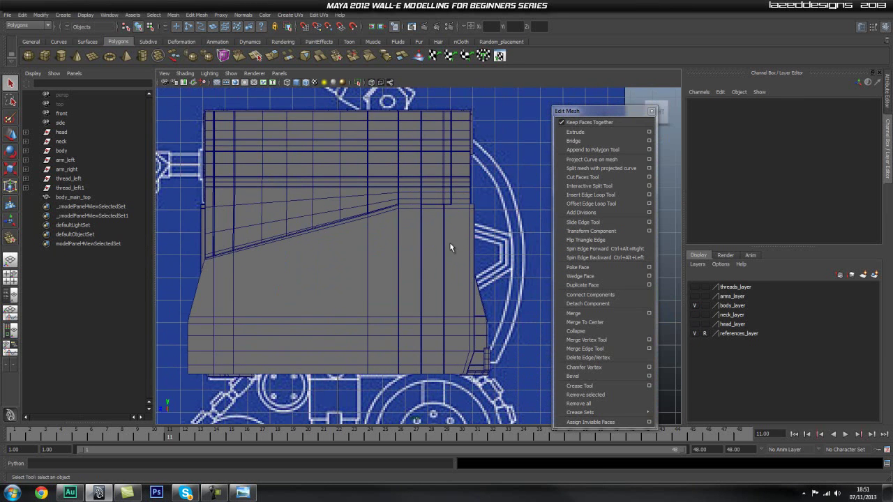
pyautogui.keyDown('alt'); pyautogui.moveTo(222, 260); pyautogui.dragTo(362, 204, button='middle'); pyautogui.keyUp('alt')
pyautogui.scroll(6, 398, 259)
pyautogui.press('space')
pyautogui.moveTo(390, 224); pyautogui.dragTo(392, 246)
pyautogui.scroll(-3, 418, 252)
pyautogui.keyDown('alt'); pyautogui.moveTo(513, 242); pyautogui.dragTo(415, 218, button='middle'); pyautogui.keyUp('alt')
pyautogui.scroll(5, 434, 308)
pyautogui.scroll(4, 417, 219)
pyautogui.keyDown('alt'); pyautogui.moveTo(460, 242); pyautogui.dragTo(439, 265, button='middle'); pyautogui.keyUp('alt')
# Return to the perspective view with X-ray off and examine the corner where the upper body meets the lower body.
pyautogui.press('space')
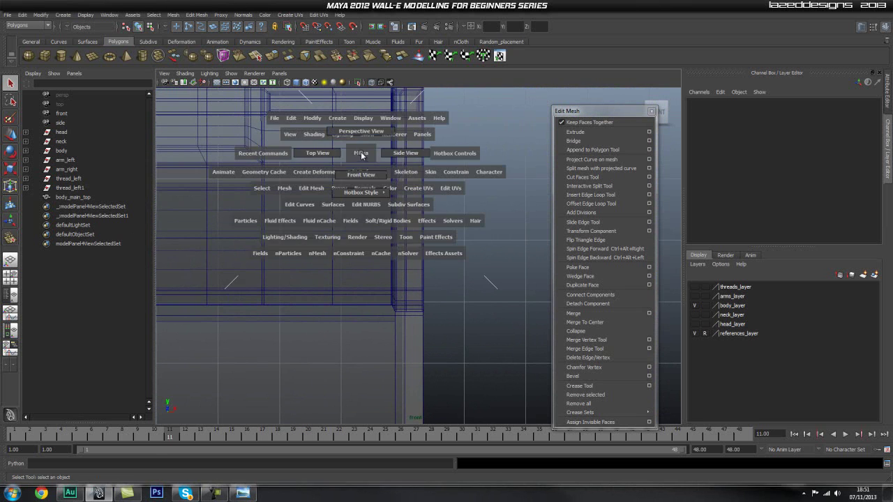
pyautogui.moveTo(360, 152); pyautogui.dragTo(362, 131)
pyautogui.keyDown('alt'); pyautogui.moveTo(422, 174); pyautogui.dragTo(434, 212); pyautogui.keyUp('alt')
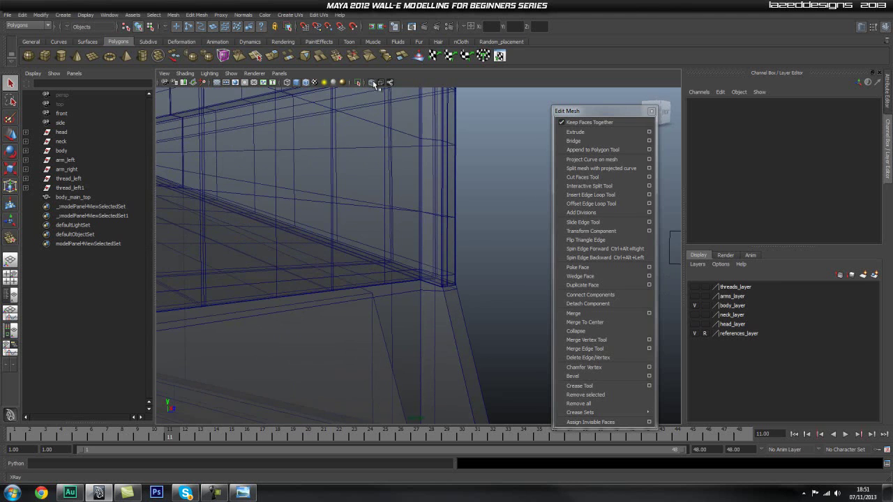
pyautogui.click(373, 83)
pyautogui.moveTo(510, 305)
pyautogui.keyDown('alt'); pyautogui.mouseDown()
pyautogui.moveTo(439, 281)
pyautogui.moveTo(436, 259)
pyautogui.mouseUp(); pyautogui.keyUp('alt')
pyautogui.keyDown('alt'); pyautogui.moveTo(437, 259); pyautogui.dragTo(684, 302, button='right'); pyautogui.keyUp('alt')
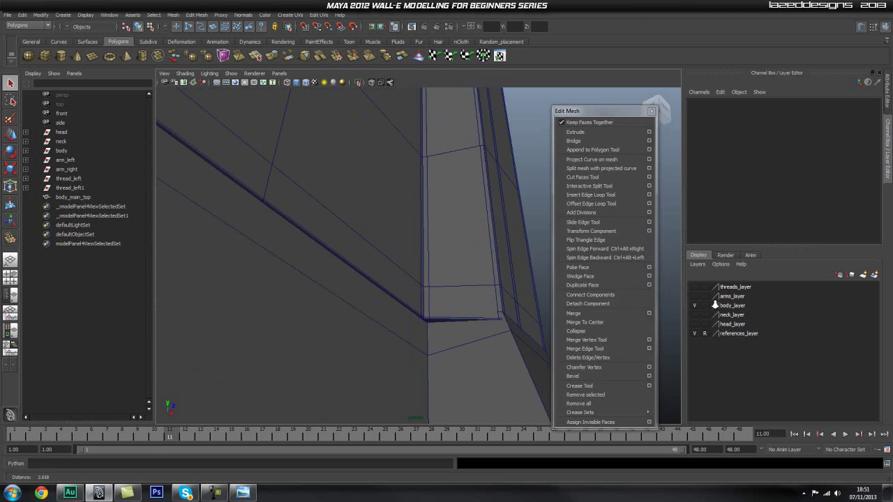
pyautogui.moveTo(409, 277)
pyautogui.keyDown('alt'); pyautogui.mouseDown()
pyautogui.moveTo(392, 295)
pyautogui.moveTo(400, 287)
pyautogui.mouseUp(); pyautogui.keyUp('alt')
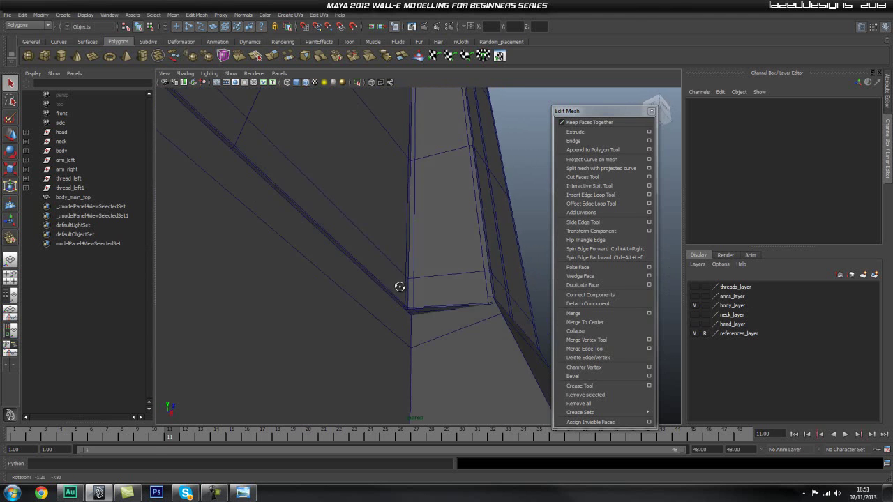
pyautogui.click(439, 265)
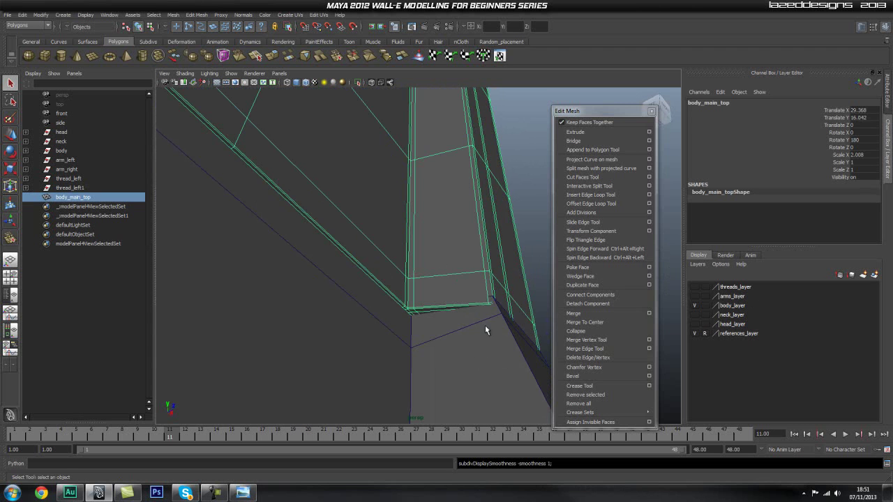
pyautogui.click(471, 377)
pyautogui.click(535, 246)
pyautogui.keyDown('alt'); pyautogui.moveTo(422, 299); pyautogui.dragTo(417, 216); pyautogui.keyUp('alt')
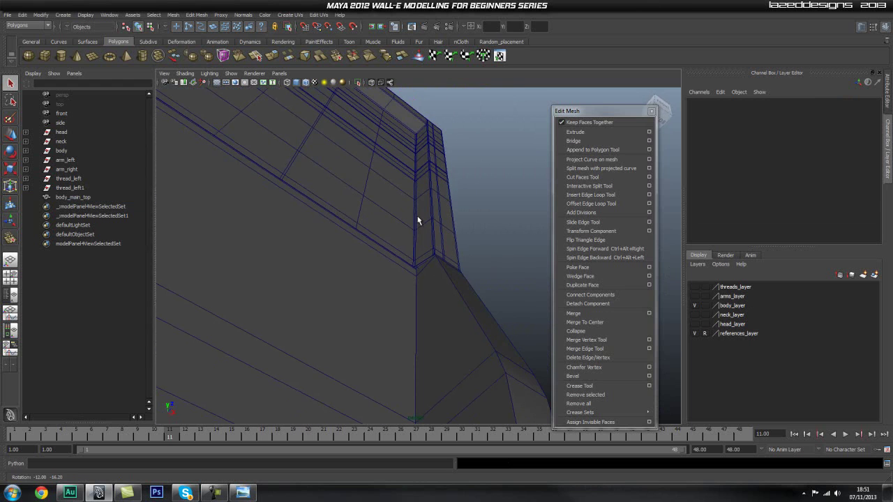
# Inspect the seam between the upper and lower body up close and from around the whole body.
pyautogui.keyDown('alt'); pyautogui.moveTo(424, 255); pyautogui.dragTo(410, 276); pyautogui.keyUp('alt')
pyautogui.keyDown('alt'); pyautogui.moveTo(410, 276); pyautogui.dragTo(611, 300, button='right'); pyautogui.keyUp('alt')
pyautogui.keyDown('alt'); pyautogui.moveTo(486, 312); pyautogui.dragTo(431, 306, button='middle'); pyautogui.keyUp('alt')
pyautogui.keyDown('alt'); pyautogui.moveTo(431, 306); pyautogui.dragTo(418, 301); pyautogui.keyUp('alt')
pyautogui.moveTo(356, 291)
pyautogui.keyDown('alt'); pyautogui.mouseDown(button='right')
pyautogui.moveTo(449, 292)
pyautogui.moveTo(355, 295)
pyautogui.moveTo(368, 295)
pyautogui.mouseUp(button='right'); pyautogui.keyUp('alt')
pyautogui.keyDown('alt'); pyautogui.moveTo(369, 295); pyautogui.dragTo(409, 305); pyautogui.keyUp('alt')
pyautogui.keyDown('alt'); pyautogui.moveTo(409, 305); pyautogui.dragTo(438, 265, button='right'); pyautogui.keyUp('alt')
pyautogui.keyDown('alt'); pyautogui.moveTo(454, 261); pyautogui.dragTo(506, 293); pyautogui.keyUp('alt')
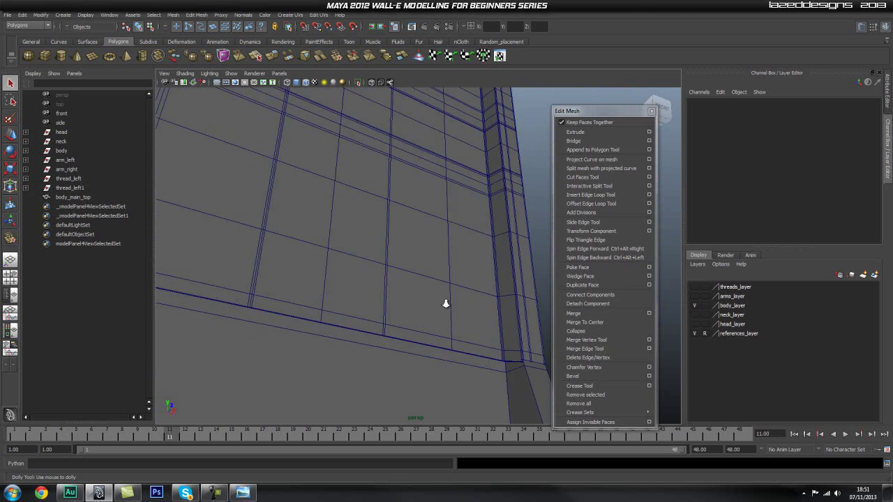
pyautogui.keyDown('alt'); pyautogui.moveTo(505, 293); pyautogui.dragTo(432, 309, button='right'); pyautogui.keyUp('alt')
pyautogui.keyDown('alt'); pyautogui.moveTo(432, 309); pyautogui.dragTo(430, 327); pyautogui.keyUp('alt')
pyautogui.keyDown('alt'); pyautogui.moveTo(430, 326); pyautogui.dragTo(383, 354, button='right'); pyautogui.keyUp('alt')
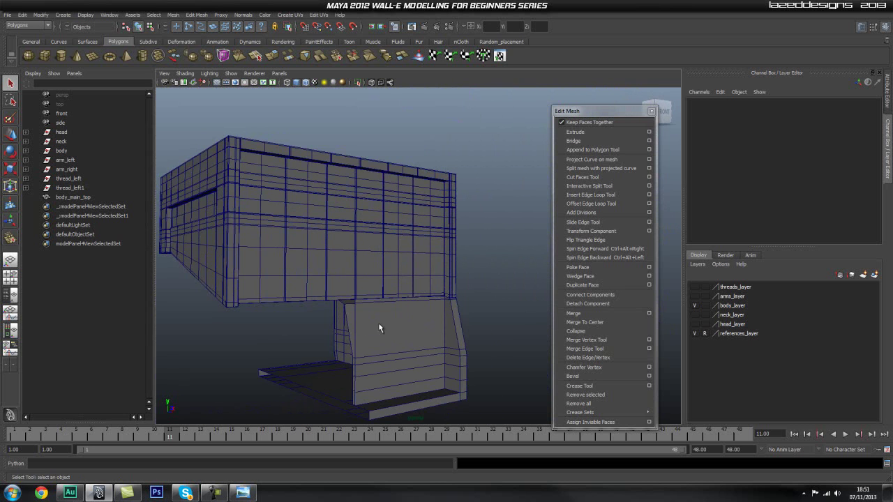
pyautogui.keyDown('alt'); pyautogui.moveTo(483, 301); pyautogui.dragTo(333, 315); pyautogui.keyUp('alt')
pyautogui.keyDown('alt'); pyautogui.moveTo(332, 315); pyautogui.dragTo(422, 312, button='right'); pyautogui.keyUp('alt')
pyautogui.keyDown('alt'); pyautogui.moveTo(422, 313); pyautogui.dragTo(456, 281); pyautogui.keyUp('alt')
pyautogui.keyDown('alt'); pyautogui.moveTo(481, 189); pyautogui.dragTo(427, 246); pyautogui.keyUp('alt')
# Isolate the lower body to check its inner wall, bring the whole body back and clear the selection.
pyautogui.moveTo(432, 341); pyautogui.dragTo(455, 318, button='right')
pyautogui.click(384, 329)
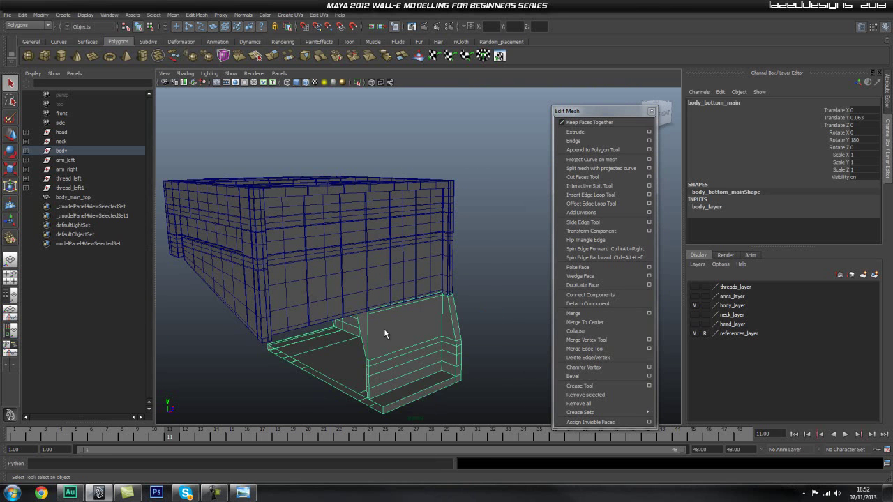
pyautogui.click(359, 83)
pyautogui.keyDown('alt'); pyautogui.moveTo(274, 255); pyautogui.dragTo(457, 283, button='right'); pyautogui.keyUp('alt')
pyautogui.keyDown('alt'); pyautogui.moveTo(457, 282); pyautogui.dragTo(454, 321); pyautogui.keyUp('alt')
pyautogui.keyDown('alt'); pyautogui.moveTo(454, 321); pyautogui.dragTo(414, 192, button='middle'); pyautogui.keyUp('alt')
pyautogui.click(359, 83)
pyautogui.click(494, 188)
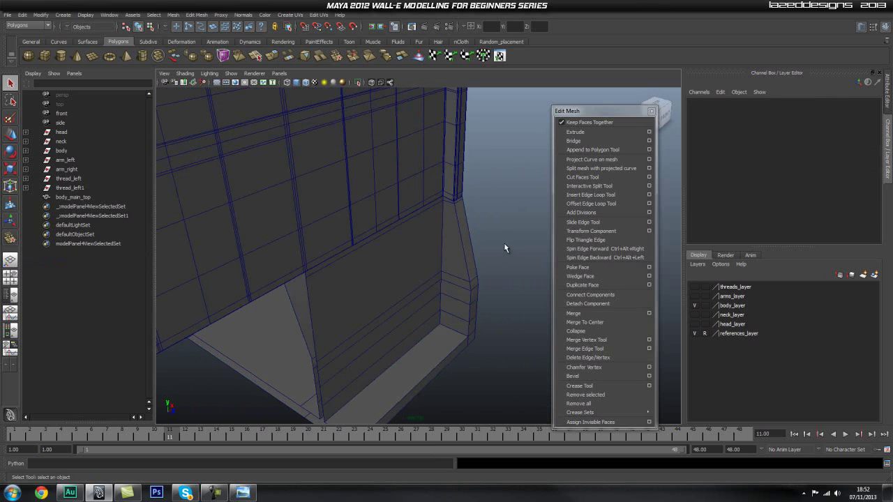
# Hide the wireframe on the shaded models and examine the gap at the seam corner from several angles.
pyautogui.click(308, 85)
pyautogui.moveTo(458, 203)
pyautogui.keyDown('alt'); pyautogui.mouseDown()
pyautogui.moveTo(404, 167)
pyautogui.moveTo(425, 197)
pyautogui.moveTo(439, 199)
pyautogui.moveTo(433, 216)
pyautogui.moveTo(454, 247)
pyautogui.moveTo(499, 230)
pyautogui.moveTo(418, 240)
pyautogui.moveTo(486, 242)
pyautogui.mouseUp(); pyautogui.keyUp('alt')
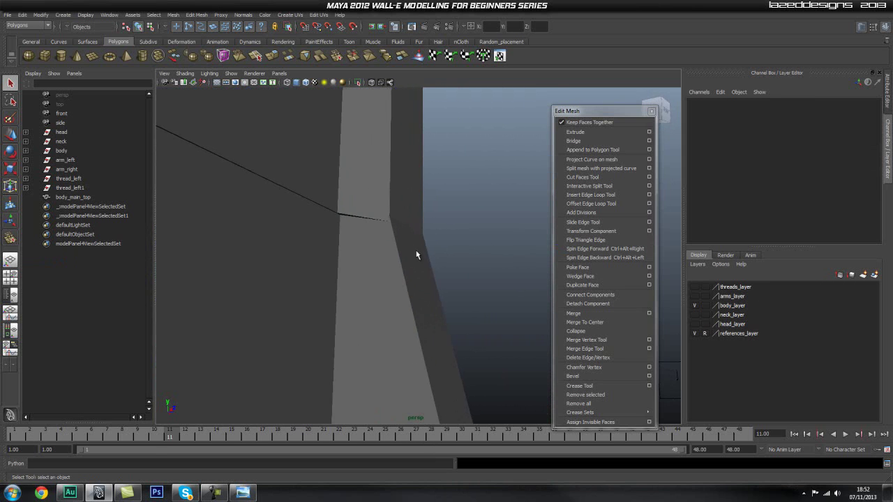
pyautogui.click(394, 258)
pyautogui.keyDown('alt'); pyautogui.moveTo(342, 197); pyautogui.dragTo(387, 281); pyautogui.keyUp('alt')
pyautogui.click(425, 198)
pyautogui.click(395, 198)
pyautogui.scroll(-3, 478, 290)
pyautogui.keyDown('alt'); pyautogui.moveTo(477, 292); pyautogui.dragTo(380, 301, button='right'); pyautogui.keyUp('alt')
pyautogui.click(549, 257)
pyautogui.keyDown('alt'); pyautogui.moveTo(393, 270); pyautogui.dragTo(452, 259); pyautogui.keyUp('alt')
pyautogui.scroll(5, 365, 268)
pyautogui.keyDown('alt'); pyautogui.moveTo(359, 259); pyautogui.dragTo(372, 244); pyautogui.keyUp('alt')
pyautogui.scroll(3, 398, 192)
pyautogui.keyDown('alt'); pyautogui.moveTo(398, 194); pyautogui.dragTo(372, 273); pyautogui.keyUp('alt')
# Try shifting the upper body vertically against the lower body.
pyautogui.click(373, 272)
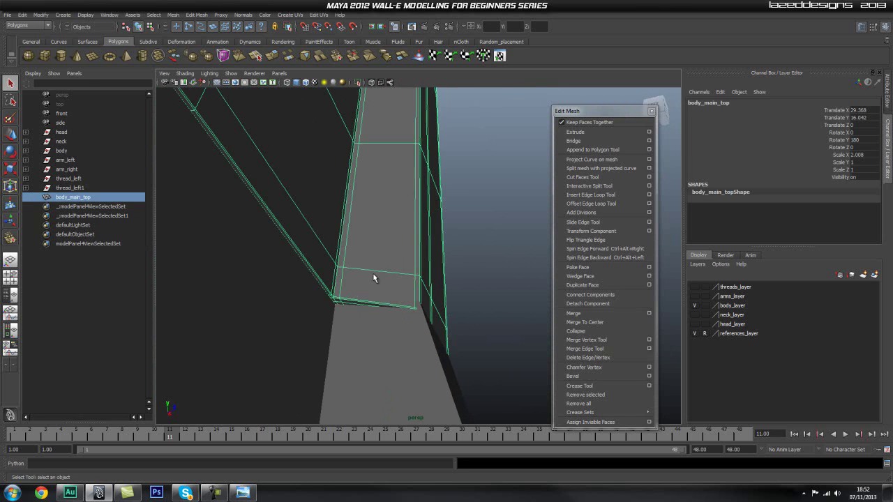
pyautogui.keyDown('alt'); pyautogui.moveTo(470, 267); pyautogui.dragTo(339, 231); pyautogui.keyUp('alt')
pyautogui.press('w')
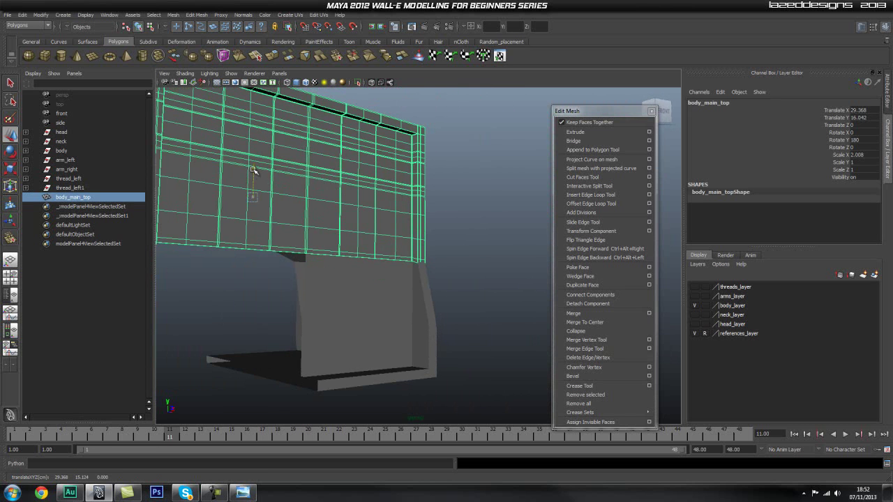
pyautogui.moveTo(253, 170); pyautogui.dragTo(253, 172)
pyautogui.click(492, 222)
# Isolate the lower body and switch it to edge editing at its inner wall.
pyautogui.scroll(5, 460, 294)
pyautogui.moveTo(357, 283)
pyautogui.keyDown('alt'); pyautogui.mouseDown()
pyautogui.moveTo(369, 265)
pyautogui.moveTo(370, 273)
pyautogui.mouseUp(); pyautogui.keyUp('alt')
pyautogui.click(429, 288)
pyautogui.click(512, 274)
pyautogui.keyDown('alt'); pyautogui.moveTo(513, 274); pyautogui.dragTo(400, 275); pyautogui.keyUp('alt')
pyautogui.click(295, 243)
pyautogui.keyDown('alt'); pyautogui.moveTo(295, 244); pyautogui.dragTo(432, 267, button='right'); pyautogui.keyUp('alt')
pyautogui.click(357, 83)
pyautogui.keyDown('alt'); pyautogui.moveTo(353, 183); pyautogui.dragTo(390, 230); pyautogui.keyUp('alt')
pyautogui.keyDown('alt'); pyautogui.moveTo(468, 311); pyautogui.dragTo(421, 190, button='middle'); pyautogui.keyUp('alt')
pyautogui.moveTo(367, 241); pyautogui.dragTo(367, 218, button='right')
# Select all the horizontal edges running across the lower body's inner wall, from its upper rim to its base.
pyautogui.click(376, 260)
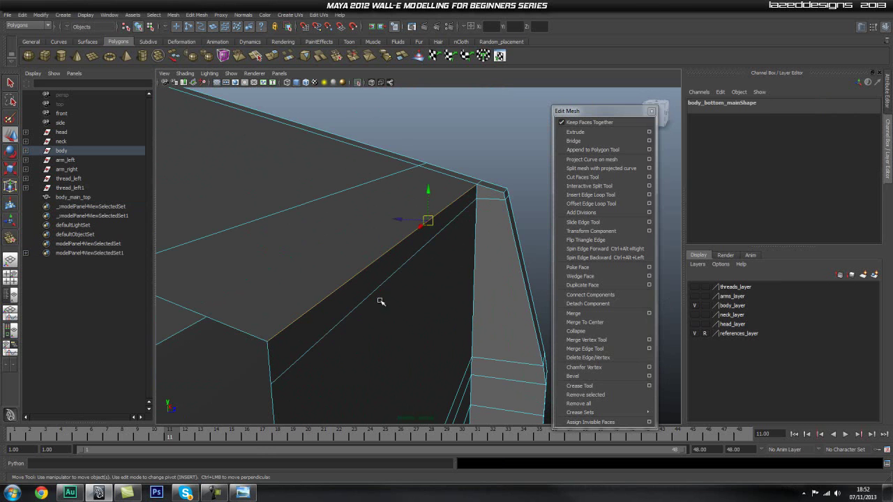
pyautogui.keyDown('alt'); pyautogui.moveTo(378, 287); pyautogui.dragTo(398, 185); pyautogui.keyUp('alt')
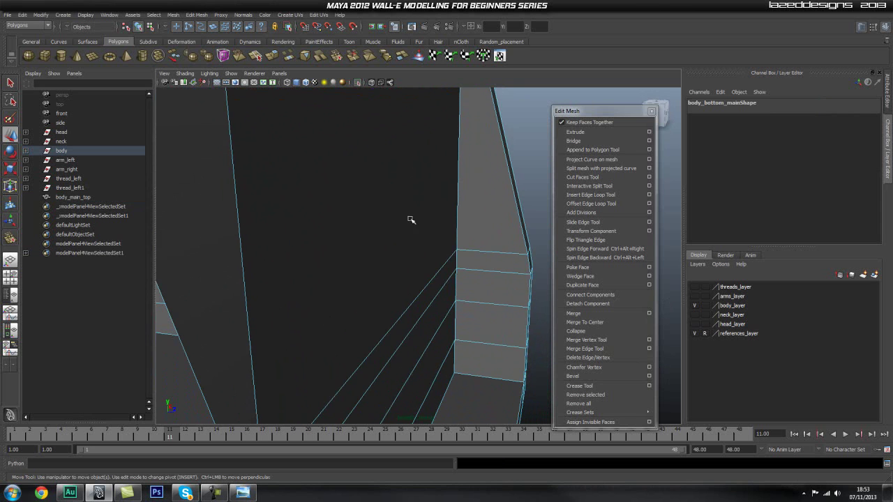
pyautogui.keyDown('alt'); pyautogui.moveTo(341, 258); pyautogui.dragTo(377, 279); pyautogui.keyUp('alt')
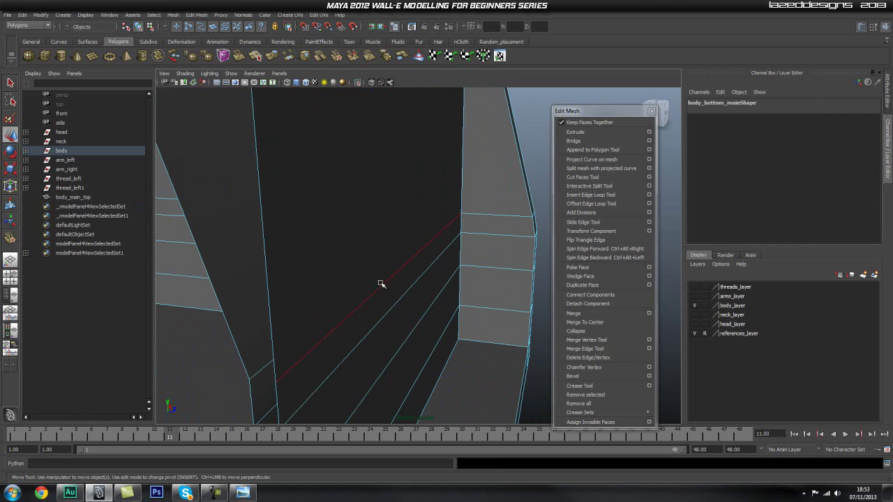
pyautogui.keyDown('shift'); pyautogui.click(403, 344); pyautogui.keyUp('shift')
pyautogui.keyDown('alt'); pyautogui.moveTo(461, 337); pyautogui.dragTo(367, 332, button='right'); pyautogui.keyUp('alt')
pyautogui.keyDown('alt'); pyautogui.moveTo(367, 332); pyautogui.dragTo(340, 332); pyautogui.keyUp('alt')
pyautogui.hotkey('ctrl', 'z')
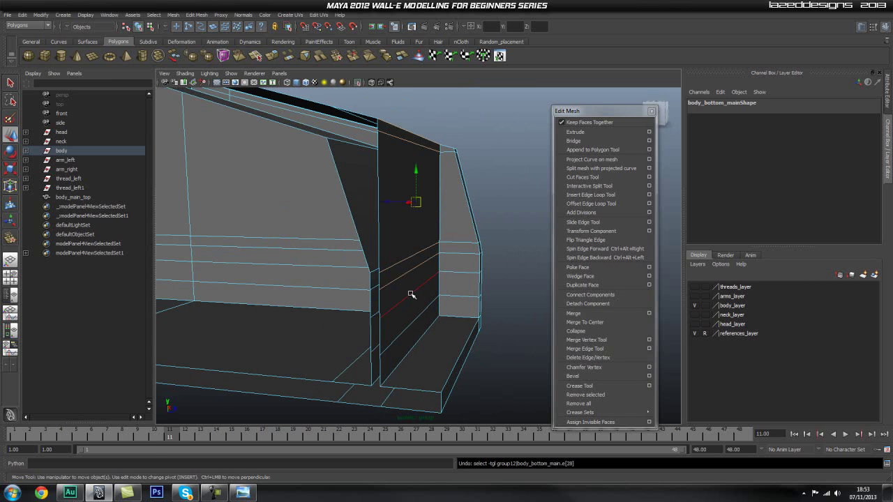
pyautogui.keyDown('alt'); pyautogui.moveTo(350, 192); pyautogui.dragTo(404, 385); pyautogui.keyUp('alt')
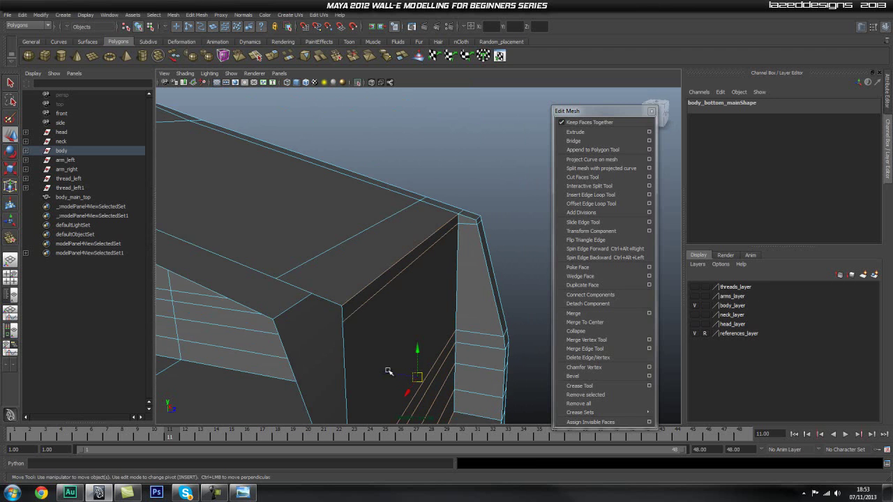
pyautogui.keyDown('alt'); pyautogui.moveTo(350, 263); pyautogui.dragTo(389, 268); pyautogui.keyUp('alt')
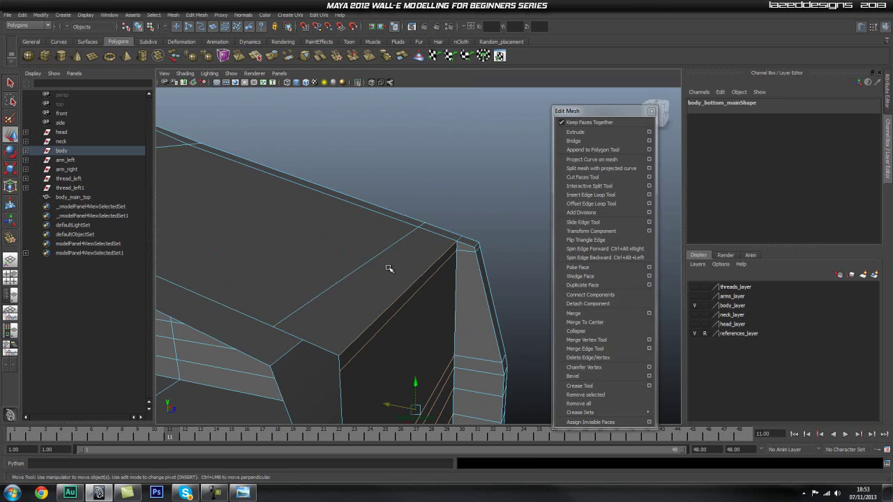
# Restore the whole body and wireframe display, and shift the selected inner wall edges sideways to align with the upper body's lower inner edge.
pyautogui.click(359, 83)
pyautogui.keyDown('alt'); pyautogui.moveTo(448, 314); pyautogui.dragTo(406, 282); pyautogui.keyUp('alt')
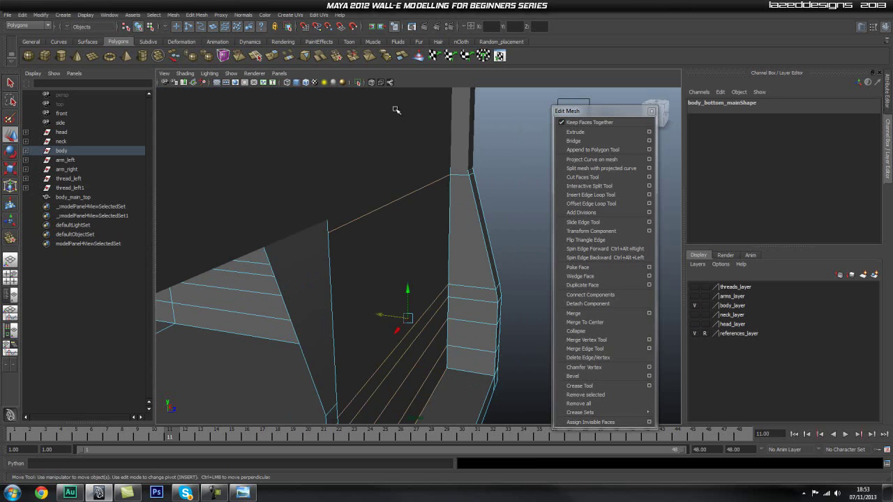
pyautogui.click(308, 86)
pyautogui.moveTo(328, 96)
pyautogui.keyDown('alt'); pyautogui.mouseDown()
pyautogui.moveTo(448, 205)
pyautogui.moveTo(407, 249)
pyautogui.moveTo(418, 237)
pyautogui.moveTo(381, 147)
pyautogui.mouseUp(); pyautogui.keyUp('alt')
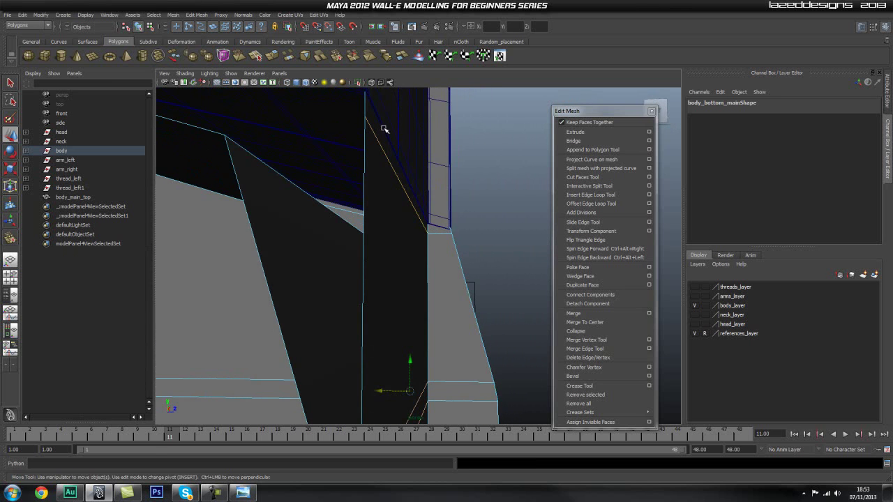
pyautogui.moveTo(396, 155); pyautogui.dragTo(399, 156, button='middle')
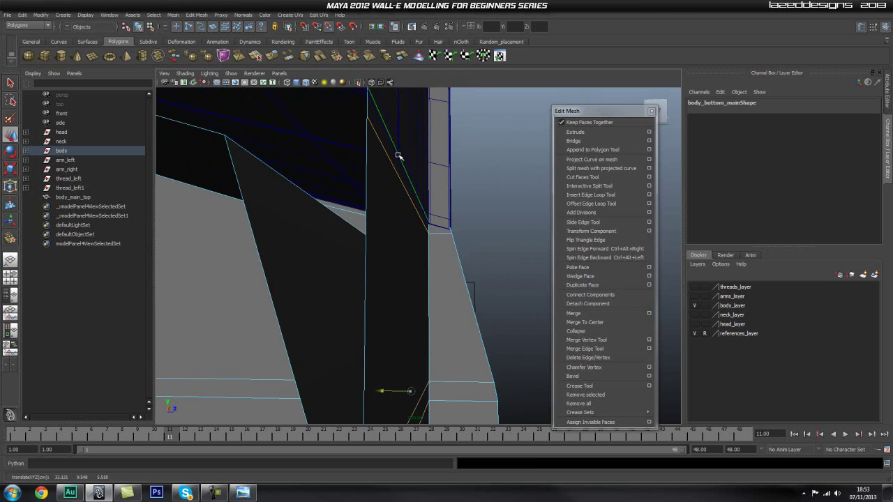
pyautogui.keyDown('alt'); pyautogui.moveTo(518, 205); pyautogui.dragTo(391, 233); pyautogui.keyUp('alt')
pyautogui.click(520, 220)
pyautogui.keyDown('alt'); pyautogui.moveTo(236, 270); pyautogui.dragTo(355, 271); pyautogui.keyUp('alt')
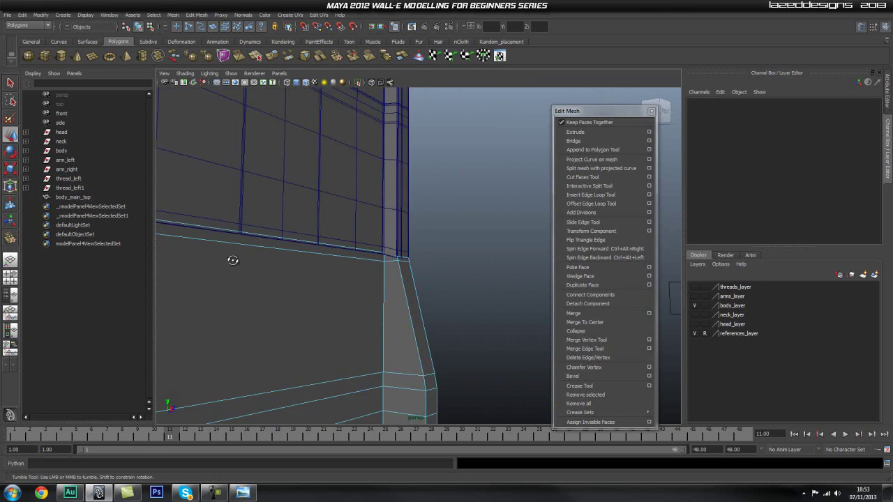
# Return to object mode and examine the overlap between the upper and lower body at the inner corner.
pyautogui.press('q')
pyautogui.moveTo(387, 281); pyautogui.dragTo(425, 262, button='right')
pyautogui.keyDown('alt'); pyautogui.moveTo(191, 242); pyautogui.dragTo(321, 268, button='right'); pyautogui.keyUp('alt')
pyautogui.keyDown('alt'); pyautogui.moveTo(335, 230); pyautogui.dragTo(351, 299, button='middle'); pyautogui.keyUp('alt')
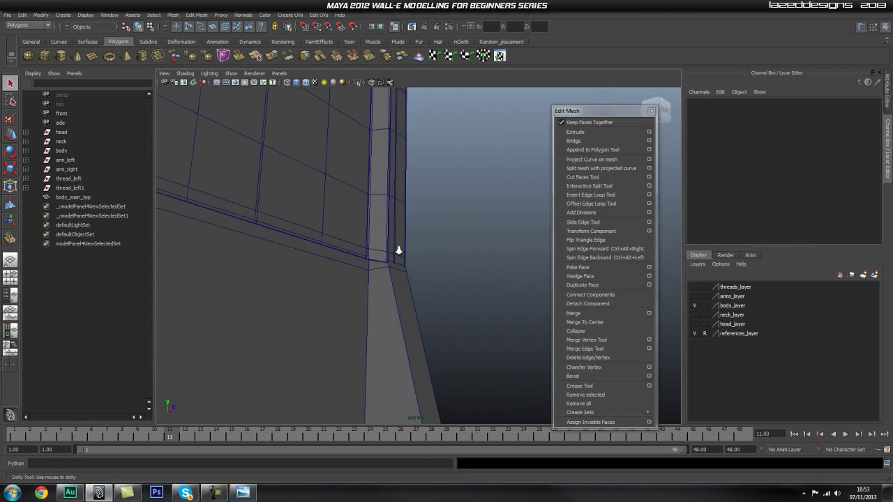
pyautogui.keyDown('alt'); pyautogui.moveTo(377, 293); pyautogui.dragTo(310, 260); pyautogui.keyUp('alt')
pyautogui.keyDown('alt'); pyautogui.moveTo(370, 314); pyautogui.dragTo(384, 234, button='middle'); pyautogui.keyUp('alt')
pyautogui.keyDown('alt'); pyautogui.moveTo(279, 279); pyautogui.dragTo(552, 304, button='right'); pyautogui.keyUp('alt')
pyautogui.keyDown('alt'); pyautogui.moveTo(348, 285); pyautogui.dragTo(374, 263, button='middle'); pyautogui.keyUp('alt')
pyautogui.click(373, 263)
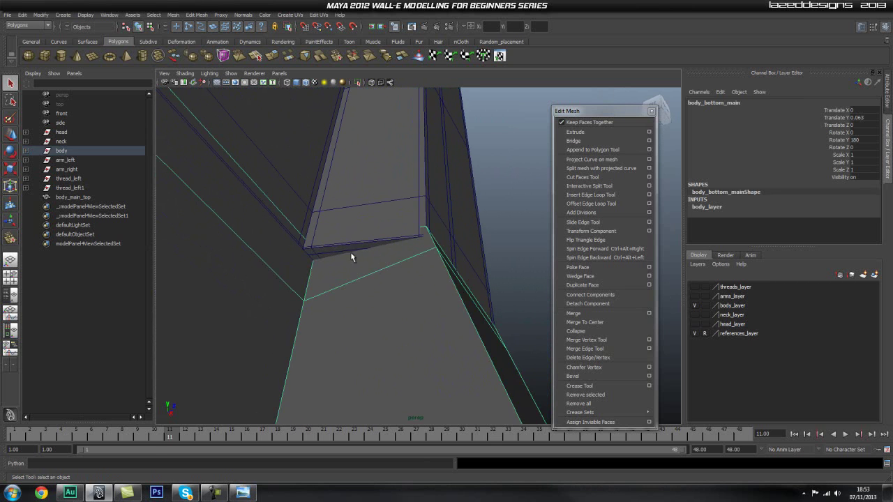
pyautogui.click(335, 241)
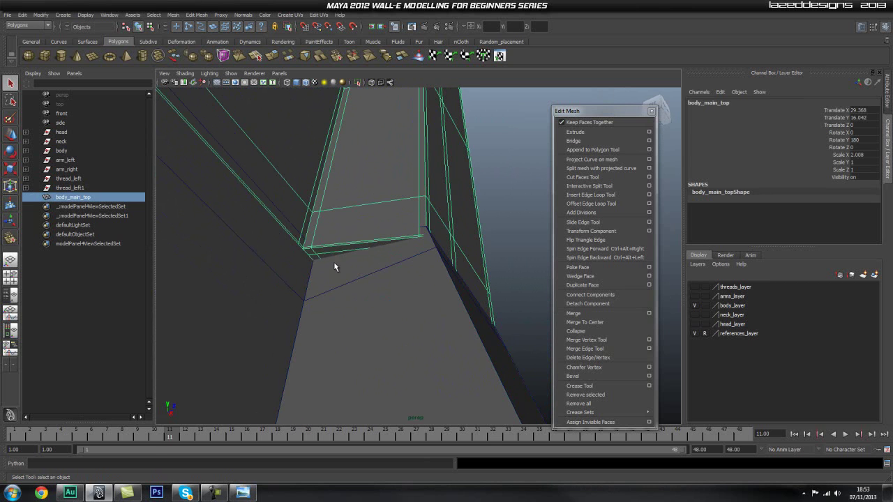
pyautogui.click(330, 267)
pyautogui.keyDown('alt'); pyautogui.moveTo(355, 275); pyautogui.dragTo(281, 77); pyautogui.keyUp('alt')
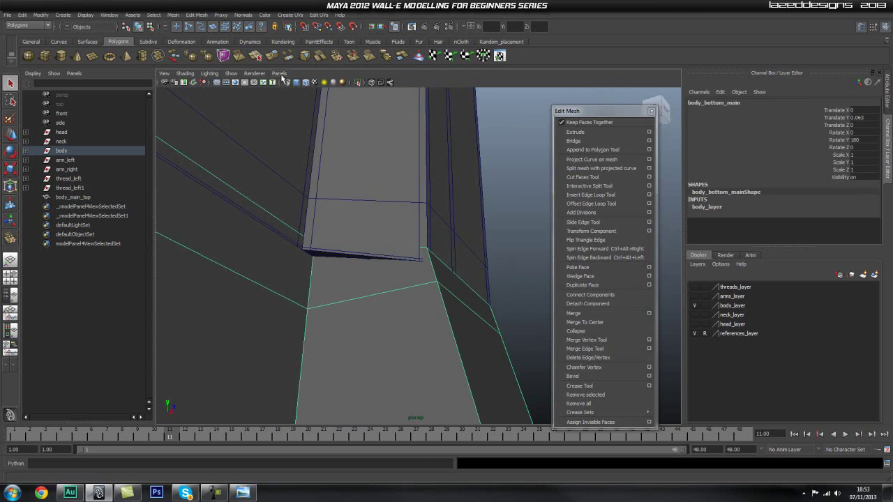
# Isolate the lower body and select the vertical edges along the corner where the inner wall meets the end wall.
pyautogui.click(359, 83)
pyautogui.keyDown('alt'); pyautogui.moveTo(369, 202); pyautogui.dragTo(347, 235); pyautogui.keyUp('alt')
pyautogui.keyDown('alt'); pyautogui.moveTo(396, 269); pyautogui.dragTo(370, 158, button='middle'); pyautogui.keyUp('alt')
pyautogui.moveTo(373, 285); pyautogui.dragTo(378, 198, button='right')
pyautogui.keyDown('alt'); pyautogui.moveTo(378, 197); pyautogui.dragTo(406, 306, button='middle'); pyautogui.keyUp('alt')
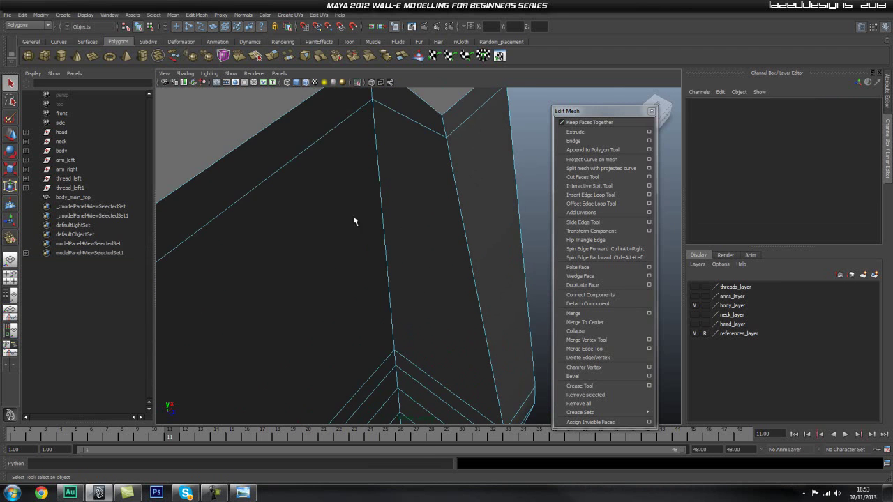
pyautogui.keyDown('alt'); pyautogui.moveTo(360, 145); pyautogui.dragTo(367, 200, button='middle'); pyautogui.keyUp('alt')
pyautogui.click(381, 149)
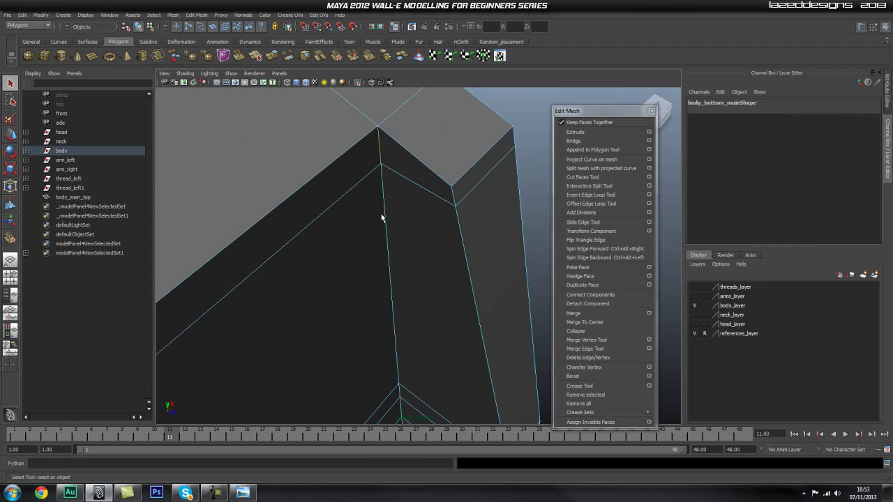
pyautogui.keyDown('alt'); pyautogui.moveTo(405, 381); pyautogui.dragTo(394, 154, button='middle'); pyautogui.keyUp('alt')
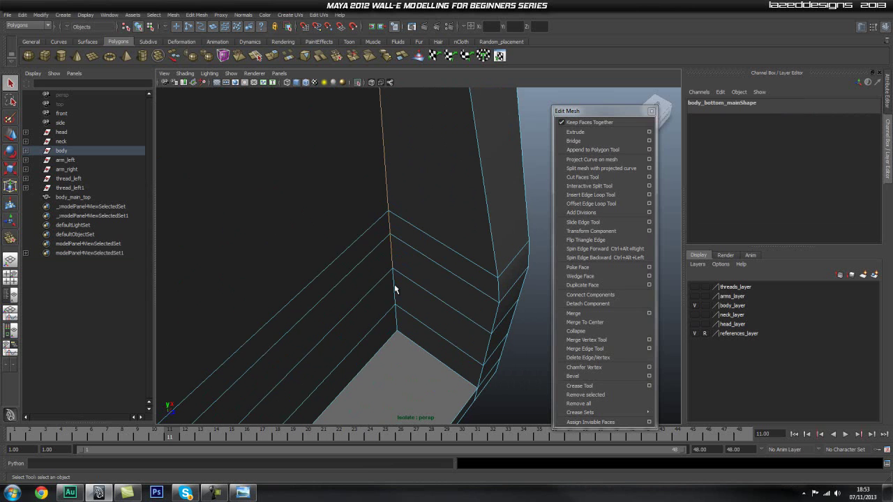
pyautogui.keyDown('alt'); pyautogui.moveTo(410, 229); pyautogui.dragTo(413, 288, button='middle'); pyautogui.keyUp('alt')
pyautogui.press('w')
pyautogui.keyDown('alt'); pyautogui.moveTo(419, 195); pyautogui.dragTo(438, 329, button='middle'); pyautogui.keyUp('alt')
pyautogui.scroll(-2, 432, 314)
pyautogui.keyDown('alt'); pyautogui.moveTo(385, 209); pyautogui.dragTo(377, 276, button='middle'); pyautogui.keyUp('alt')
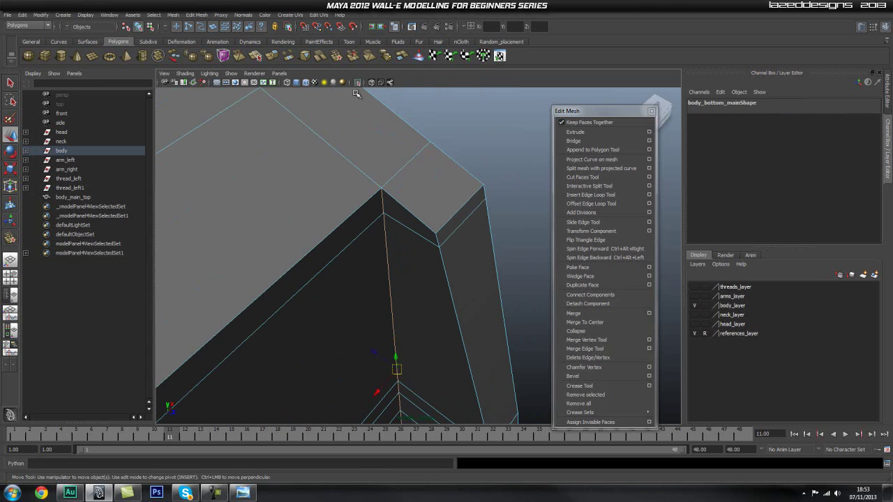
# Restore the whole body display, shift the selected corner edges sideways to align with the upper body's seam, and return to object mode.
pyautogui.click(357, 82)
pyautogui.keyDown('alt'); pyautogui.moveTo(393, 279); pyautogui.dragTo(389, 179); pyautogui.keyUp('alt')
pyautogui.keyDown('alt'); pyautogui.moveTo(389, 180); pyautogui.dragTo(392, 257, button='middle'); pyautogui.keyUp('alt')
pyautogui.keyDown('alt'); pyautogui.moveTo(392, 258); pyautogui.dragTo(316, 338); pyautogui.keyUp('alt')
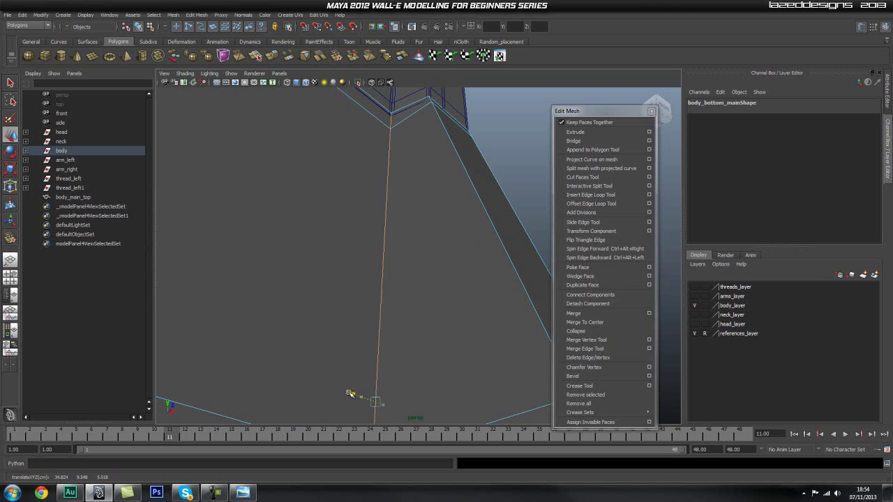
pyautogui.keyDown('alt'); pyautogui.moveTo(382, 253); pyautogui.dragTo(375, 324, button='middle'); pyautogui.keyUp('alt')
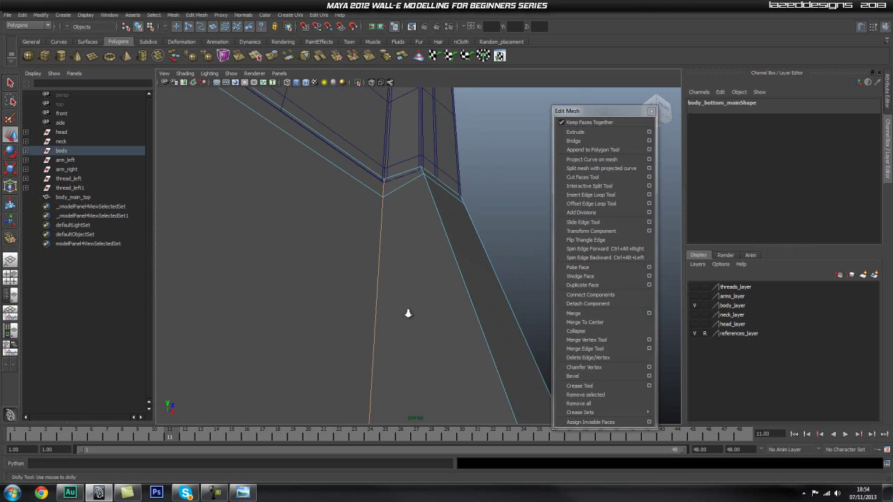
pyautogui.scroll(-4, 408, 313)
pyautogui.click(519, 252)
pyautogui.press('q')
pyautogui.moveTo(420, 277); pyautogui.dragTo(462, 262, button='right')
pyautogui.click(491, 233)
# Select the lower body mesh and isolate it in the viewport.
pyautogui.keyDown('alt'); pyautogui.moveTo(491, 238); pyautogui.dragTo(393, 302); pyautogui.keyUp('alt')
pyautogui.keyDown('alt'); pyautogui.moveTo(478, 225); pyautogui.dragTo(319, 284); pyautogui.keyUp('alt')
pyautogui.keyDown('alt'); pyautogui.moveTo(318, 284); pyautogui.dragTo(341, 341, button='right'); pyautogui.keyUp('alt')
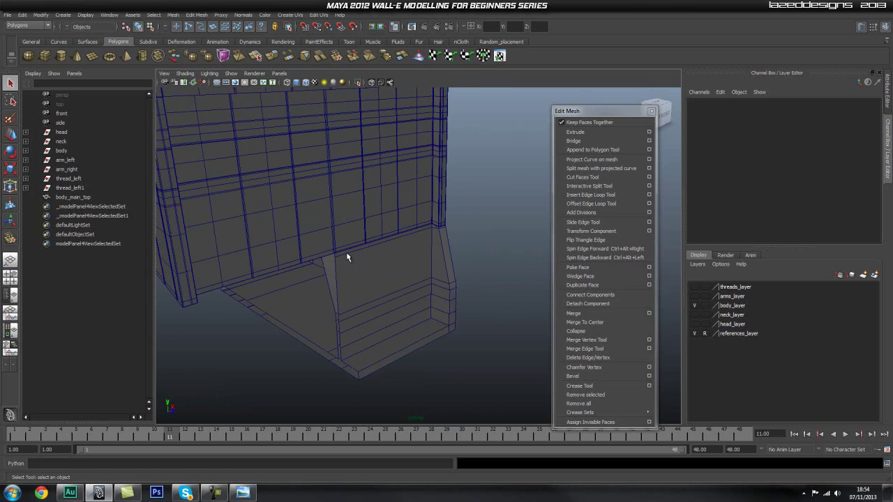
pyautogui.click(357, 82)
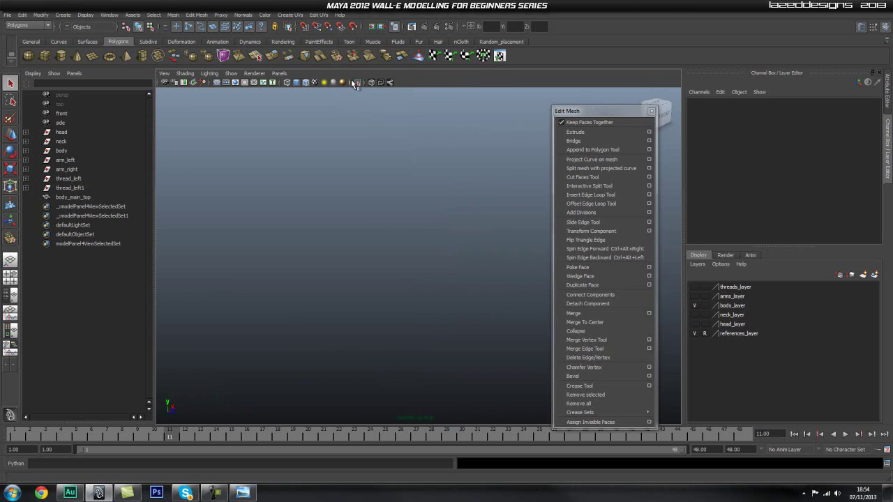
pyautogui.click(356, 83)
pyautogui.moveTo(362, 285); pyautogui.dragTo(323, 231, button='right')
pyautogui.click(387, 272)
pyautogui.click(357, 83)
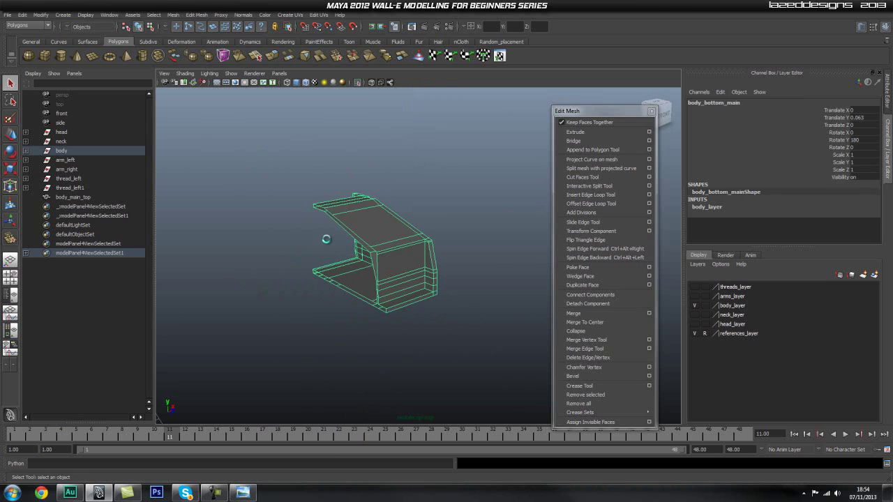
# Examine the isolated lower body's inner walls, rim and corner topology from several sides.
pyautogui.keyDown('alt'); pyautogui.moveTo(381, 298); pyautogui.dragTo(617, 284, button='right'); pyautogui.keyUp('alt')
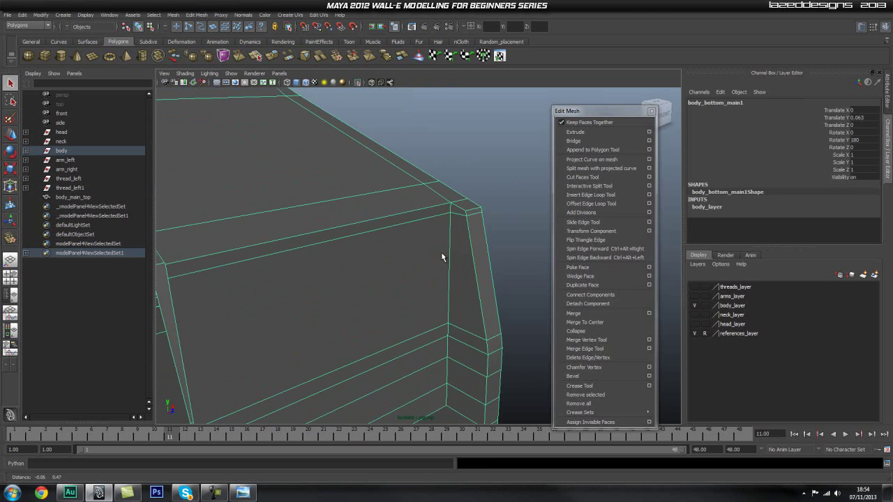
pyautogui.keyDown('alt'); pyautogui.moveTo(393, 371); pyautogui.dragTo(428, 274, button='middle'); pyautogui.keyUp('alt')
pyautogui.keyDown('alt'); pyautogui.moveTo(428, 274); pyautogui.dragTo(293, 278, button='right'); pyautogui.keyUp('alt')
pyautogui.keyDown('alt'); pyautogui.moveTo(293, 278); pyautogui.dragTo(316, 228); pyautogui.keyUp('alt')
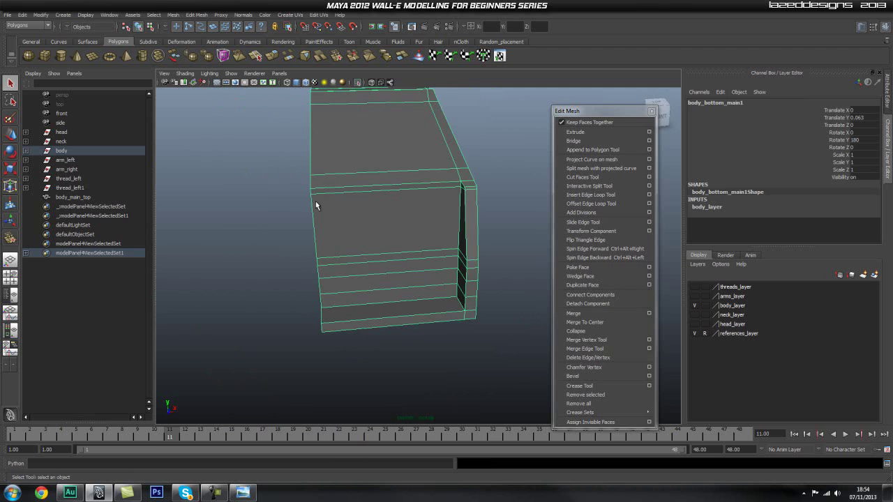
pyautogui.keyDown('alt'); pyautogui.moveTo(315, 195); pyautogui.dragTo(375, 256); pyautogui.keyUp('alt')
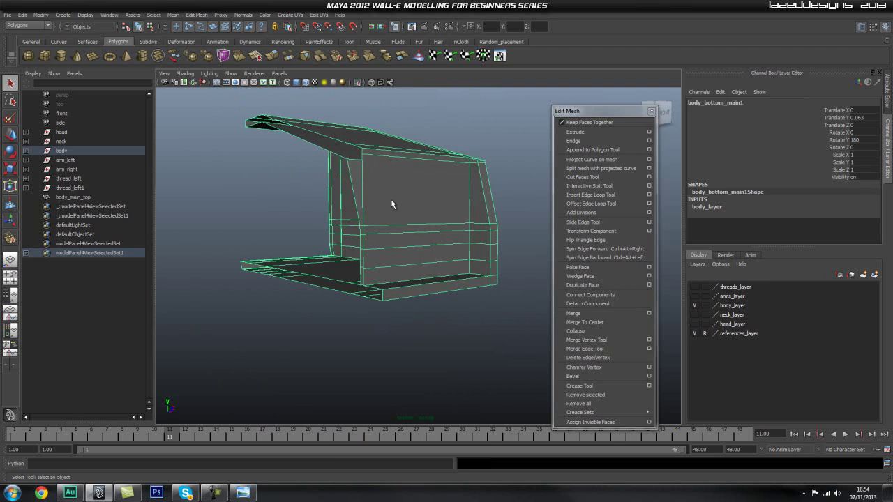
pyautogui.keyDown('alt'); pyautogui.moveTo(375, 255); pyautogui.dragTo(411, 216, button='right'); pyautogui.keyUp('alt')
pyautogui.keyDown('alt'); pyautogui.moveTo(411, 215); pyautogui.dragTo(221, 239); pyautogui.keyUp('alt')
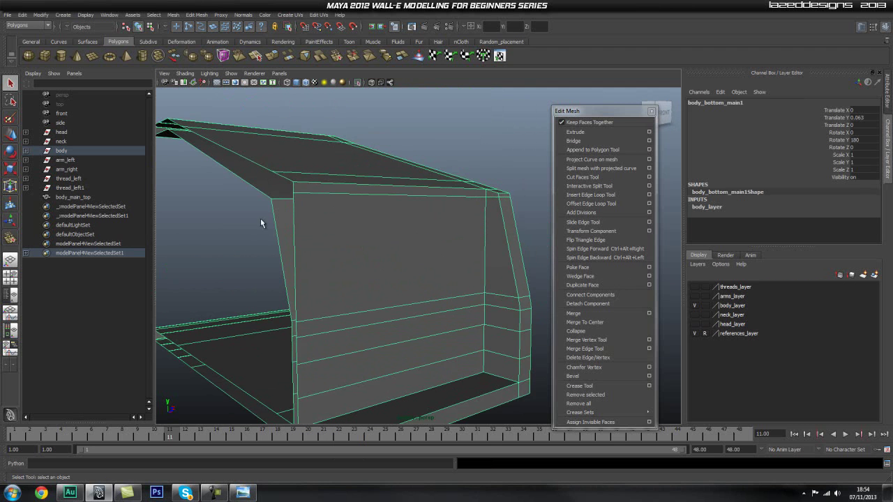
pyautogui.keyDown('alt'); pyautogui.moveTo(411, 251); pyautogui.dragTo(341, 267, button='right'); pyautogui.keyUp('alt')
pyautogui.keyDown('alt'); pyautogui.moveTo(341, 267); pyautogui.dragTo(284, 285); pyautogui.keyUp('alt')
pyautogui.keyDown('alt'); pyautogui.moveTo(399, 268); pyautogui.dragTo(308, 292, button='middle'); pyautogui.keyUp('alt')
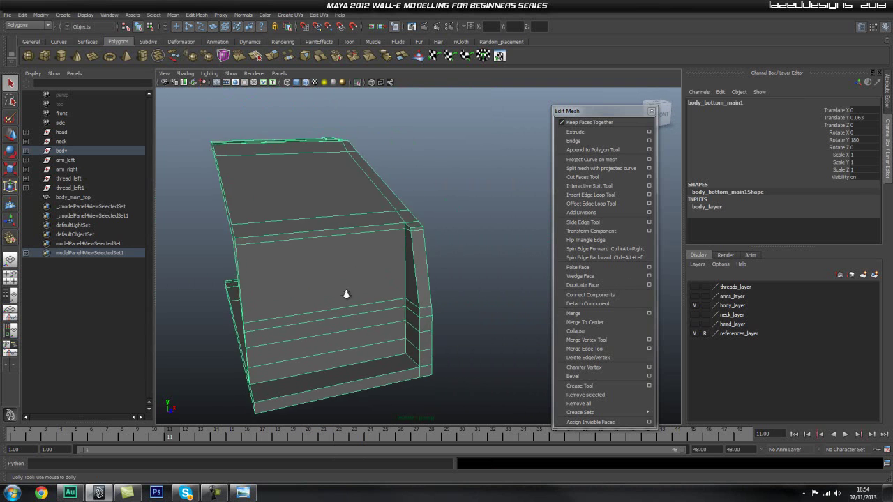
pyautogui.keyDown('alt'); pyautogui.moveTo(307, 296); pyautogui.dragTo(389, 269, button='right'); pyautogui.keyUp('alt')
pyautogui.keyDown('alt'); pyautogui.moveTo(389, 270); pyautogui.dragTo(321, 272); pyautogui.keyUp('alt')
pyautogui.keyDown('alt'); pyautogui.moveTo(389, 275); pyautogui.dragTo(346, 167, button='middle'); pyautogui.keyUp('alt')
pyautogui.keyDown('alt'); pyautogui.moveTo(346, 169); pyautogui.dragTo(263, 241); pyautogui.keyUp('alt')
pyautogui.keyDown('alt'); pyautogui.moveTo(263, 241); pyautogui.dragTo(342, 275, button='right'); pyautogui.keyUp('alt')
pyautogui.keyDown('alt'); pyautogui.moveTo(381, 301); pyautogui.dragTo(411, 314, button='middle'); pyautogui.keyUp('alt')
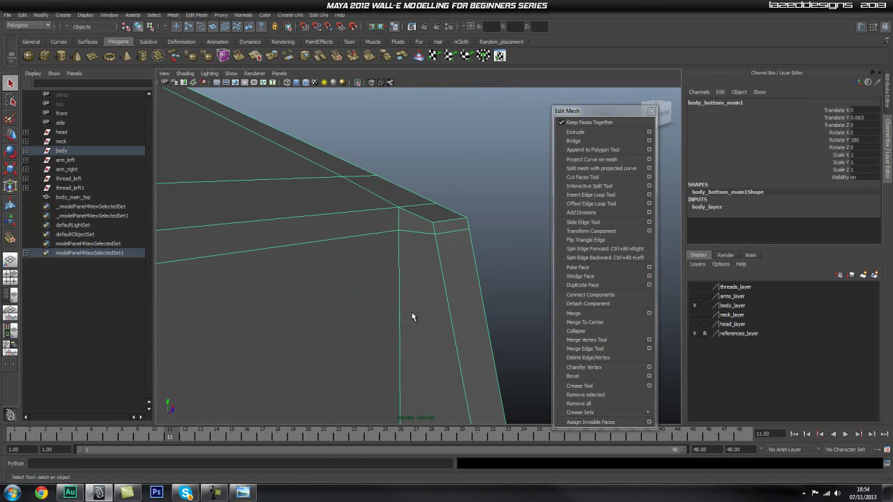
# Insert an edge loop into body_bottom_main just beneath the lower body's upper rim.
pyautogui.click(73, 197)
pyautogui.click(324, 249)
pyautogui.moveTo(326, 270); pyautogui.dragTo(369, 261, button='right')
pyautogui.click(321, 264)
pyautogui.keyDown('alt'); pyautogui.moveTo(398, 221); pyautogui.dragTo(361, 223, button='middle'); pyautogui.keyUp('alt')
pyautogui.keyDown('alt'); pyautogui.moveTo(360, 223); pyautogui.dragTo(469, 247); pyautogui.keyUp('alt')
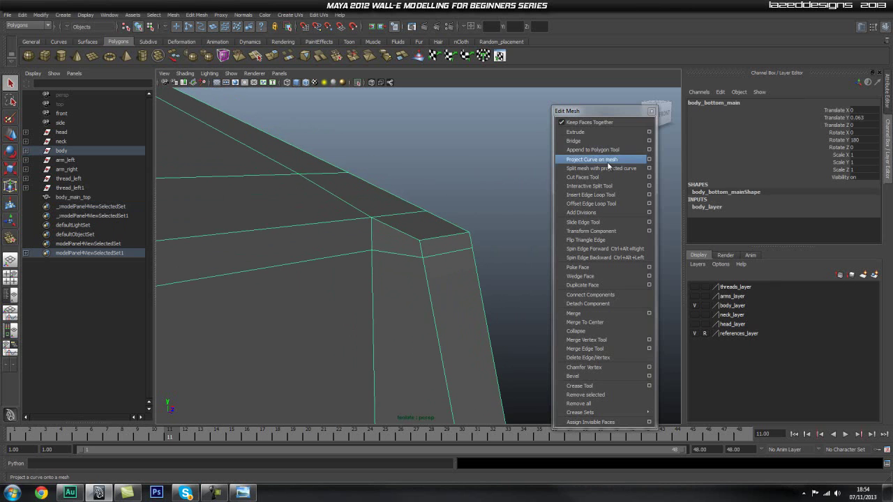
pyautogui.click(598, 195)
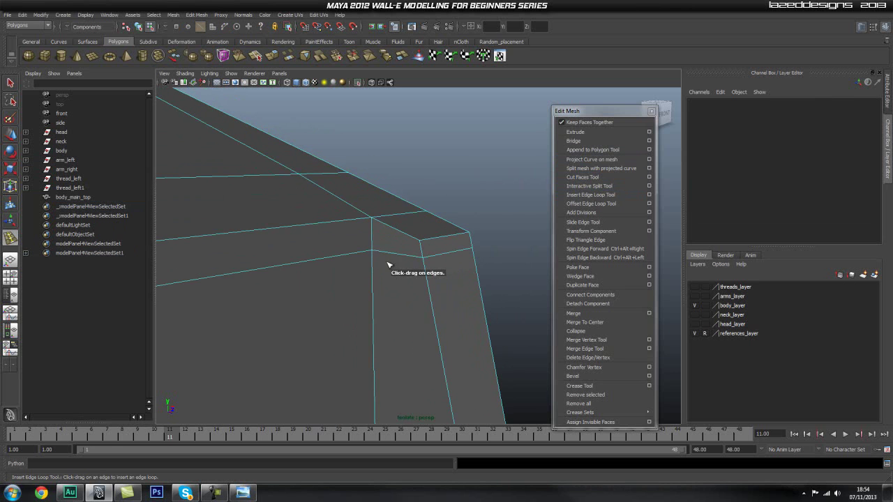
pyautogui.click(421, 250)
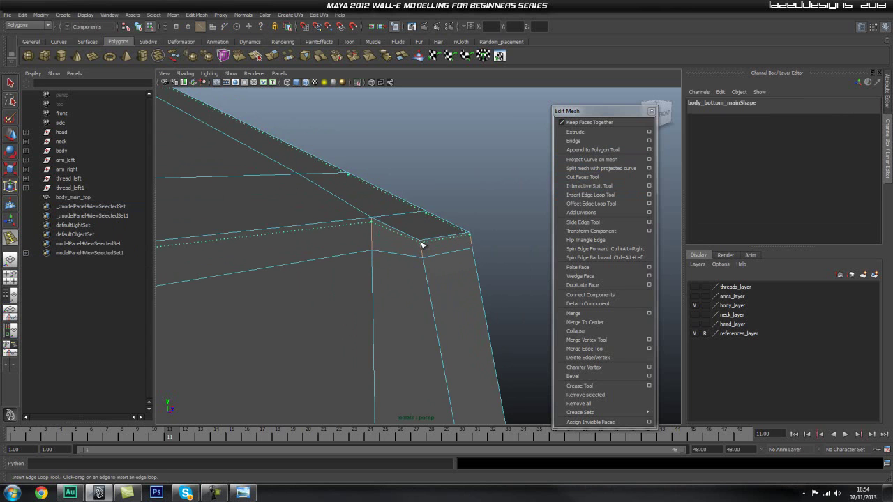
pyautogui.moveTo(421, 242); pyautogui.dragTo(421, 242)
pyautogui.keyDown('alt'); pyautogui.moveTo(428, 310); pyautogui.dragTo(427, 280); pyautogui.keyUp('alt')
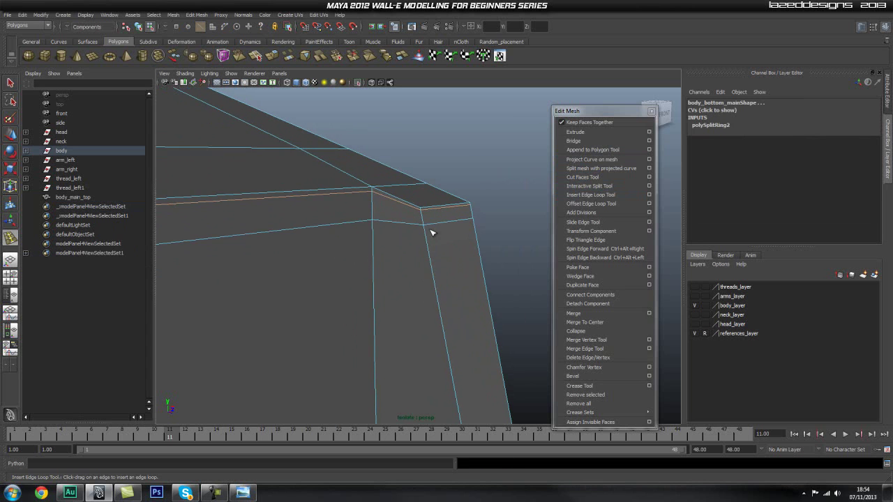
pyautogui.keyDown('alt'); pyautogui.moveTo(428, 248); pyautogui.dragTo(371, 266); pyautogui.keyUp('alt')
pyautogui.keyDown('alt'); pyautogui.moveTo(371, 267); pyautogui.dragTo(405, 268, button='right'); pyautogui.keyUp('alt')
pyautogui.moveTo(405, 267)
pyautogui.keyDown('alt'); pyautogui.mouseDown()
pyautogui.moveTo(421, 263)
pyautogui.moveTo(392, 269)
pyautogui.mouseUp(); pyautogui.keyUp('alt')
# Check the new loop's vertices at the inner corner in vertex mode and return to object mode.
pyautogui.moveTo(273, 261); pyautogui.dragTo(300, 239, button='right')
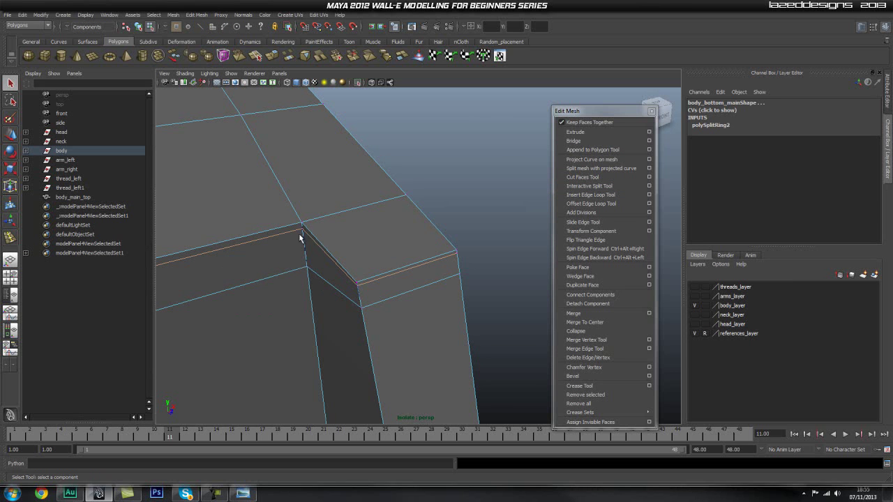
pyautogui.keyDown('alt'); pyautogui.moveTo(335, 255); pyautogui.dragTo(328, 258); pyautogui.keyUp('alt')
pyautogui.press('w')
pyautogui.moveTo(250, 238); pyautogui.dragTo(470, 278)
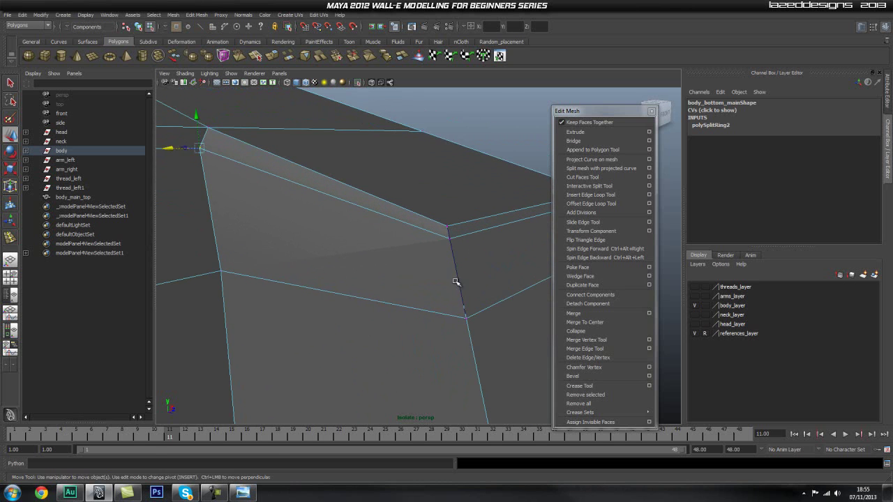
pyautogui.scroll(-10, 363, 244)
pyautogui.press('q')
pyautogui.press('F8')
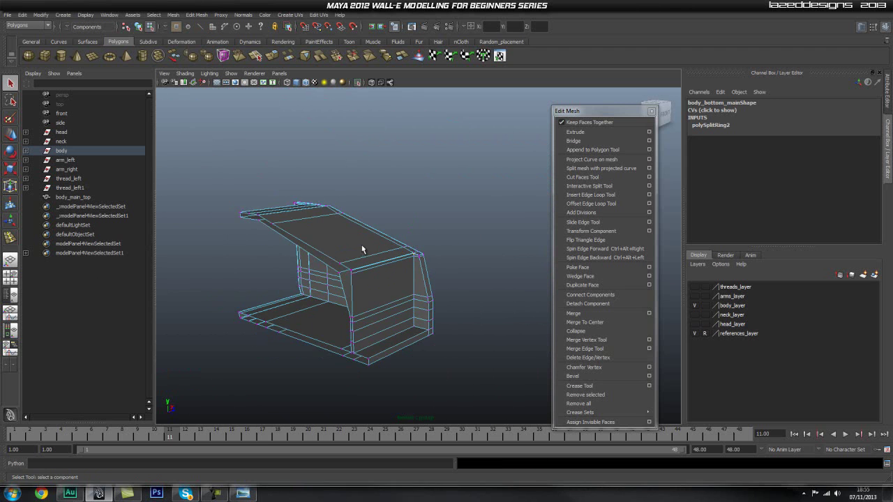
# Run a mesh Cleanup on the lower body that selects faces with more than 4 sides.
pyautogui.click(173, 16)
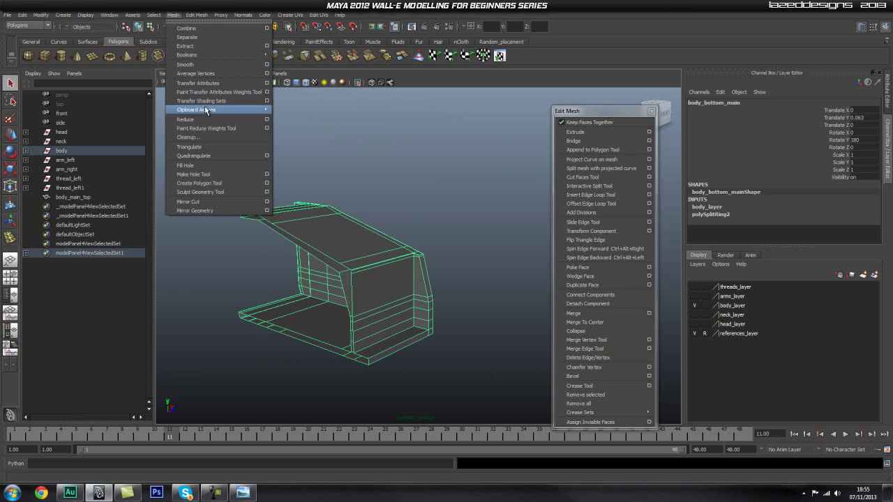
pyautogui.click(199, 136)
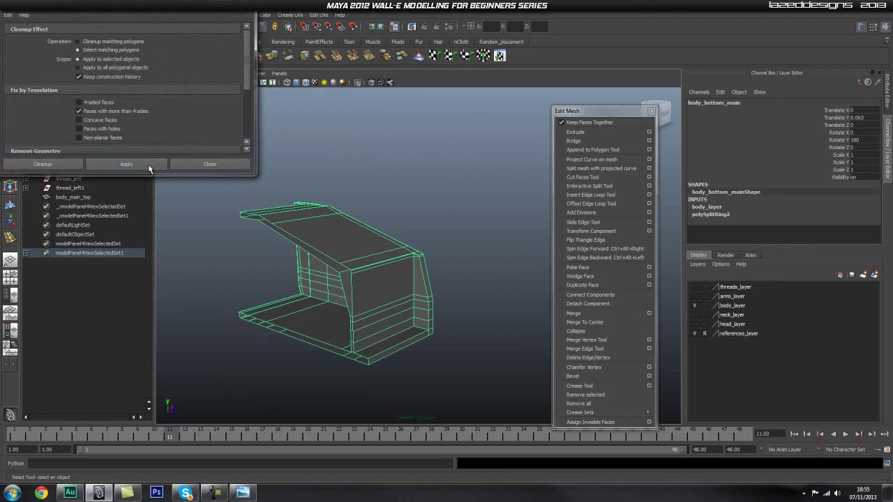
pyautogui.click(67, 165)
# Try to insert an edge loop along the rim's inner corner on body_bottom_main1.
pyautogui.keyDown('alt'); pyautogui.moveTo(228, 274); pyautogui.dragTo(788, 331, button='right'); pyautogui.keyUp('alt')
pyautogui.keyDown('alt'); pyautogui.moveTo(436, 305); pyautogui.dragTo(272, 299); pyautogui.keyUp('alt')
pyautogui.click(599, 196)
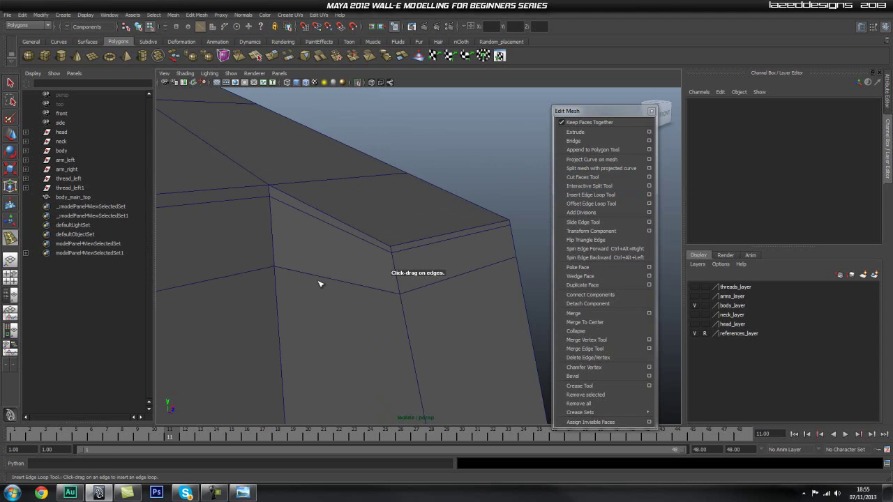
pyautogui.click(395, 248)
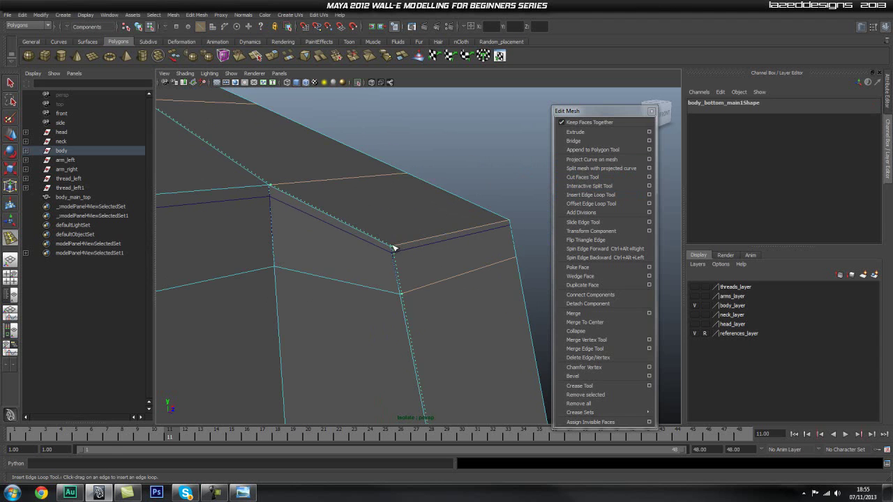
pyautogui.moveTo(396, 247); pyautogui.dragTo(395, 248)
pyautogui.keyDown('alt'); pyautogui.moveTo(396, 249); pyautogui.dragTo(160, 297, button='right'); pyautogui.keyUp('alt')
pyautogui.press('q')
# Expand the body group and group12, and delete the duplicate mesh body_bottom_main1.
pyautogui.click(25, 150)
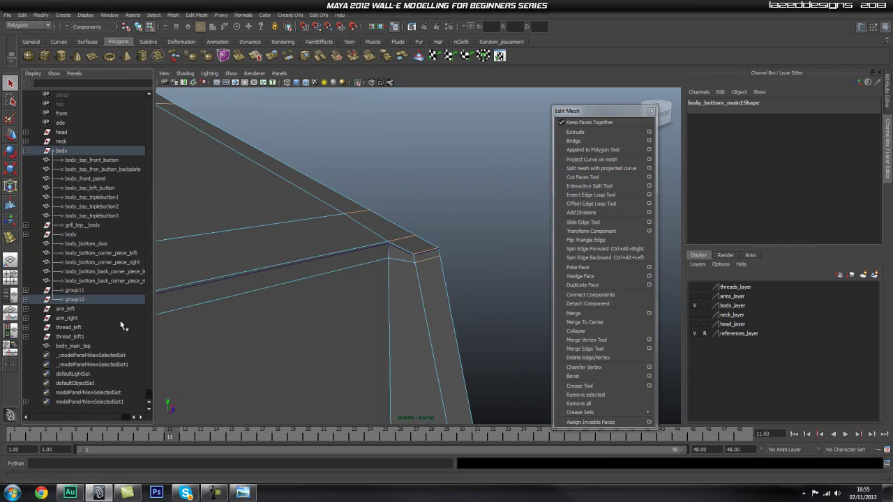
pyautogui.click(78, 290)
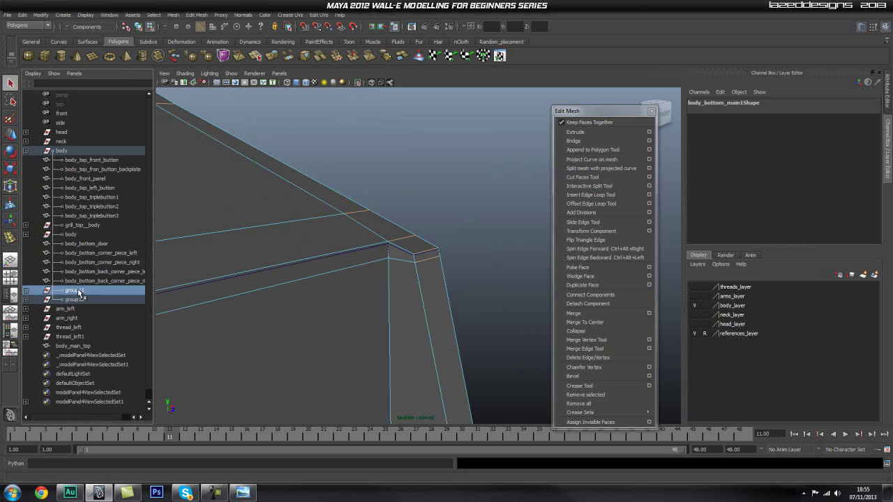
pyautogui.click(25, 299)
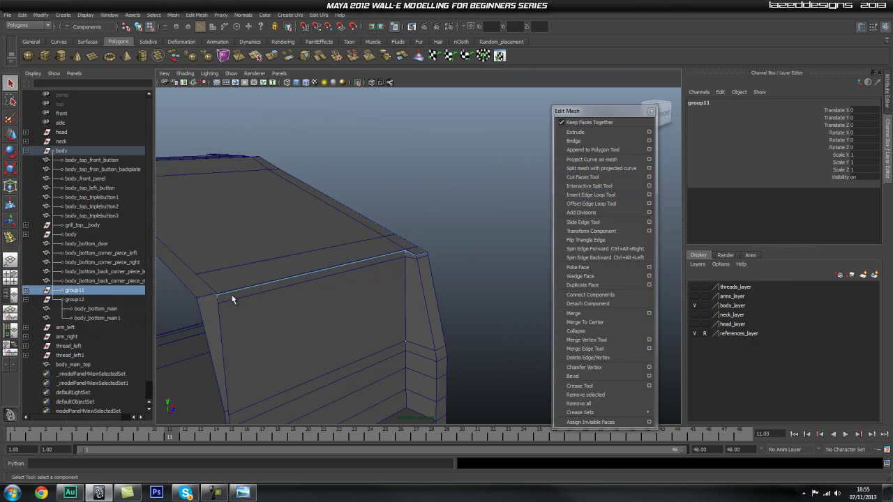
pyautogui.click(88, 309)
pyautogui.press('Delete')
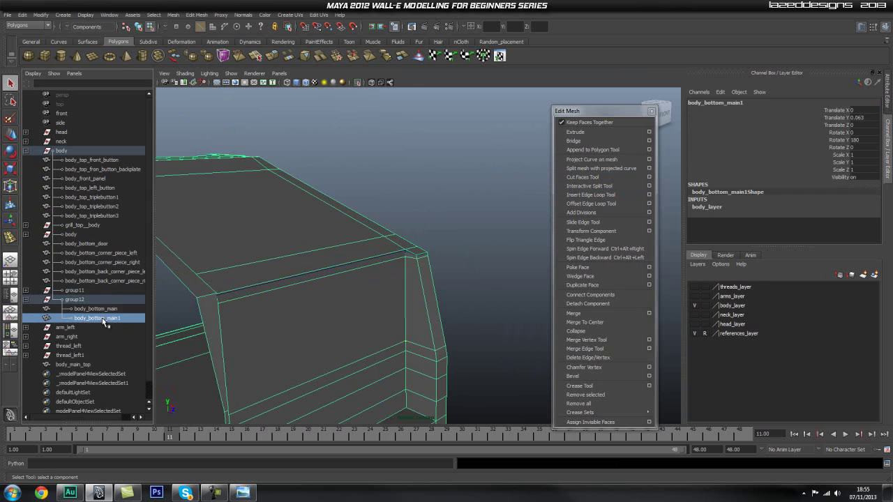
# Insert three edge loops into body_bottom_main, tight against the inner wall's corner edges at the upper rim.
pyautogui.keyDown('alt'); pyautogui.moveTo(251, 260); pyautogui.dragTo(506, 274, button='right'); pyautogui.keyUp('alt')
pyautogui.keyDown('alt'); pyautogui.moveTo(506, 274); pyautogui.dragTo(345, 258); pyautogui.keyUp('alt')
pyautogui.click(346, 258)
pyautogui.keyDown('alt'); pyautogui.moveTo(413, 252); pyautogui.dragTo(423, 268); pyautogui.keyUp('alt')
pyautogui.keyDown('alt'); pyautogui.moveTo(423, 268); pyautogui.dragTo(390, 281, button='middle'); pyautogui.keyUp('alt')
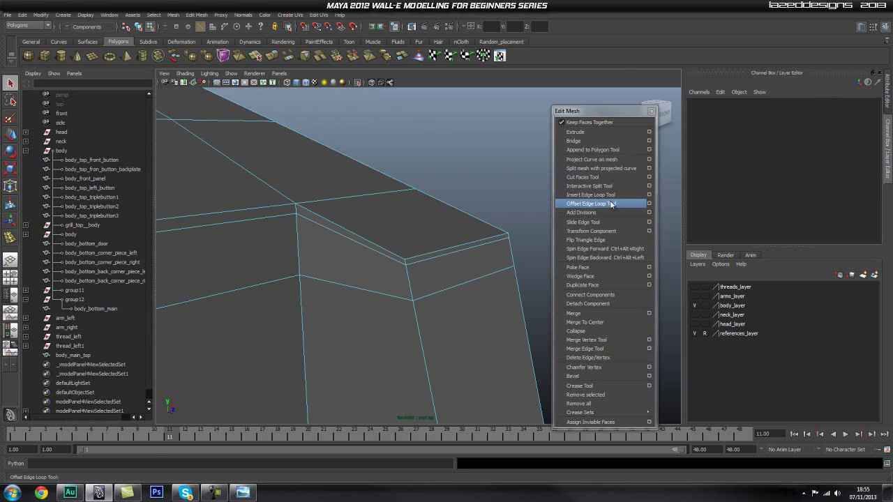
pyautogui.click(607, 194)
pyautogui.moveTo(282, 219); pyautogui.dragTo(302, 224)
pyautogui.keyDown('alt'); pyautogui.moveTo(422, 299); pyautogui.dragTo(334, 280); pyautogui.keyUp('alt')
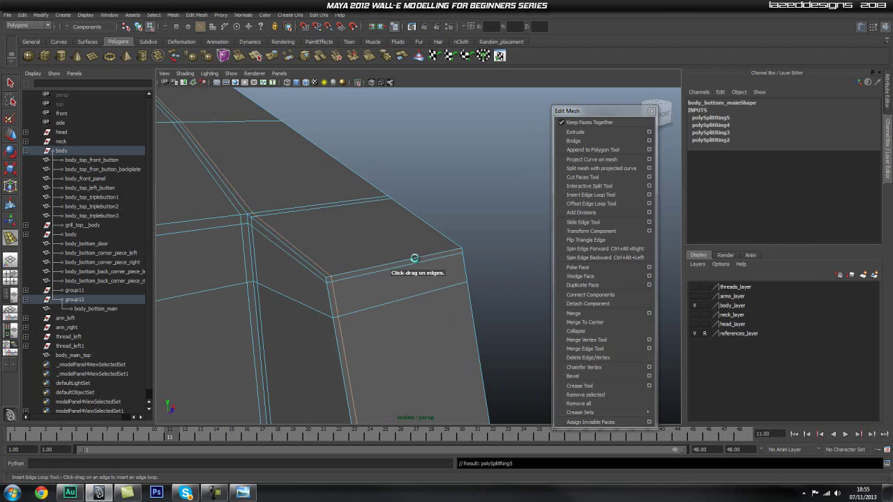
# Insert supporting edge loops close to the lower body's outer rim edge and along the corner edge of the side opening.
pyautogui.click(461, 253)
pyautogui.keyDown('alt'); pyautogui.moveTo(450, 233); pyautogui.dragTo(292, 283); pyautogui.keyUp('alt')
pyautogui.keyDown('alt'); pyautogui.moveTo(313, 275); pyautogui.dragTo(369, 257, button='middle'); pyautogui.keyUp('alt')
pyautogui.keyDown('alt'); pyautogui.moveTo(369, 257); pyautogui.dragTo(395, 259); pyautogui.keyUp('alt')
pyautogui.keyDown('alt'); pyautogui.moveTo(395, 259); pyautogui.dragTo(323, 229, button='right'); pyautogui.keyUp('alt')
pyautogui.keyDown('alt'); pyautogui.moveTo(322, 229); pyautogui.dragTo(336, 238, button='middle'); pyautogui.keyUp('alt')
pyautogui.keyDown('alt'); pyautogui.moveTo(335, 238); pyautogui.dragTo(375, 259); pyautogui.keyUp('alt')
pyautogui.keyDown('alt'); pyautogui.moveTo(375, 259); pyautogui.dragTo(478, 287, button='right'); pyautogui.keyUp('alt')
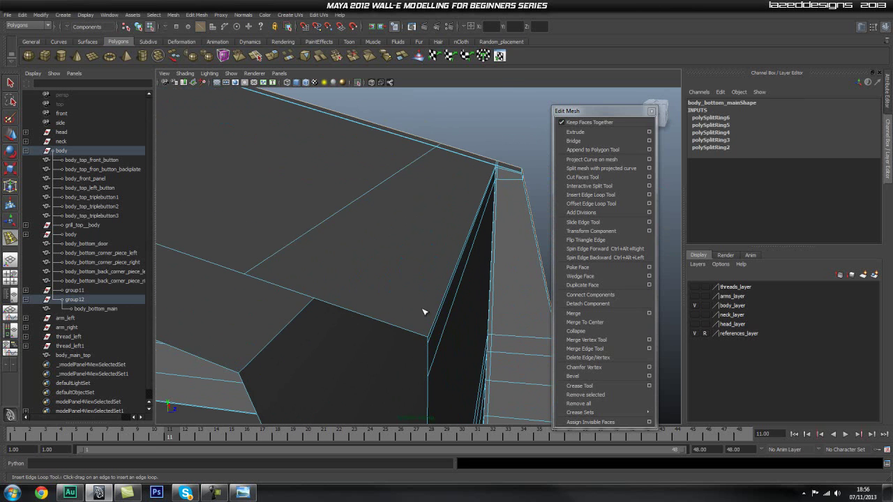
pyautogui.click(421, 335)
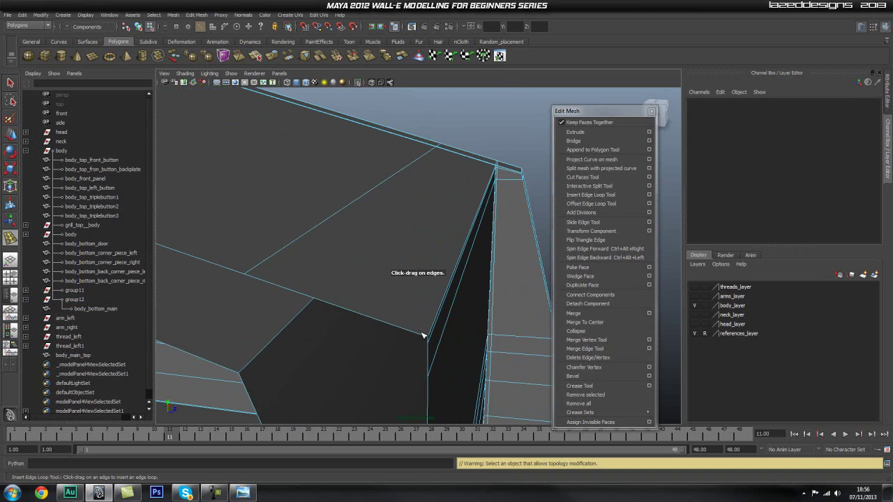
pyautogui.click(421, 335)
pyautogui.moveTo(427, 337); pyautogui.dragTo(412, 271)
# Insert an edge loop across the lower body's vertical wall edges, tight against the corner edge bordering the dark inner face.
pyautogui.keyDown('alt'); pyautogui.moveTo(412, 271); pyautogui.dragTo(398, 287, button='right'); pyautogui.keyUp('alt')
pyautogui.keyDown('alt'); pyautogui.moveTo(398, 286); pyautogui.dragTo(439, 337); pyautogui.keyUp('alt')
pyautogui.keyDown('alt'); pyautogui.moveTo(439, 337); pyautogui.dragTo(359, 258, button='middle'); pyautogui.keyUp('alt')
pyautogui.keyDown('alt'); pyautogui.moveTo(358, 257); pyautogui.dragTo(454, 257); pyautogui.keyUp('alt')
pyautogui.keyDown('alt'); pyautogui.moveTo(312, 255); pyautogui.dragTo(297, 254); pyautogui.keyUp('alt')
pyautogui.keyDown('alt'); pyautogui.moveTo(297, 254); pyautogui.dragTo(376, 253, button='right'); pyautogui.keyUp('alt')
pyautogui.keyDown('alt'); pyautogui.moveTo(377, 253); pyautogui.dragTo(219, 272); pyautogui.keyUp('alt')
pyautogui.keyDown('alt'); pyautogui.moveTo(219, 272); pyautogui.dragTo(414, 242, button='right'); pyautogui.keyUp('alt')
pyautogui.keyDown('alt'); pyautogui.moveTo(415, 242); pyautogui.dragTo(367, 296, button='middle'); pyautogui.keyUp('alt')
pyautogui.keyDown('alt'); pyautogui.moveTo(367, 296); pyautogui.dragTo(339, 272); pyautogui.keyUp('alt')
pyautogui.keyDown('alt'); pyautogui.moveTo(339, 273); pyautogui.dragTo(422, 272, button='right'); pyautogui.keyUp('alt')
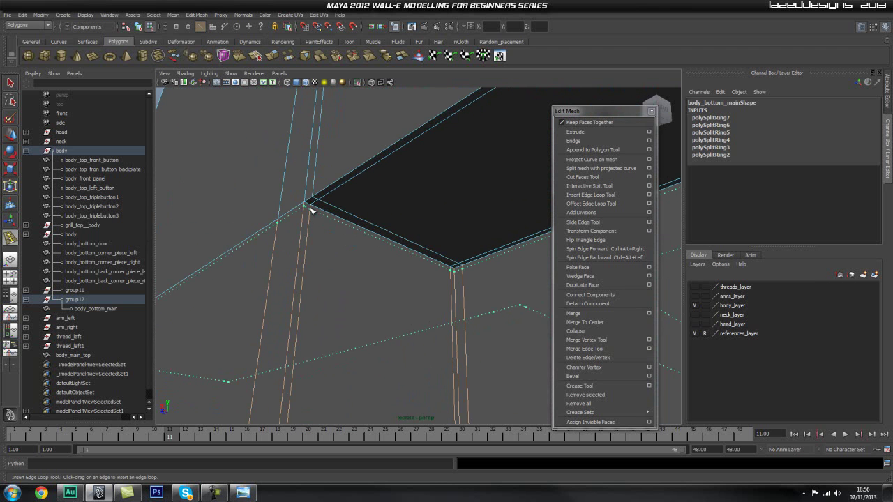
# Insert an edge loop around the vertical walls just above the recess's lower inner corner.
pyautogui.keyDown('alt'); pyautogui.moveTo(309, 210); pyautogui.dragTo(404, 225); pyautogui.keyUp('alt')
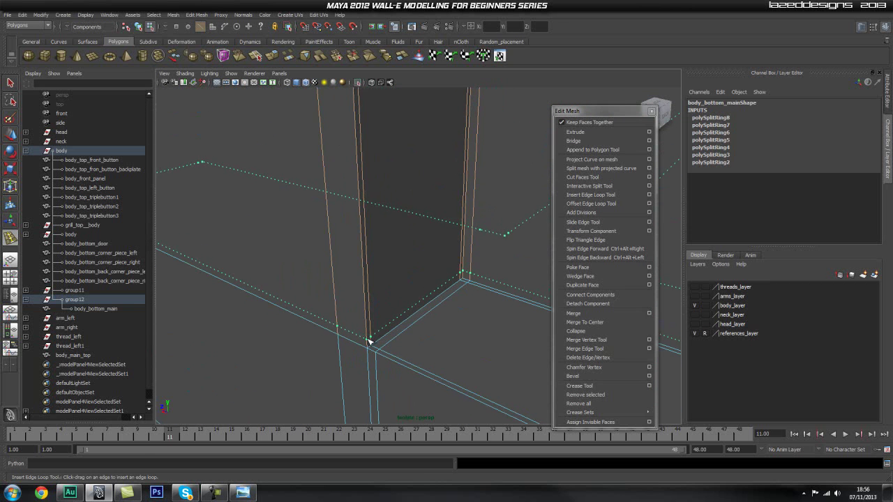
pyautogui.keyDown('alt'); pyautogui.moveTo(461, 328); pyautogui.dragTo(377, 305); pyautogui.keyUp('alt')
pyautogui.keyDown('alt'); pyautogui.moveTo(377, 305); pyautogui.dragTo(236, 304, button='right'); pyautogui.keyUp('alt')
pyautogui.keyDown('alt'); pyautogui.moveTo(237, 303); pyautogui.dragTo(419, 280); pyautogui.keyUp('alt')
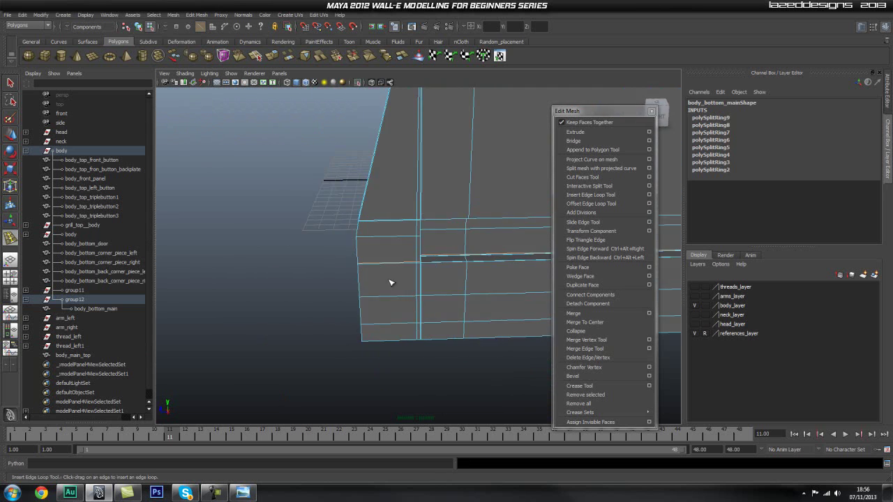
pyautogui.keyDown('alt'); pyautogui.moveTo(419, 280); pyautogui.dragTo(412, 286, button='right'); pyautogui.keyUp('alt')
pyautogui.keyDown('alt'); pyautogui.moveTo(412, 286); pyautogui.dragTo(419, 307); pyautogui.keyUp('alt')
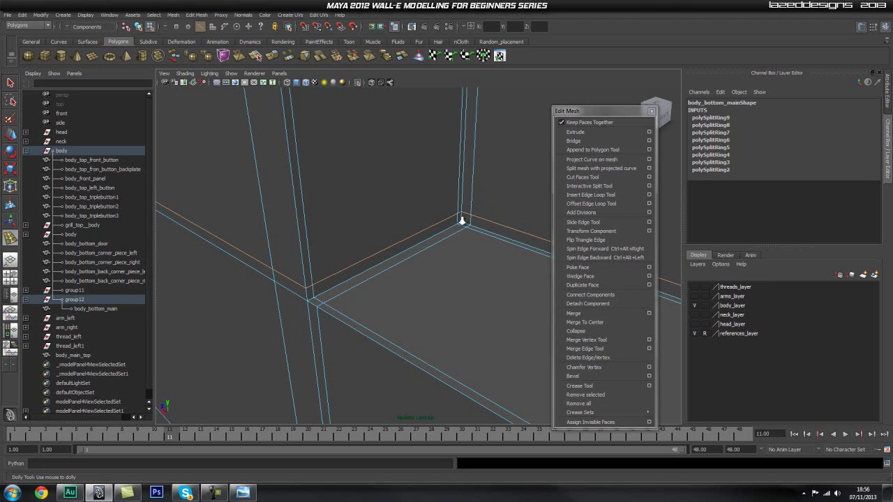
# Examine the edge loops around the recess's lower corners and the adjoining side walls.
pyautogui.scroll(-5, 472, 221)
pyautogui.keyDown('alt'); pyautogui.moveTo(439, 225); pyautogui.dragTo(414, 247); pyautogui.keyUp('alt')
pyautogui.keyDown('alt'); pyautogui.moveTo(414, 247); pyautogui.dragTo(341, 235, button='right'); pyautogui.keyUp('alt')
pyautogui.keyDown('alt'); pyautogui.moveTo(427, 133); pyautogui.dragTo(433, 339, button='middle'); pyautogui.keyUp('alt')
pyautogui.keyDown('alt'); pyautogui.moveTo(434, 216); pyautogui.dragTo(388, 306, button='middle'); pyautogui.keyUp('alt')
pyautogui.keyDown('alt'); pyautogui.moveTo(388, 306); pyautogui.dragTo(421, 214); pyautogui.keyUp('alt')
pyautogui.keyDown('alt'); pyautogui.moveTo(423, 279); pyautogui.dragTo(450, 91, button='middle'); pyautogui.keyUp('alt')
pyautogui.keyDown('alt'); pyautogui.moveTo(379, 216); pyautogui.dragTo(593, 176, button='right'); pyautogui.keyUp('alt')
pyautogui.keyDown('alt'); pyautogui.moveTo(434, 155); pyautogui.dragTo(426, 242, button='middle'); pyautogui.keyUp('alt')
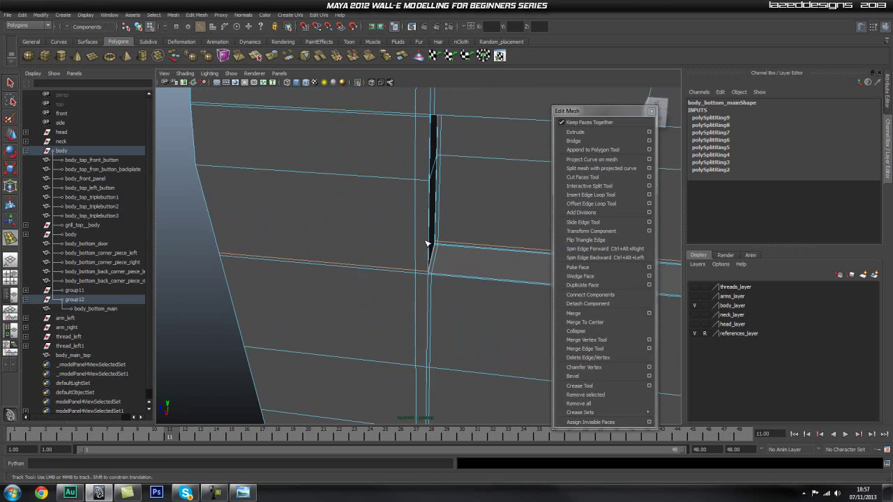
# Select the vertical edge run beside the dark side opening and move it toward the neighbouring corner edge.
pyautogui.keyDown('alt'); pyautogui.moveTo(427, 242); pyautogui.dragTo(470, 193, button='right'); pyautogui.keyUp('alt')
pyautogui.keyDown('alt'); pyautogui.moveTo(470, 193); pyautogui.dragTo(461, 223, button='middle'); pyautogui.keyUp('alt')
pyautogui.press('q')
pyautogui.moveTo(376, 178); pyautogui.dragTo(376, 151, button='right')
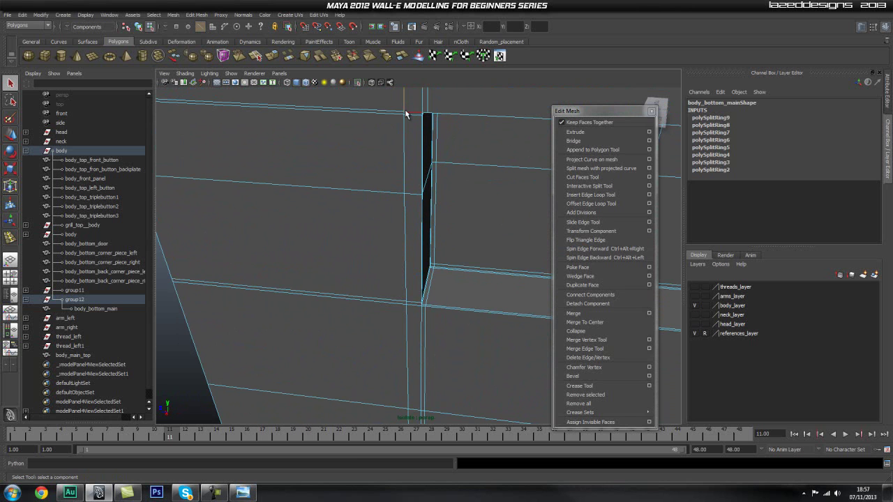
pyautogui.keyDown('shift'); pyautogui.click(403, 149); pyautogui.keyUp('shift')
pyautogui.keyDown('shift'); pyautogui.click(404, 261); pyautogui.keyUp('shift')
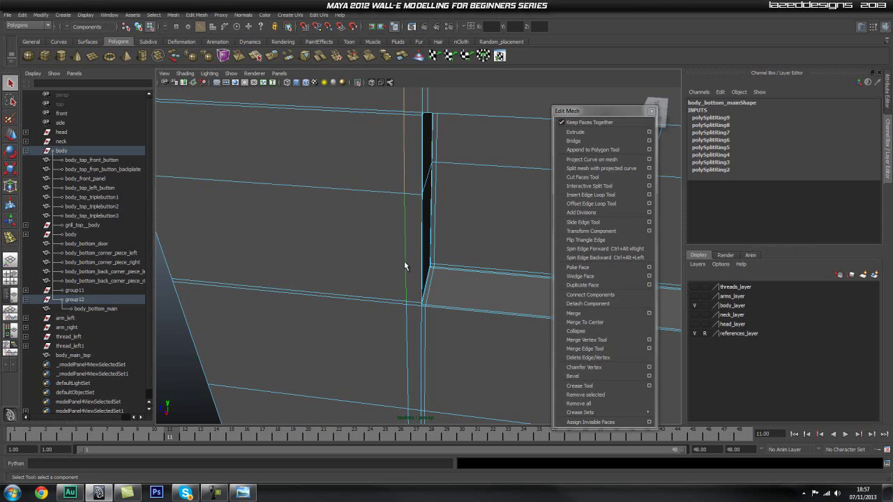
pyautogui.keyDown('shift'); pyautogui.click(407, 319); pyautogui.keyUp('shift')
pyautogui.keyDown('alt'); pyautogui.moveTo(500, 306); pyautogui.dragTo(286, 230, button='right'); pyautogui.keyUp('alt')
pyautogui.press('w')
pyautogui.press('w')
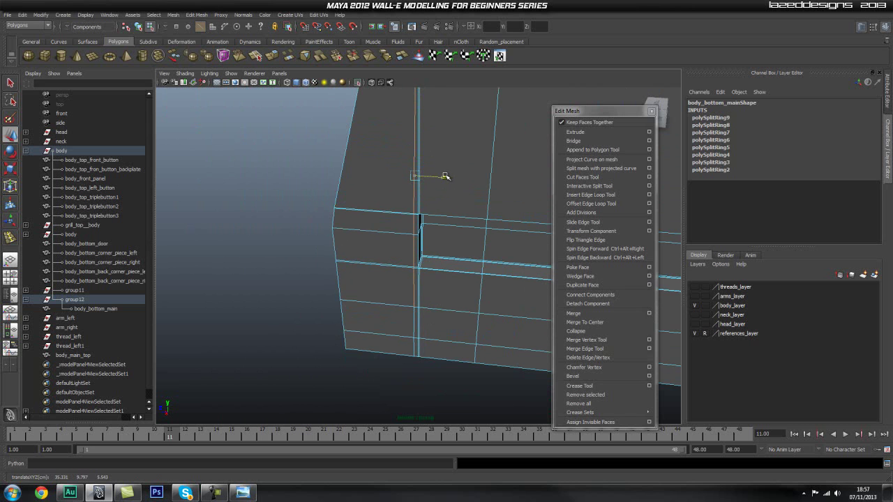
# Insert a vertical supporting edge loop tight against the lower body's side corner edge.
pyautogui.keyDown('alt'); pyautogui.moveTo(448, 152); pyautogui.dragTo(447, 299, button='middle'); pyautogui.keyUp('alt')
pyautogui.keyDown('alt'); pyautogui.moveTo(393, 194); pyautogui.dragTo(317, 254); pyautogui.keyUp('alt')
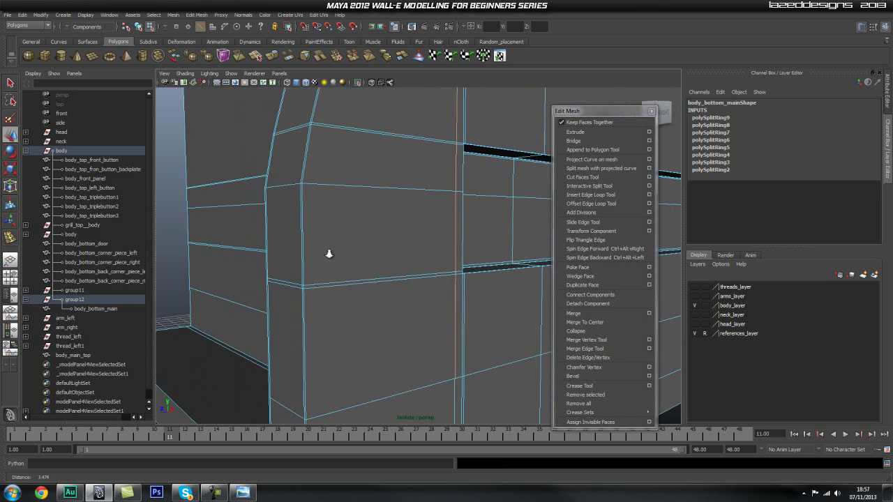
pyautogui.keyDown('alt'); pyautogui.moveTo(317, 254); pyautogui.dragTo(365, 239, button='middle'); pyautogui.keyUp('alt')
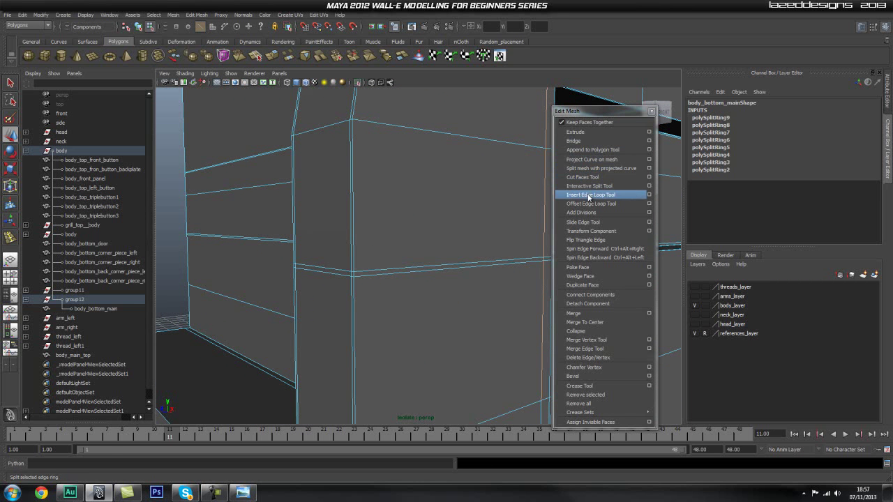
pyautogui.click(358, 274)
pyautogui.keyDown('alt'); pyautogui.moveTo(358, 273); pyautogui.dragTo(410, 259); pyautogui.keyUp('alt')
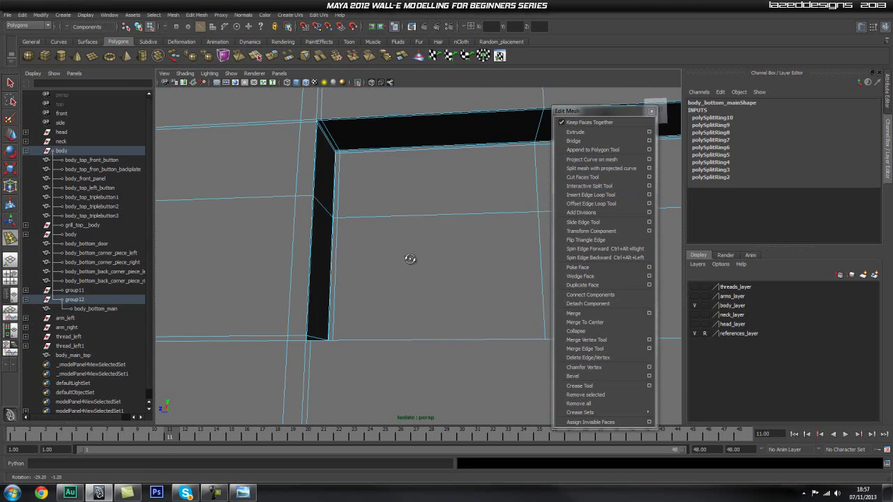
# Examine the edge loops around the side recess, the outer corners and the bottom ledge of the lower body.
pyautogui.keyDown('alt'); pyautogui.moveTo(317, 206); pyautogui.dragTo(480, 313); pyautogui.keyUp('alt')
pyautogui.keyDown('alt'); pyautogui.moveTo(224, 211); pyautogui.dragTo(360, 287, button='middle'); pyautogui.keyUp('alt')
pyautogui.keyDown('alt'); pyautogui.moveTo(361, 287); pyautogui.dragTo(408, 234); pyautogui.keyUp('alt')
pyautogui.keyDown('alt'); pyautogui.moveTo(409, 234); pyautogui.dragTo(348, 210, button='middle'); pyautogui.keyUp('alt')
pyautogui.keyDown('alt'); pyautogui.moveTo(348, 210); pyautogui.dragTo(498, 239, button='right'); pyautogui.keyUp('alt')
pyautogui.keyDown('alt'); pyautogui.moveTo(498, 239); pyautogui.dragTo(397, 279); pyautogui.keyUp('alt')
pyautogui.keyDown('alt'); pyautogui.moveTo(397, 279); pyautogui.dragTo(582, 281, button='right'); pyautogui.keyUp('alt')
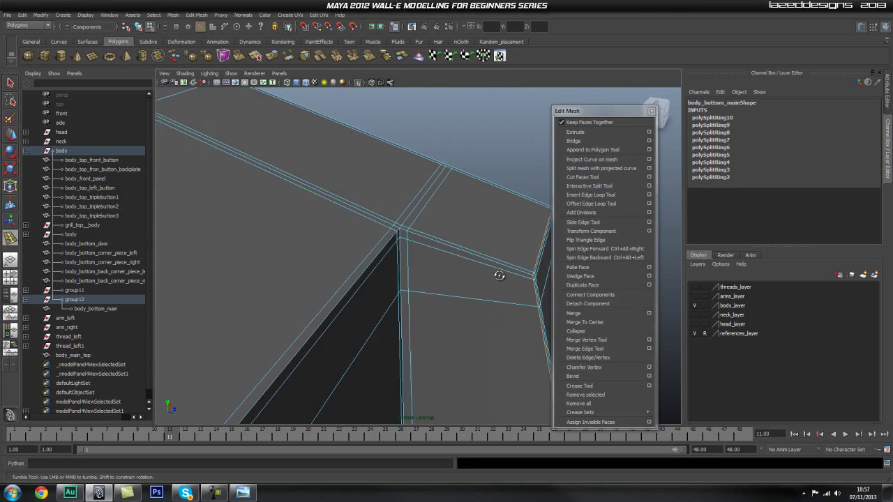
pyautogui.keyDown('alt'); pyautogui.moveTo(500, 276); pyautogui.dragTo(465, 286); pyautogui.keyUp('alt')
pyautogui.keyDown('alt'); pyautogui.moveTo(465, 285); pyautogui.dragTo(291, 275, button='right'); pyautogui.keyUp('alt')
pyautogui.keyDown('alt'); pyautogui.moveTo(400, 300); pyautogui.dragTo(420, 125, button='middle'); pyautogui.keyUp('alt')
pyautogui.keyDown('alt'); pyautogui.moveTo(428, 305); pyautogui.dragTo(432, 131, button='middle'); pyautogui.keyUp('alt')
pyautogui.keyDown('alt'); pyautogui.moveTo(428, 269); pyautogui.dragTo(428, 151, button='middle'); pyautogui.keyUp('alt')
pyautogui.keyDown('alt'); pyautogui.moveTo(499, 202); pyautogui.dragTo(374, 214); pyautogui.keyUp('alt')
pyautogui.keyDown('alt'); pyautogui.moveTo(462, 214); pyautogui.dragTo(381, 238, button='middle'); pyautogui.keyUp('alt')
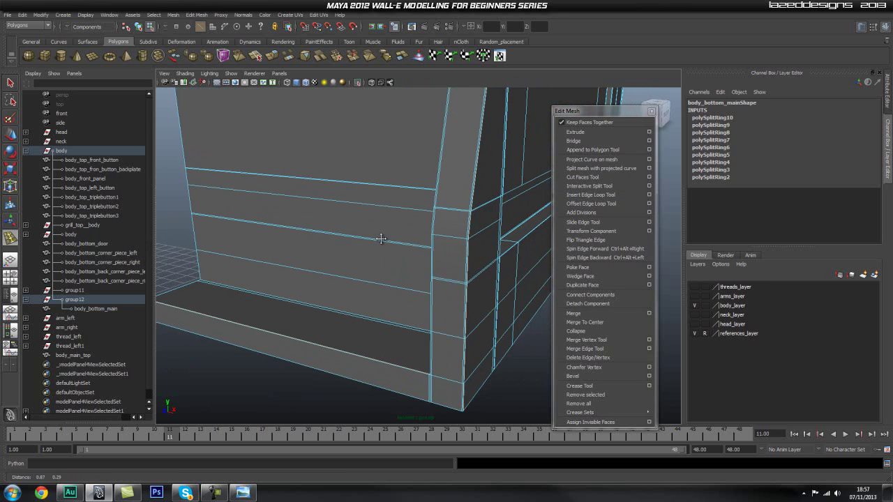
pyautogui.keyDown('alt'); pyautogui.moveTo(393, 247); pyautogui.dragTo(356, 232); pyautogui.keyUp('alt')
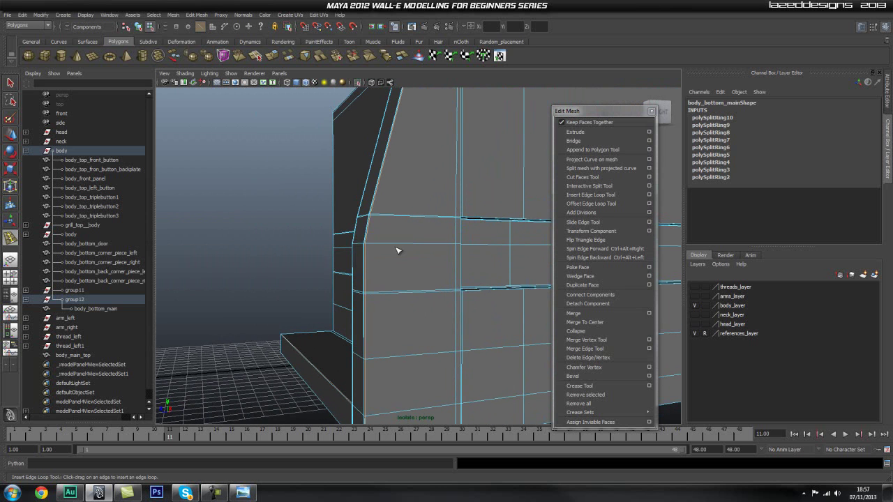
pyautogui.moveTo(377, 266)
pyautogui.keyDown('alt'); pyautogui.mouseDown()
pyautogui.moveTo(449, 275)
pyautogui.moveTo(380, 273)
pyautogui.mouseUp(); pyautogui.keyUp('alt')
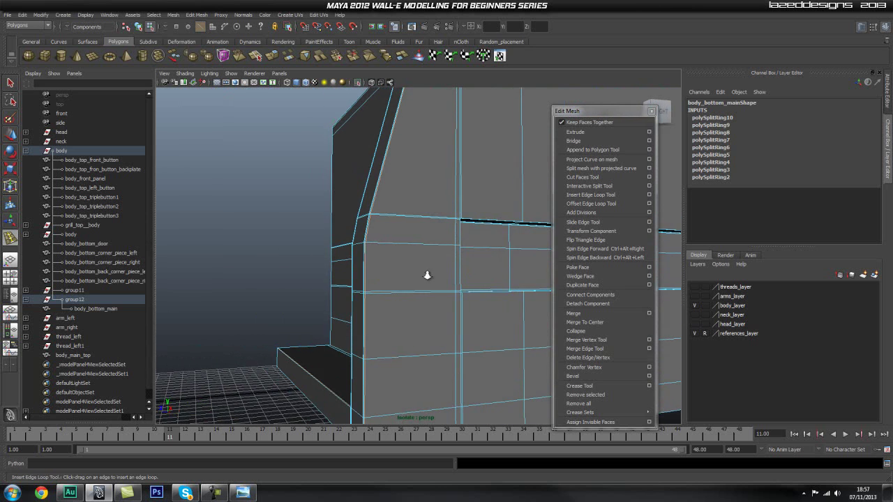
pyautogui.keyDown('alt'); pyautogui.moveTo(340, 247); pyautogui.dragTo(363, 274); pyautogui.keyUp('alt')
# Return to object selection, deselect the lower body and turn off its wireframe-on-shaded display.
pyautogui.moveTo(290, 257)
pyautogui.keyDown('alt'); pyautogui.mouseDown(button='right')
pyautogui.moveTo(392, 265)
pyautogui.moveTo(286, 242)
pyautogui.mouseUp(button='right'); pyautogui.keyUp('alt')
pyautogui.keyDown('alt'); pyautogui.moveTo(286, 242); pyautogui.dragTo(328, 242); pyautogui.keyUp('alt')
pyautogui.press('q')
pyautogui.moveTo(354, 227); pyautogui.dragTo(372, 209, button='right')
pyautogui.click(485, 305)
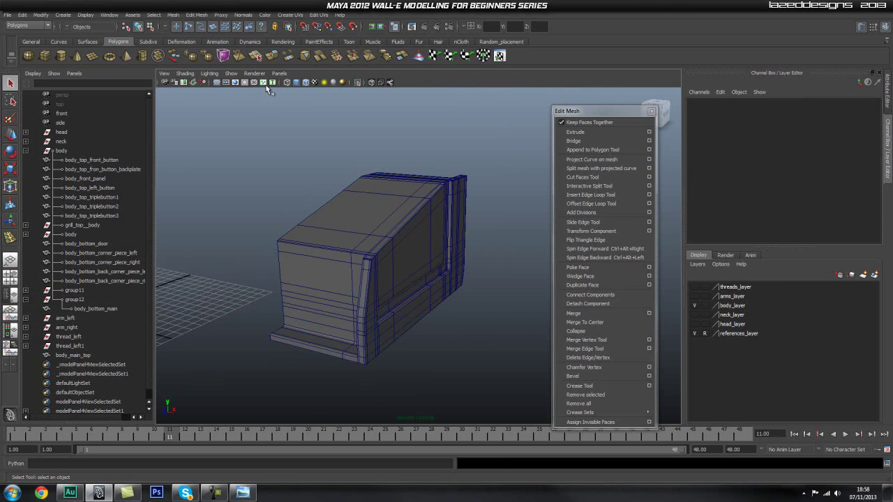
pyautogui.click(304, 83)
# Inspect the lower body's interior, select the mesh and switch it to the unsmoothed display.
pyautogui.moveTo(335, 247)
pyautogui.keyDown('alt'); pyautogui.mouseDown()
pyautogui.moveTo(396, 253)
pyautogui.moveTo(360, 256)
pyautogui.moveTo(479, 251)
pyautogui.mouseUp(); pyautogui.keyUp('alt')
pyautogui.keyDown('alt'); pyautogui.moveTo(478, 251); pyautogui.dragTo(364, 285, button='middle'); pyautogui.keyUp('alt')
pyautogui.keyDown('alt'); pyautogui.moveTo(365, 285); pyautogui.dragTo(411, 271, button='right'); pyautogui.keyUp('alt')
pyautogui.keyDown('alt'); pyautogui.moveTo(411, 271); pyautogui.dragTo(342, 272, button='middle'); pyautogui.keyUp('alt')
pyautogui.click(381, 277)
pyautogui.press('1')
# Insert supporting edge loops close to the interior's upper corner, beside its vertical edge and along the sloped wall's top edge.
pyautogui.keyDown('alt'); pyautogui.moveTo(381, 277); pyautogui.dragTo(452, 238, button='right'); pyautogui.keyUp('alt')
pyautogui.keyDown('alt'); pyautogui.moveTo(327, 234); pyautogui.dragTo(366, 254, button='middle'); pyautogui.keyUp('alt')
pyautogui.keyDown('alt'); pyautogui.moveTo(365, 254); pyautogui.dragTo(339, 239); pyautogui.keyUp('alt')
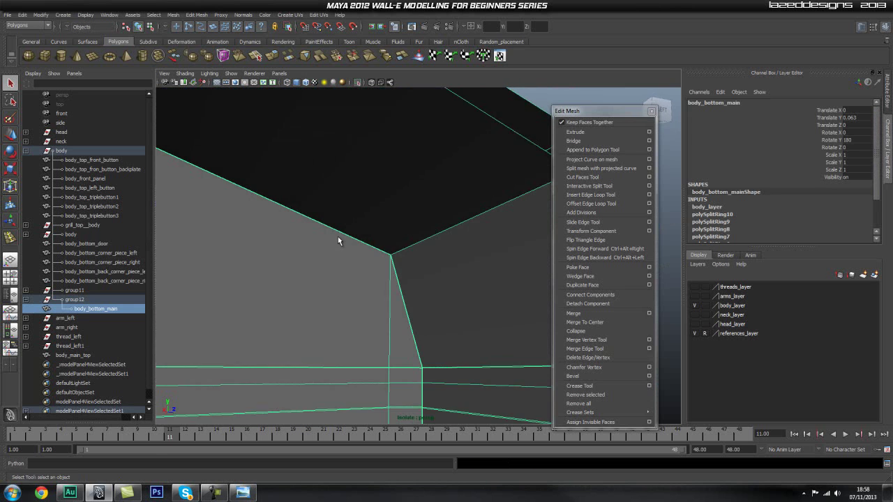
pyautogui.keyDown('alt'); pyautogui.moveTo(272, 274); pyautogui.dragTo(316, 271, button='right'); pyautogui.keyUp('alt')
pyautogui.keyDown('alt'); pyautogui.moveTo(316, 271); pyautogui.dragTo(341, 216); pyautogui.keyUp('alt')
pyautogui.keyDown('alt'); pyautogui.moveTo(341, 216); pyautogui.dragTo(339, 197, button='middle'); pyautogui.keyUp('alt')
pyautogui.keyDown('alt'); pyautogui.moveTo(367, 264); pyautogui.dragTo(372, 269, button='middle'); pyautogui.keyUp('alt')
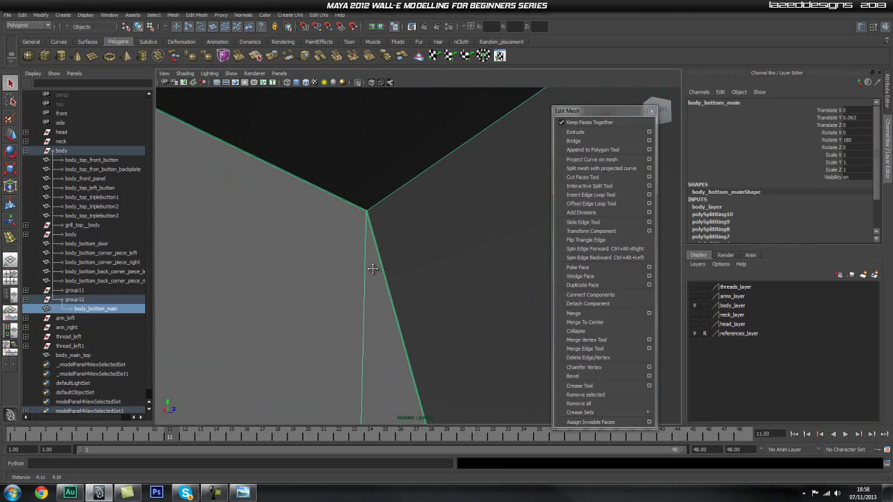
pyautogui.keyDown('alt'); pyautogui.moveTo(267, 217); pyautogui.dragTo(577, 239, button='right'); pyautogui.keyUp('alt')
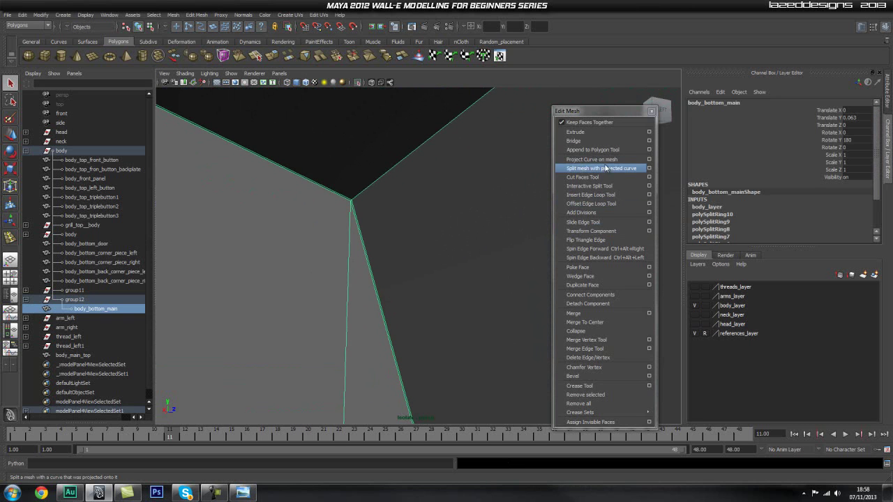
pyautogui.click(598, 194)
pyautogui.keyDown('alt'); pyautogui.moveTo(230, 164); pyautogui.dragTo(298, 177, button='right'); pyautogui.keyUp('alt')
pyautogui.keyDown('alt'); pyautogui.moveTo(299, 178); pyautogui.dragTo(340, 196, button='middle'); pyautogui.keyUp('alt')
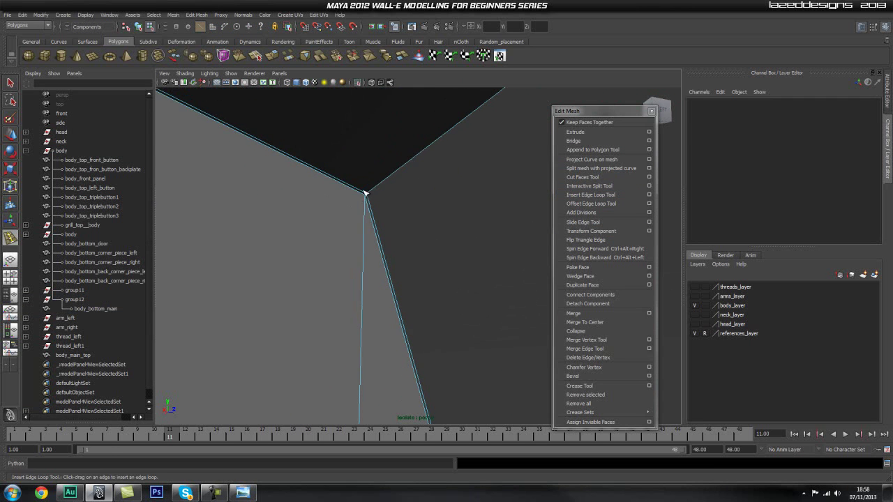
pyautogui.moveTo(362, 197); pyautogui.dragTo(364, 196)
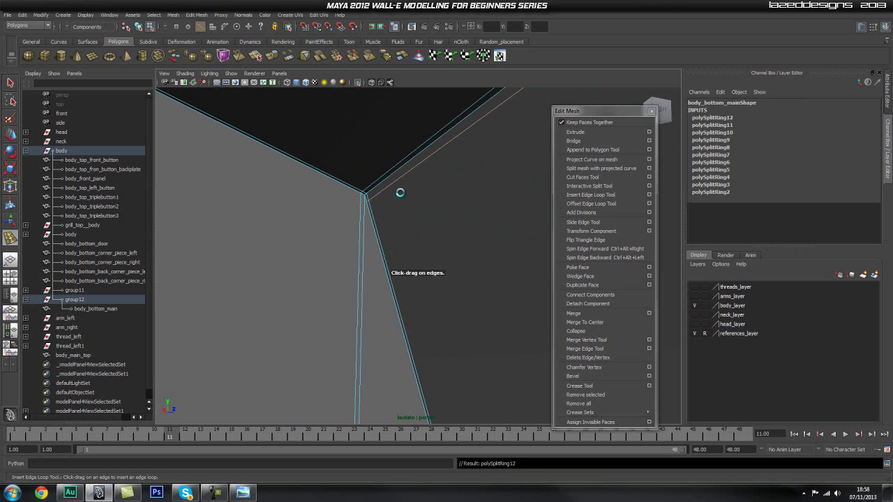
# Examine the new edge loops around the lower body's interior corners and walls.
pyautogui.keyDown('alt'); pyautogui.moveTo(448, 258); pyautogui.dragTo(383, 271); pyautogui.keyUp('alt')
pyautogui.keyDown('alt'); pyautogui.moveTo(447, 308); pyautogui.dragTo(437, 209, button='middle'); pyautogui.keyUp('alt')
pyautogui.keyDown('alt'); pyautogui.moveTo(249, 291); pyautogui.dragTo(403, 332); pyautogui.keyUp('alt')
pyautogui.keyDown('alt'); pyautogui.moveTo(418, 306); pyautogui.dragTo(428, 85, button='middle'); pyautogui.keyUp('alt')
pyautogui.keyDown('alt'); pyautogui.moveTo(267, 227); pyautogui.dragTo(457, 266); pyautogui.keyUp('alt')
pyautogui.keyDown('alt'); pyautogui.moveTo(331, 283); pyautogui.dragTo(500, 231, button='middle'); pyautogui.keyUp('alt')
pyautogui.keyDown('alt'); pyautogui.moveTo(500, 231); pyautogui.dragTo(241, 249); pyautogui.keyUp('alt')
pyautogui.keyDown('alt'); pyautogui.moveTo(241, 249); pyautogui.dragTo(500, 265, button='right'); pyautogui.keyUp('alt')
pyautogui.keyDown('alt'); pyautogui.moveTo(349, 281); pyautogui.dragTo(380, 283); pyautogui.keyUp('alt')
pyautogui.keyDown('alt'); pyautogui.moveTo(381, 283); pyautogui.dragTo(326, 294, button='right'); pyautogui.keyUp('alt')
# Insert an edge loop tight against the interior's lower corner where the vertical corner edge meets the floor.
pyautogui.keyDown('alt'); pyautogui.moveTo(332, 295); pyautogui.dragTo(376, 240, button='middle'); pyautogui.keyUp('alt')
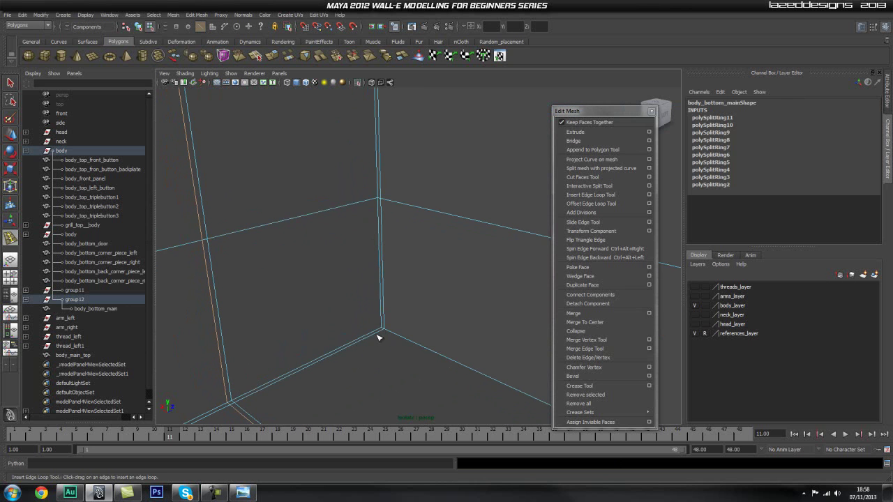
pyautogui.keyDown('alt'); pyautogui.moveTo(457, 293); pyautogui.dragTo(370, 275, button='right'); pyautogui.keyUp('alt')
pyautogui.keyDown('alt'); pyautogui.moveTo(436, 261); pyautogui.dragTo(259, 251, button='right'); pyautogui.keyUp('alt')
pyautogui.moveTo(259, 251)
pyautogui.keyDown('alt'); pyautogui.mouseDown()
pyautogui.moveTo(371, 249)
pyautogui.moveTo(379, 234)
pyautogui.mouseUp(); pyautogui.keyUp('alt')
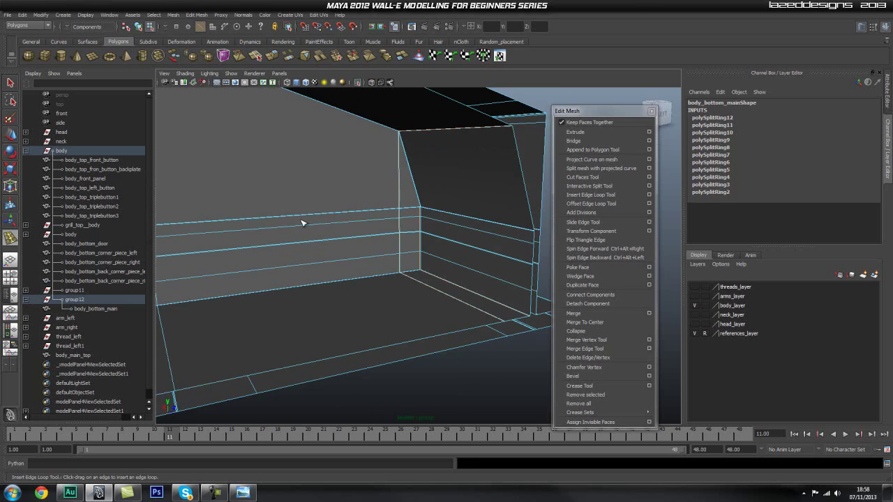
pyautogui.keyDown('alt'); pyautogui.moveTo(379, 234); pyautogui.dragTo(454, 219, button='right'); pyautogui.keyUp('alt')
pyautogui.keyDown('alt'); pyautogui.moveTo(385, 171); pyautogui.dragTo(389, 345, button='middle'); pyautogui.keyUp('alt')
pyautogui.keyDown('alt'); pyautogui.moveTo(380, 204); pyautogui.dragTo(392, 341, button='middle'); pyautogui.keyUp('alt')
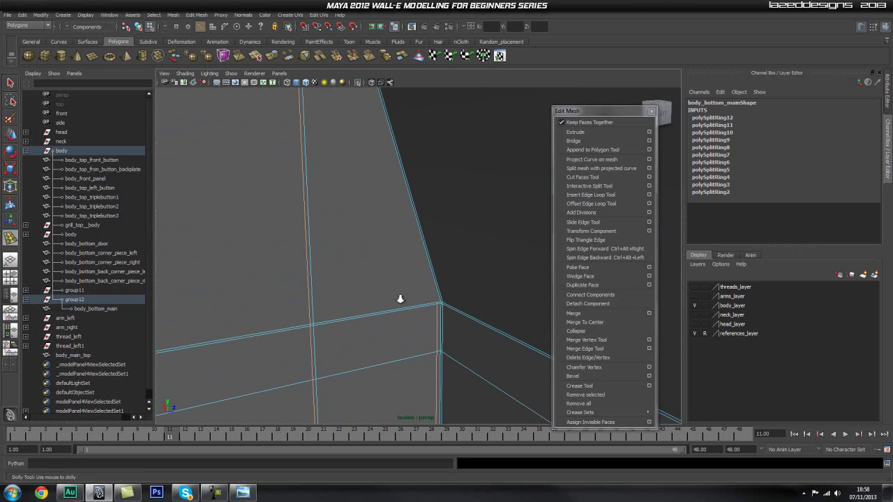
pyautogui.keyDown('alt'); pyautogui.moveTo(438, 301); pyautogui.dragTo(303, 279, button='right'); pyautogui.keyUp('alt')
pyautogui.keyDown('alt'); pyautogui.moveTo(386, 278); pyautogui.dragTo(366, 279); pyautogui.keyUp('alt')
# Return to object selection, preview the lower body smoothed, and restore its unsmoothed display.
pyautogui.press('q')
pyautogui.moveTo(348, 261); pyautogui.dragTo(370, 251, button='right')
pyautogui.click(366, 251)
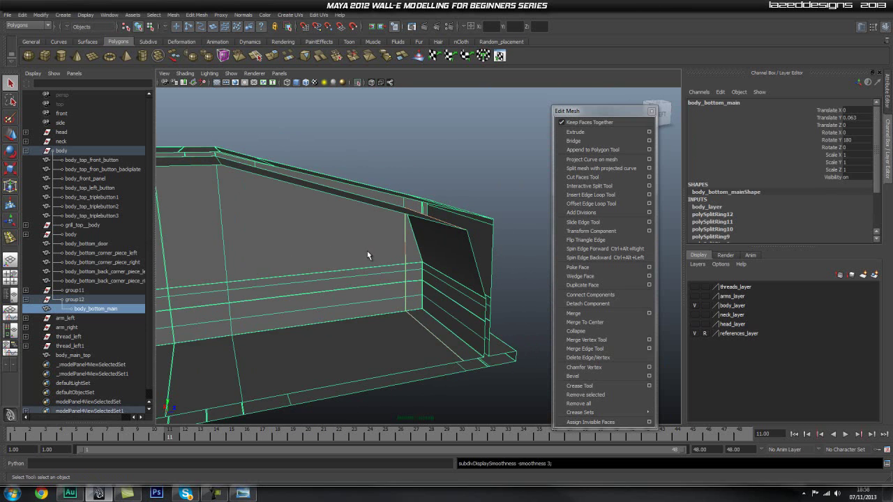
pyautogui.press('3')
pyautogui.click(478, 165)
pyautogui.keyDown('alt'); pyautogui.moveTo(477, 167); pyautogui.dragTo(416, 237, button='right'); pyautogui.keyUp('alt')
pyautogui.keyDown('alt'); pyautogui.moveTo(417, 238); pyautogui.dragTo(424, 232); pyautogui.keyUp('alt')
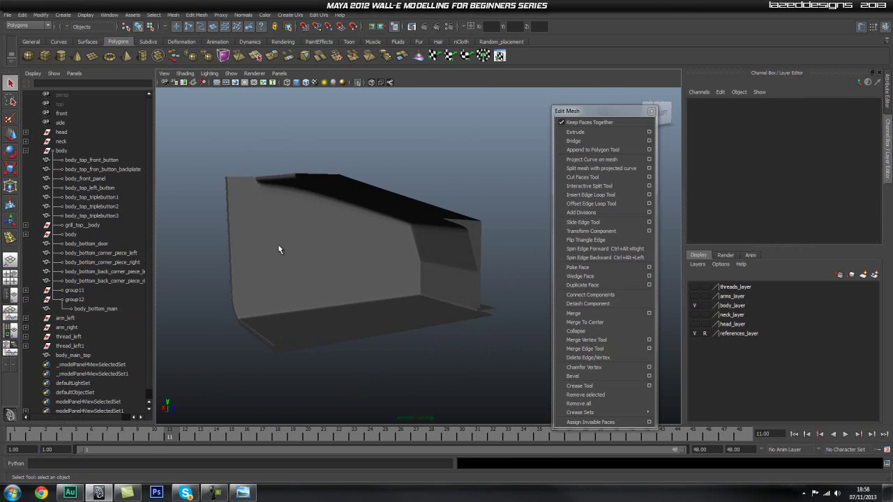
pyautogui.click(364, 253)
pyautogui.press('1')
# Insert supporting edge loops just above and below the horizontal edge at the dark opening's corner.
pyautogui.keyDown('alt'); pyautogui.moveTo(259, 249); pyautogui.dragTo(496, 256, button='right'); pyautogui.keyUp('alt')
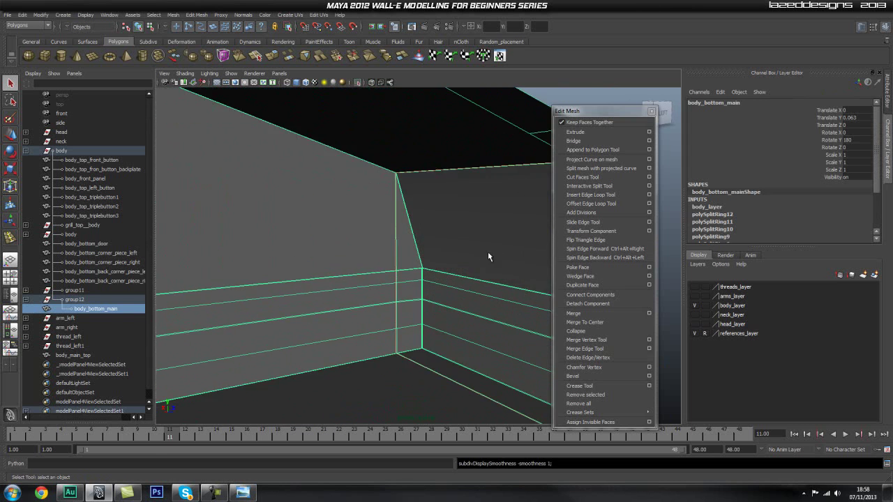
pyautogui.keyDown('alt'); pyautogui.moveTo(390, 222); pyautogui.dragTo(341, 238); pyautogui.keyUp('alt')
pyautogui.keyDown('alt'); pyautogui.moveTo(341, 239); pyautogui.dragTo(417, 193, button='right'); pyautogui.keyUp('alt')
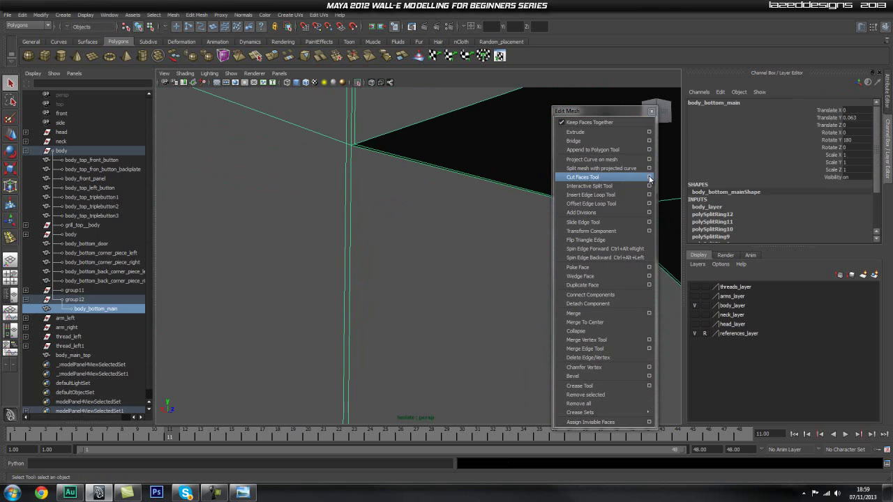
pyautogui.click(615, 195)
pyautogui.moveTo(353, 162); pyautogui.dragTo(353, 152)
pyautogui.keyDown('alt'); pyautogui.moveTo(353, 152); pyautogui.dragTo(358, 183, button='right'); pyautogui.keyUp('alt')
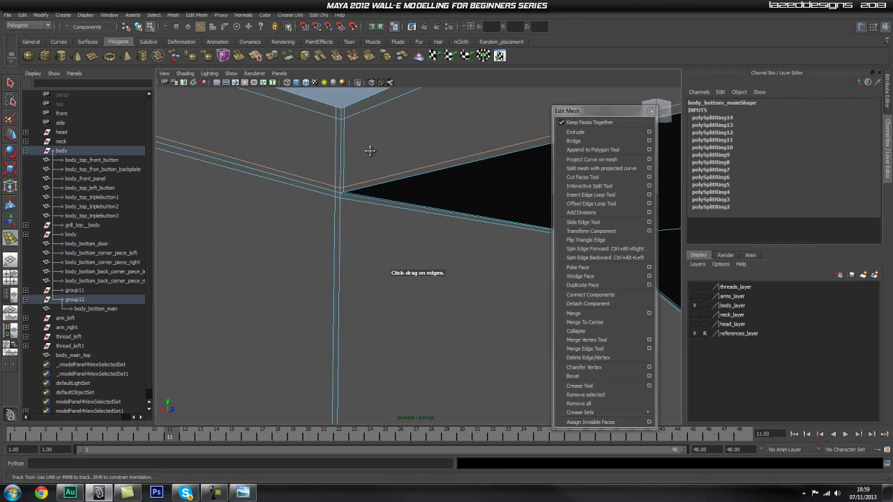
pyautogui.keyDown('alt'); pyautogui.moveTo(369, 138); pyautogui.dragTo(371, 159, button='right'); pyautogui.keyUp('alt')
# Leave the edge loop tool and return the lower body to object selection.
pyautogui.keyDown('alt'); pyautogui.moveTo(405, 221); pyautogui.dragTo(349, 225, button='right'); pyautogui.keyUp('alt')
pyautogui.keyDown('alt'); pyautogui.moveTo(348, 226); pyautogui.dragTo(359, 211); pyautogui.keyUp('alt')
pyautogui.keyDown('alt'); pyautogui.moveTo(431, 225); pyautogui.dragTo(356, 202, button='middle'); pyautogui.keyUp('alt')
pyautogui.press('q')
pyautogui.moveTo(432, 223); pyautogui.dragTo(356, 261, button='right')
# Examine the edge loops along the lower body's rims, outer corners and inner walls for missing support.
pyautogui.keyDown('alt'); pyautogui.moveTo(435, 252); pyautogui.dragTo(408, 219); pyautogui.keyUp('alt')
pyautogui.keyDown('alt'); pyautogui.moveTo(408, 219); pyautogui.dragTo(434, 217, button='right'); pyautogui.keyUp('alt')
pyautogui.keyDown('alt'); pyautogui.moveTo(434, 216); pyautogui.dragTo(384, 231, button='middle'); pyautogui.keyUp('alt')
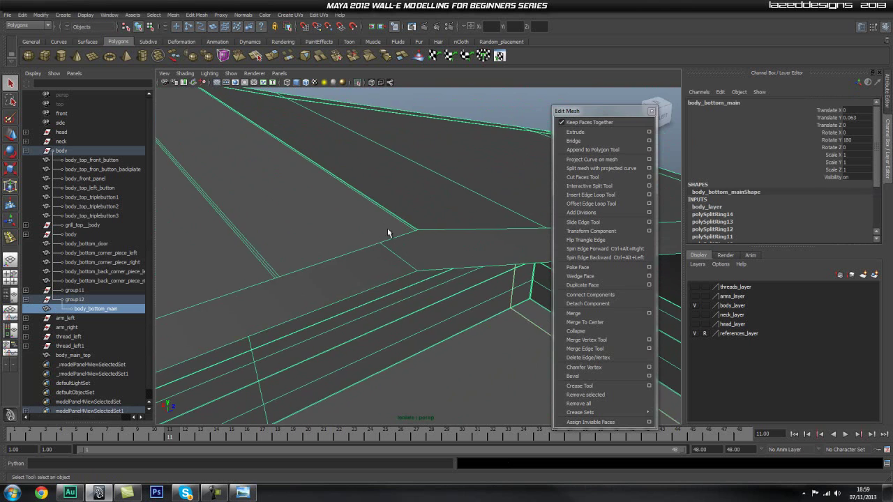
pyautogui.keyDown('alt'); pyautogui.moveTo(385, 231); pyautogui.dragTo(493, 239); pyautogui.keyUp('alt')
pyautogui.keyDown('alt'); pyautogui.moveTo(429, 208); pyautogui.dragTo(390, 241, button='middle'); pyautogui.keyUp('alt')
pyautogui.moveTo(390, 241)
pyautogui.keyDown('alt'); pyautogui.mouseDown()
pyautogui.moveTo(474, 251)
pyautogui.moveTo(404, 243)
pyautogui.mouseUp(); pyautogui.keyUp('alt')
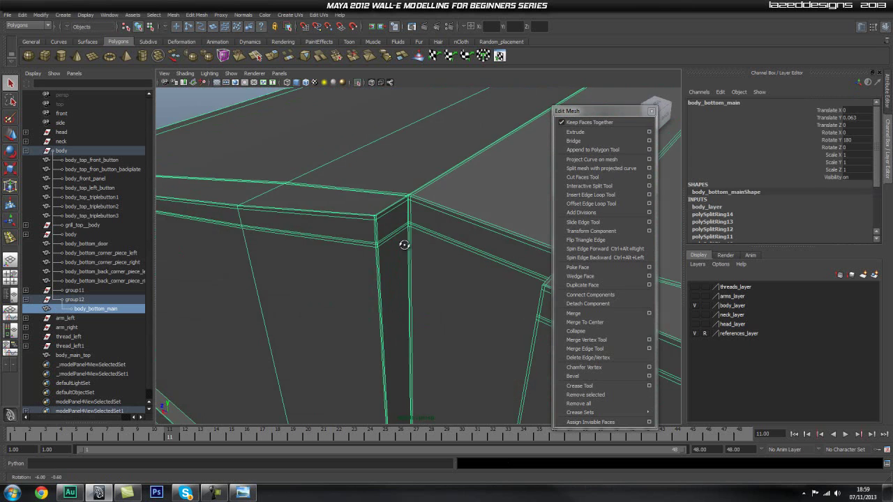
pyautogui.keyDown('alt'); pyautogui.moveTo(444, 242); pyautogui.dragTo(369, 241, button='middle'); pyautogui.keyUp('alt')
pyautogui.keyDown('alt'); pyautogui.moveTo(382, 241); pyautogui.dragTo(543, 247, button='right'); pyautogui.keyUp('alt')
pyautogui.keyDown('alt'); pyautogui.moveTo(482, 239); pyautogui.dragTo(465, 246, button='middle'); pyautogui.keyUp('alt')
pyautogui.keyDown('alt'); pyautogui.moveTo(471, 246); pyautogui.dragTo(359, 239); pyautogui.keyUp('alt')
pyautogui.keyDown('alt'); pyautogui.moveTo(358, 240); pyautogui.dragTo(555, 254, button='right'); pyautogui.keyUp('alt')
pyautogui.keyDown('alt'); pyautogui.moveTo(456, 256); pyautogui.dragTo(428, 255); pyautogui.keyUp('alt')
pyautogui.keyDown('alt'); pyautogui.moveTo(428, 255); pyautogui.dragTo(573, 270, button='right'); pyautogui.keyUp('alt')
pyautogui.keyDown('alt'); pyautogui.moveTo(573, 270); pyautogui.dragTo(329, 237); pyautogui.keyUp('alt')
pyautogui.keyDown('alt'); pyautogui.moveTo(432, 249); pyautogui.dragTo(329, 241); pyautogui.keyUp('alt')
pyautogui.keyDown('alt'); pyautogui.moveTo(328, 241); pyautogui.dragTo(383, 64, button='middle'); pyautogui.keyUp('alt')
pyautogui.keyDown('alt'); pyautogui.moveTo(369, 307); pyautogui.dragTo(419, 98, button='middle'); pyautogui.keyUp('alt')
pyautogui.keyDown('alt'); pyautogui.moveTo(422, 349); pyautogui.dragTo(440, 202, button='middle'); pyautogui.keyUp('alt')
pyautogui.keyDown('alt'); pyautogui.moveTo(441, 202); pyautogui.dragTo(383, 205); pyautogui.keyUp('alt')
pyautogui.keyDown('alt'); pyautogui.moveTo(363, 214); pyautogui.dragTo(333, 224, button='right'); pyautogui.keyUp('alt')
pyautogui.keyDown('alt'); pyautogui.moveTo(333, 224); pyautogui.dragTo(391, 217); pyautogui.keyUp('alt')
# Insert vertical supporting edge loops beside the dark opening's corner and at the next bend along its edge.
pyautogui.keyDown('alt'); pyautogui.moveTo(266, 109); pyautogui.dragTo(294, 178, button='middle'); pyautogui.keyUp('alt')
pyautogui.keyDown('alt'); pyautogui.moveTo(241, 94); pyautogui.dragTo(384, 257, button='middle'); pyautogui.keyUp('alt')
pyautogui.moveTo(384, 258)
pyautogui.keyDown('alt'); pyautogui.mouseDown()
pyautogui.moveTo(365, 230)
pyautogui.moveTo(383, 245)
pyautogui.mouseUp(); pyautogui.keyUp('alt')
pyautogui.keyDown('alt'); pyautogui.moveTo(383, 244); pyautogui.dragTo(395, 248, button='right'); pyautogui.keyUp('alt')
pyautogui.keyDown('alt'); pyautogui.moveTo(395, 248); pyautogui.dragTo(347, 235); pyautogui.keyUp('alt')
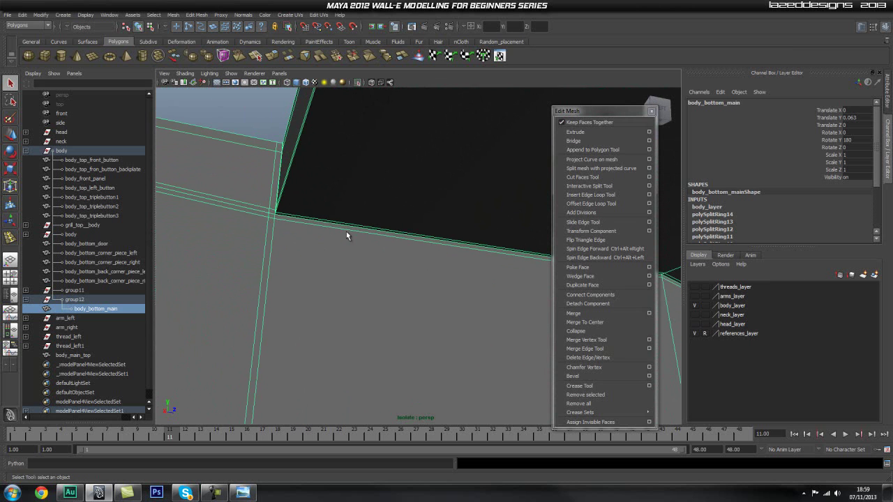
pyautogui.click(589, 194)
pyautogui.moveTo(283, 221); pyautogui.dragTo(280, 222)
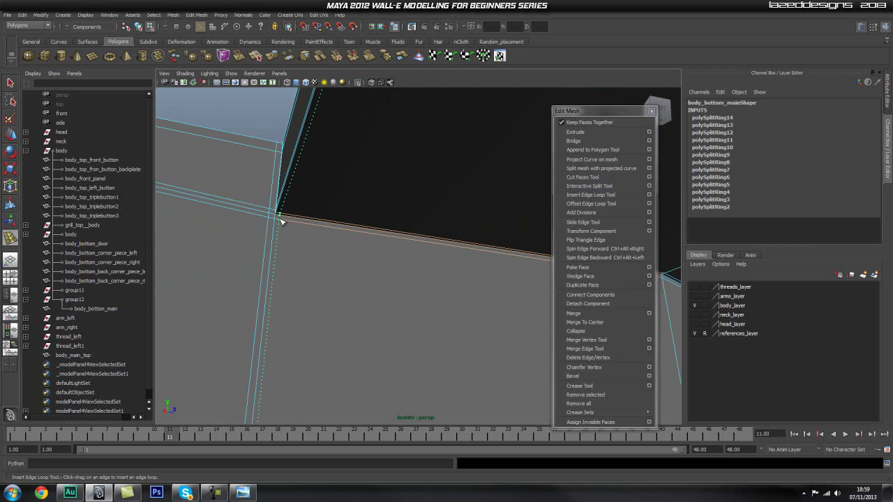
pyautogui.keyDown('alt'); pyautogui.moveTo(390, 255); pyautogui.dragTo(387, 214, button='right'); pyautogui.keyUp('alt')
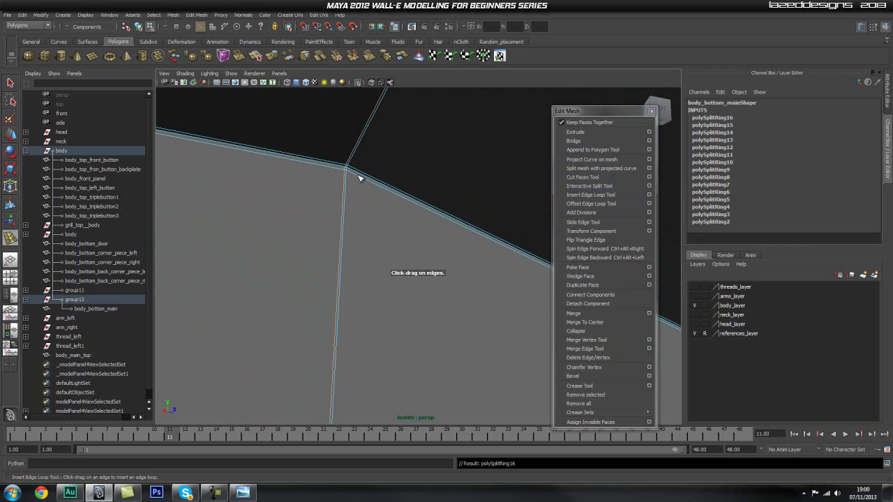
# Insert an edge loop along the dark face's border, close to the corner where the wall edges meet.
pyautogui.keyDown('alt'); pyautogui.moveTo(463, 270); pyautogui.dragTo(410, 223); pyautogui.keyUp('alt')
pyautogui.keyDown('alt'); pyautogui.moveTo(411, 224); pyautogui.dragTo(586, 235, button='right'); pyautogui.keyUp('alt')
pyautogui.keyDown('alt'); pyautogui.moveTo(467, 236); pyautogui.dragTo(499, 293, button='middle'); pyautogui.keyUp('alt')
pyautogui.keyDown('alt'); pyautogui.moveTo(499, 293); pyautogui.dragTo(416, 198, button='right'); pyautogui.keyUp('alt')
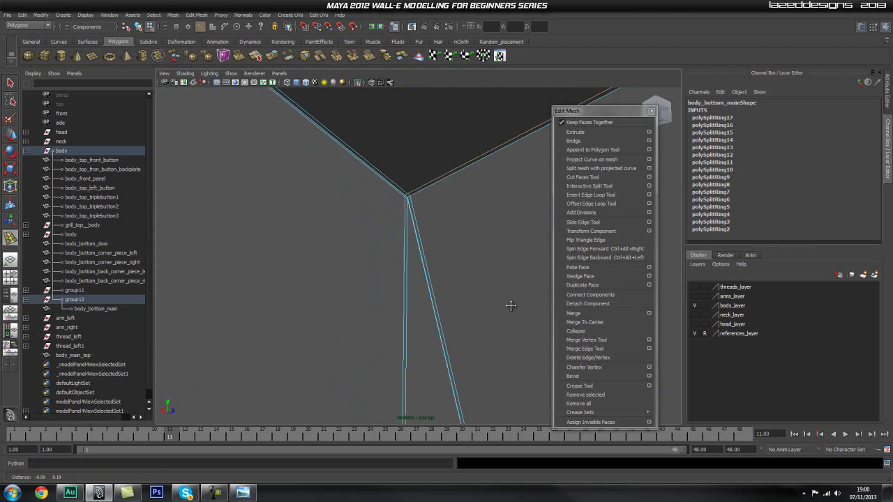
# Return to object selection, show the lower body smoothed and deselect it.
pyautogui.scroll(-3, 446, 213)
pyautogui.scroll(-6, 383, 242)
pyautogui.keyDown('alt'); pyautogui.moveTo(478, 229); pyautogui.dragTo(378, 253); pyautogui.keyUp('alt')
pyautogui.moveTo(385, 271); pyautogui.dragTo(414, 257, button='right')
pyautogui.click(381, 271)
pyautogui.click(430, 193)
# Compare the smoothed and unsmoothed display of the front opening's lower corner.
pyautogui.keyDown('alt'); pyautogui.moveTo(347, 273); pyautogui.dragTo(338, 293); pyautogui.keyUp('alt')
pyautogui.scroll(5, 359, 279)
pyautogui.keyDown('alt'); pyautogui.moveTo(367, 272); pyautogui.dragTo(412, 217, button='middle'); pyautogui.keyUp('alt')
pyautogui.scroll(3, 410, 116)
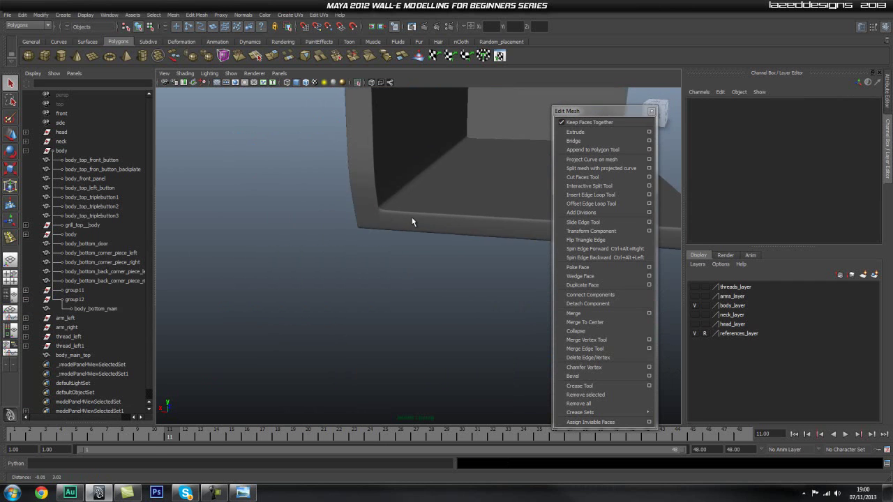
pyautogui.click(412, 217)
pyautogui.moveTo(412, 221)
pyautogui.keyDown('alt'); pyautogui.mouseDown(button='right')
pyautogui.moveTo(374, 194)
pyautogui.moveTo(384, 186)
pyautogui.moveTo(370, 215)
pyautogui.moveTo(416, 226)
pyautogui.mouseUp(button='right'); pyautogui.keyUp('alt')
pyautogui.keyDown('alt'); pyautogui.moveTo(387, 232); pyautogui.dragTo(386, 230); pyautogui.keyUp('alt')
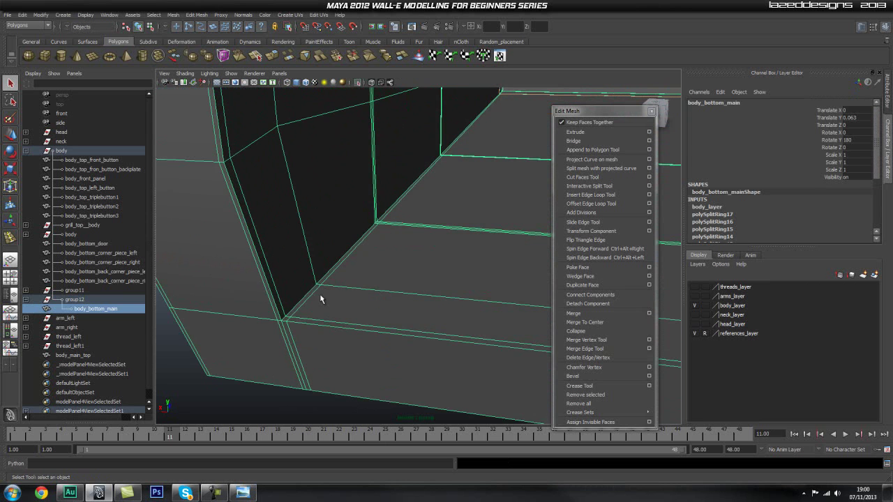
pyautogui.press('3')
pyautogui.press('1')
pyautogui.press('3')
pyautogui.press('1')
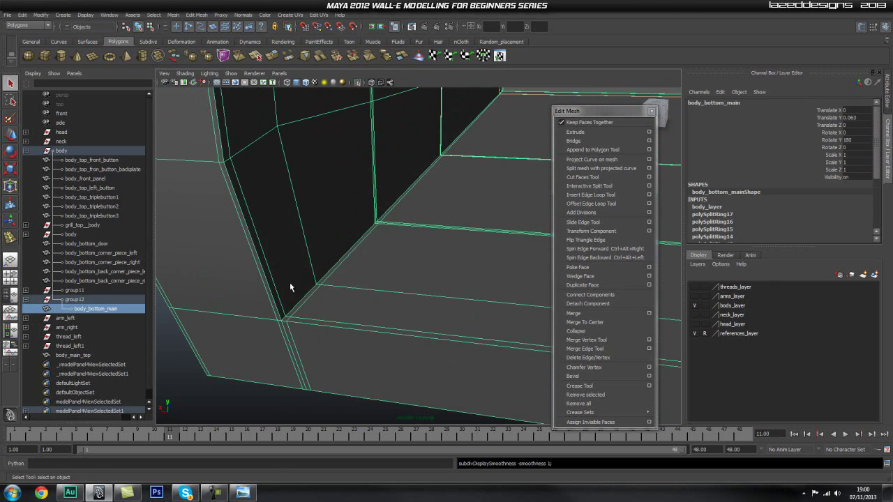
# Insert an edge loop across the side wall just above the front opening's bottom edge and preview the mesh smoothed.
pyautogui.click(590, 195)
pyautogui.click(281, 319)
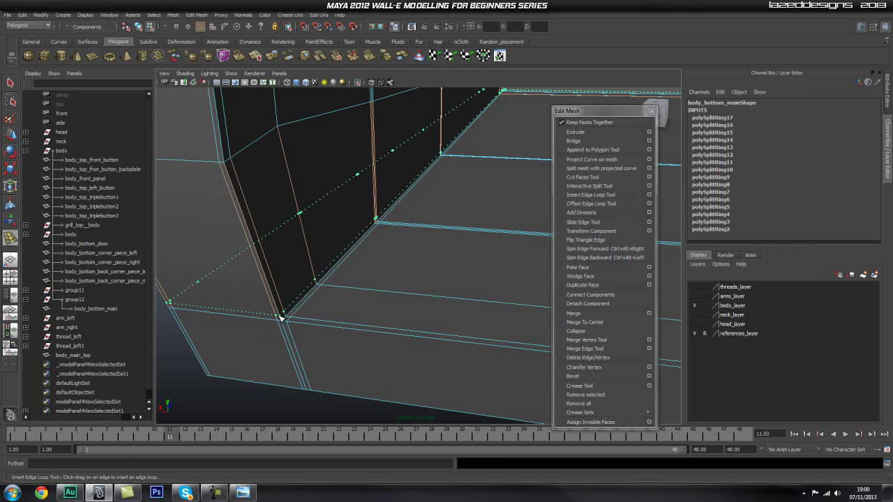
pyautogui.press('3')
pyautogui.keyDown('alt'); pyautogui.moveTo(377, 325); pyautogui.dragTo(288, 325, button='right'); pyautogui.keyUp('alt')
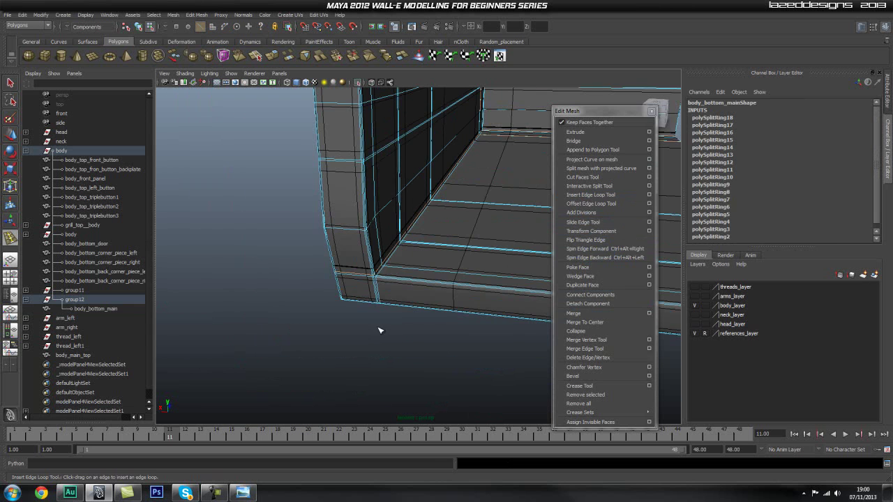
# Return to object selection, examine the smoothed front opening's lower corner and display the lower body unsmoothed.
pyautogui.press('q')
pyautogui.moveTo(390, 292); pyautogui.dragTo(443, 276, button='right')
pyautogui.click(385, 279)
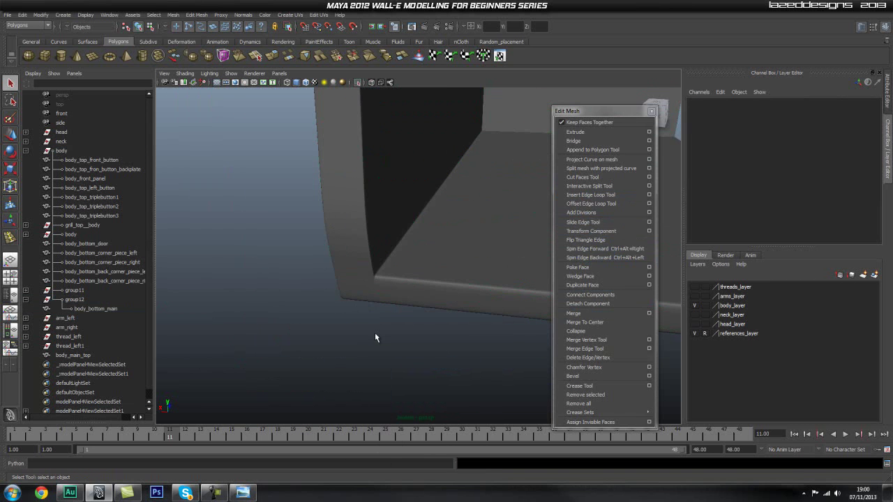
pyautogui.click(375, 332)
pyautogui.keyDown('alt'); pyautogui.moveTo(375, 333); pyautogui.dragTo(382, 327, button='right'); pyautogui.keyUp('alt')
pyautogui.click(384, 310)
pyautogui.press('1')
# Insert an edge loop just below the front opening's bottom edge, close to the lower corner.
pyautogui.keyDown('alt'); pyautogui.moveTo(279, 311); pyautogui.dragTo(313, 316, button='right'); pyautogui.keyUp('alt')
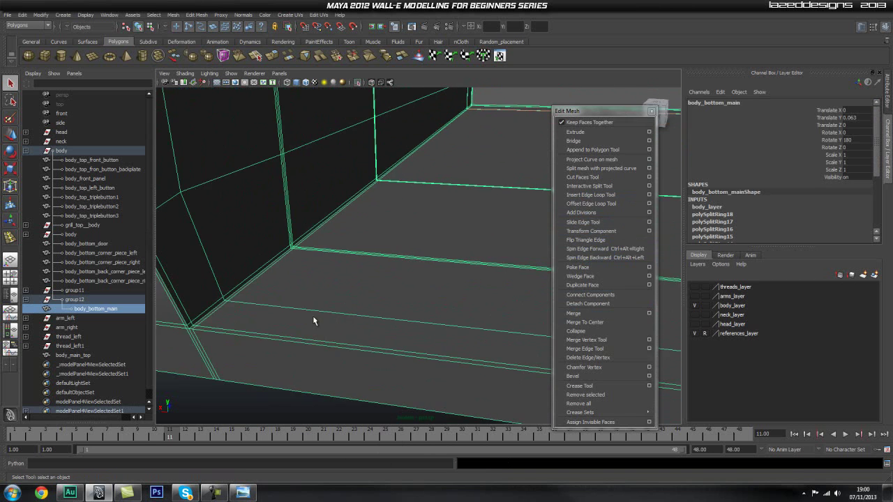
pyautogui.keyDown('alt'); pyautogui.moveTo(268, 321); pyautogui.dragTo(320, 298, button='middle'); pyautogui.keyUp('alt')
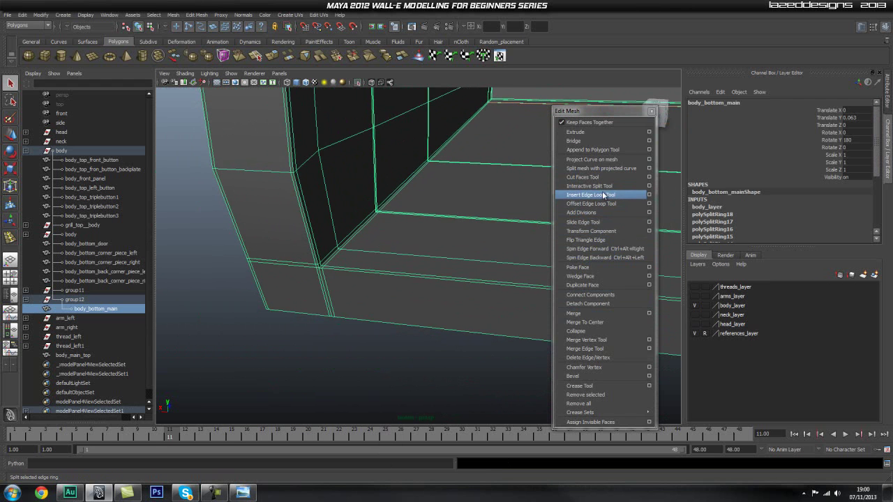
pyautogui.click(605, 195)
pyautogui.moveTo(326, 283); pyautogui.dragTo(329, 275)
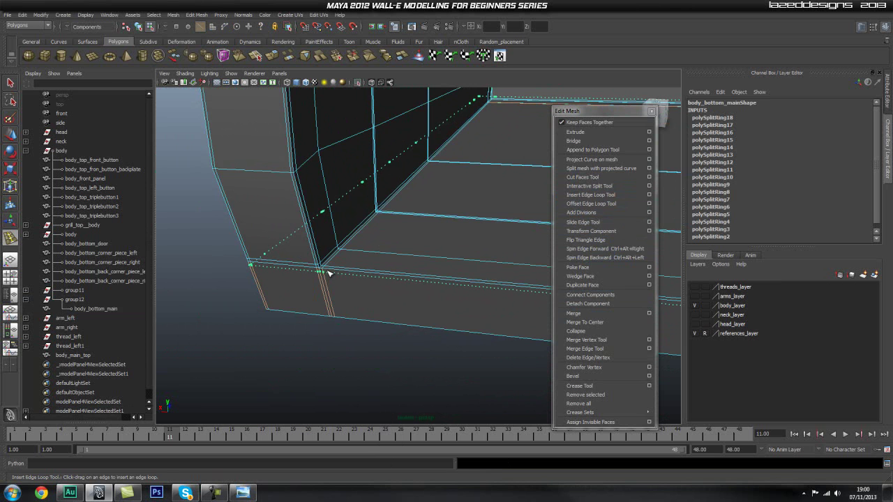
# Insert edge loops just below and above the horizontal edge that wraps around the outer wall corner.
pyautogui.keyDown('alt'); pyautogui.moveTo(453, 283); pyautogui.dragTo(394, 284); pyautogui.keyUp('alt')
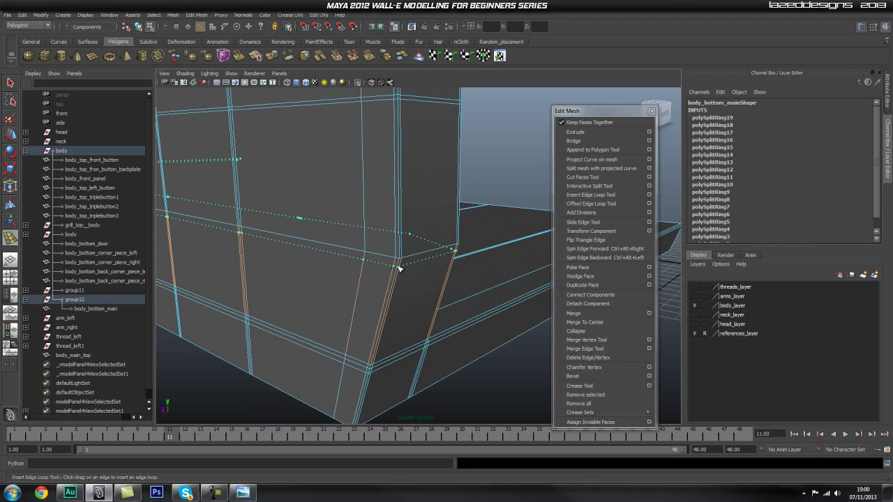
pyautogui.click(401, 253)
pyautogui.keyDown('alt'); pyautogui.moveTo(401, 254); pyautogui.dragTo(337, 225); pyautogui.keyUp('alt')
# Return to object selection, deselect the lower body and examine the smoothed lower corner of the side recess.
pyautogui.press('q')
pyautogui.moveTo(355, 204); pyautogui.dragTo(392, 195, button='right')
pyautogui.click(351, 329)
pyautogui.scroll(-5, 349, 324)
pyautogui.keyDown('alt'); pyautogui.moveTo(345, 286); pyautogui.dragTo(404, 268); pyautogui.keyUp('alt')
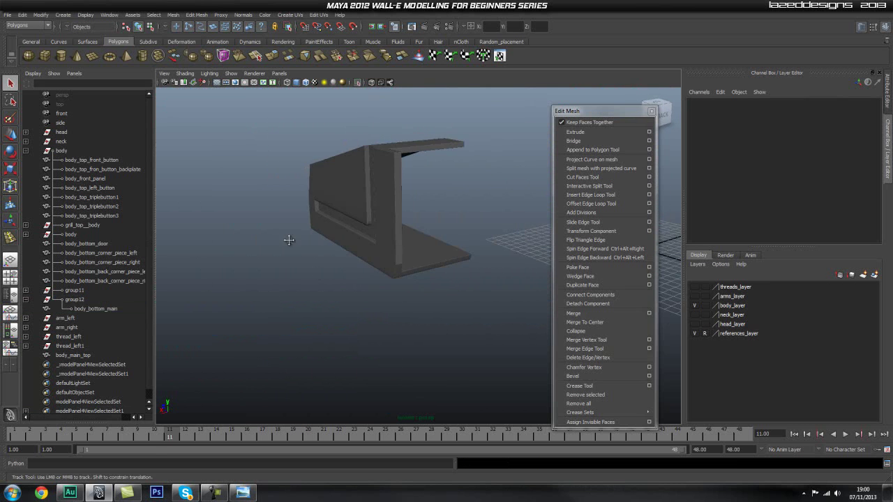
pyautogui.keyDown('alt'); pyautogui.moveTo(276, 232); pyautogui.dragTo(310, 272, button='middle'); pyautogui.keyUp('alt')
pyautogui.keyDown('alt'); pyautogui.moveTo(310, 272); pyautogui.dragTo(407, 293, button='right'); pyautogui.keyUp('alt')
pyautogui.keyDown('alt'); pyautogui.moveTo(406, 293); pyautogui.dragTo(368, 276); pyautogui.keyUp('alt')
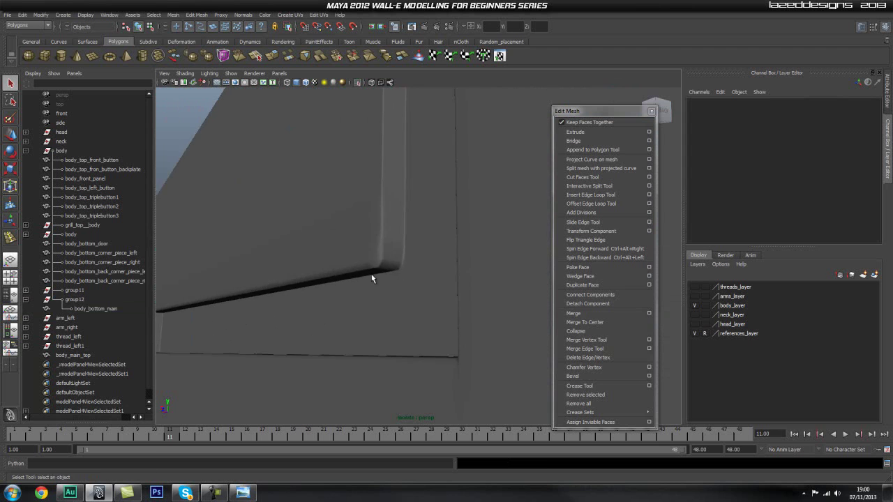
# Insert an edge loop across the side wall just above the recess's bottom ledge.
pyautogui.click(369, 280)
pyautogui.keyDown('alt'); pyautogui.moveTo(253, 281); pyautogui.dragTo(413, 265); pyautogui.keyUp('alt')
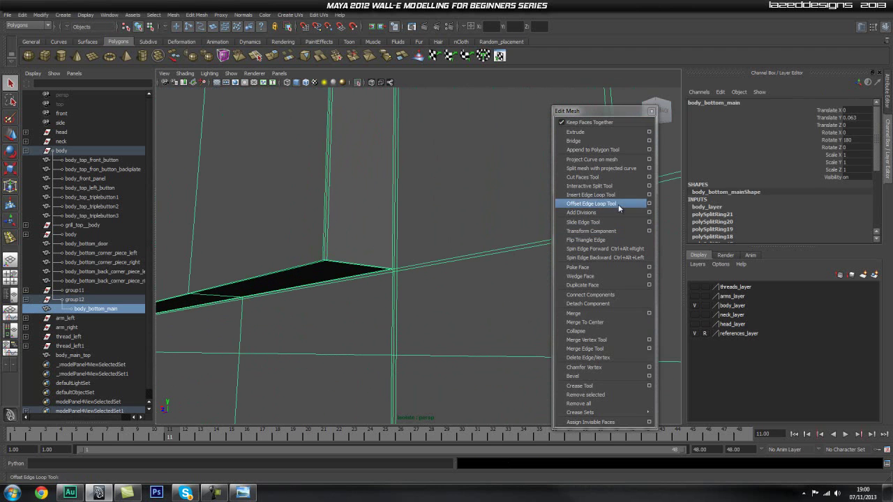
pyautogui.click(611, 195)
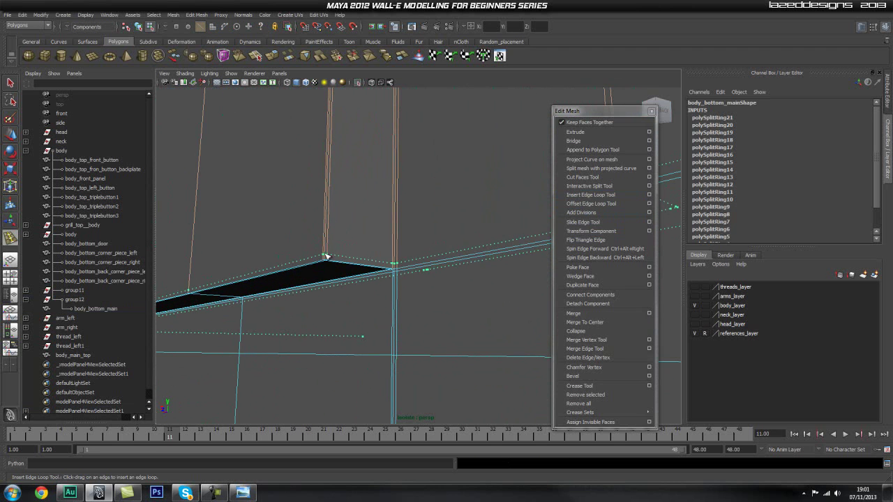
pyautogui.keyDown('alt'); pyautogui.moveTo(324, 256); pyautogui.dragTo(379, 272); pyautogui.keyUp('alt')
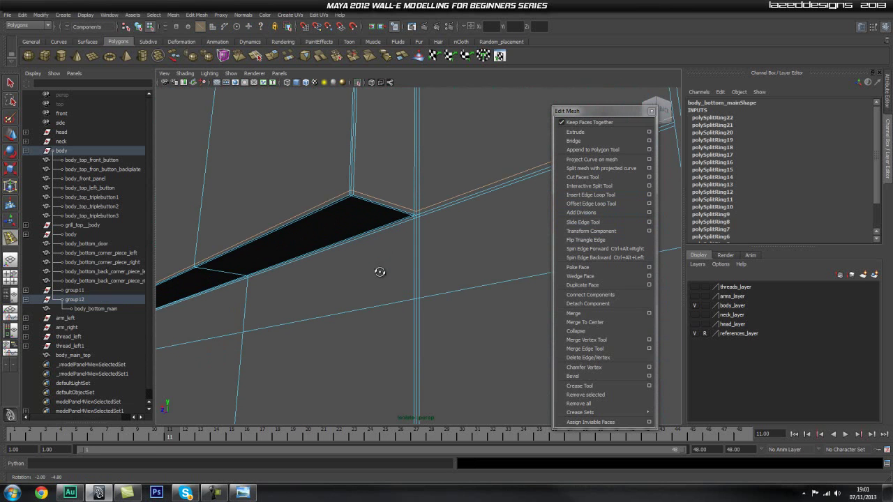
# Return to object selection, show the lower body smoothed and deselect it.
pyautogui.scroll(-3, 397, 244)
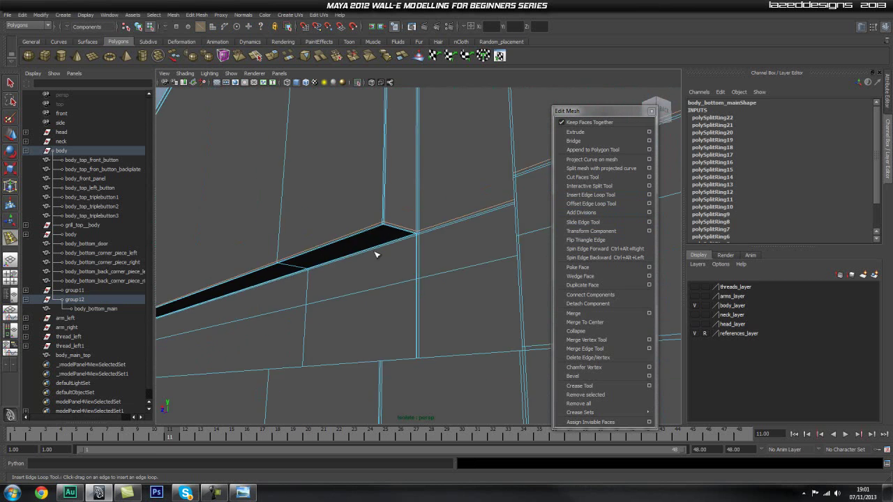
pyautogui.keyDown('alt'); pyautogui.moveTo(397, 253); pyautogui.dragTo(416, 255); pyautogui.keyUp('alt')
pyautogui.scroll(-4, 411, 256)
pyautogui.keyDown('alt'); pyautogui.moveTo(287, 268); pyautogui.dragTo(351, 241); pyautogui.keyUp('alt')
pyautogui.press('q')
pyautogui.moveTo(351, 237); pyautogui.dragTo(213, 164, button='right')
pyautogui.click(298, 201)
pyautogui.press('3')
pyautogui.click(213, 119)
# Display the lower body unsmoothed and insert an edge loop just below the outer edge of the side recess's bottom ledge.
pyautogui.keyDown('alt'); pyautogui.moveTo(351, 237); pyautogui.dragTo(523, 253); pyautogui.keyUp('alt')
pyautogui.keyDown('alt'); pyautogui.moveTo(523, 253); pyautogui.dragTo(504, 209, button='middle'); pyautogui.keyUp('alt')
pyautogui.scroll(1, 525, 269)
pyautogui.keyDown('alt'); pyautogui.moveTo(307, 235); pyautogui.dragTo(547, 264, button='right'); pyautogui.keyUp('alt')
pyautogui.click(418, 275)
pyautogui.press('1')
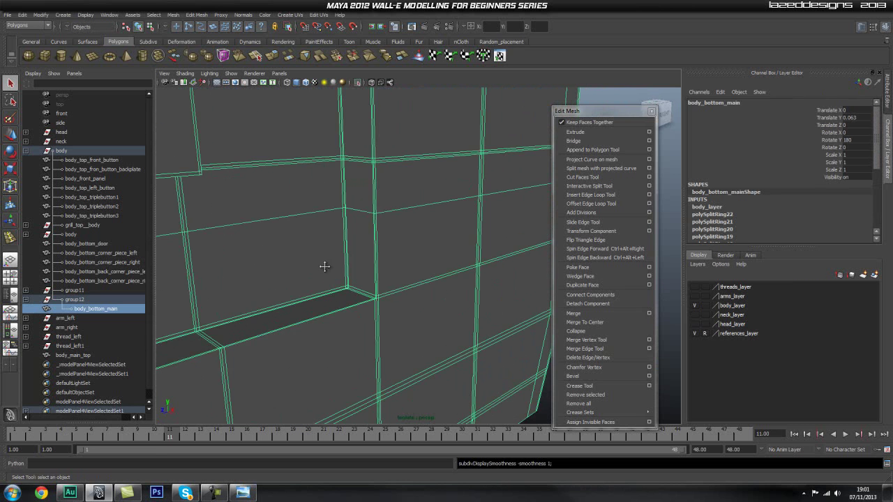
pyautogui.keyDown('alt'); pyautogui.moveTo(323, 266); pyautogui.dragTo(385, 247); pyautogui.keyUp('alt')
pyautogui.keyDown('alt'); pyautogui.moveTo(384, 247); pyautogui.dragTo(601, 253, button='right'); pyautogui.keyUp('alt')
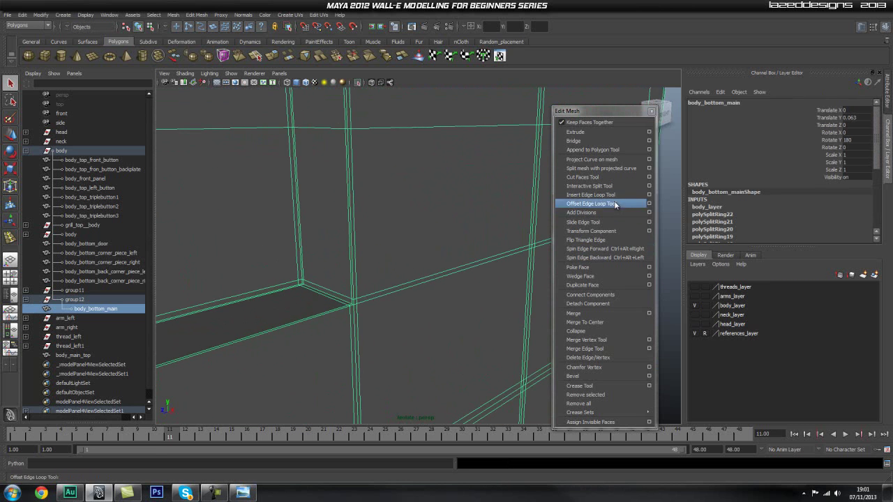
pyautogui.click(593, 204)
pyautogui.moveTo(362, 317); pyautogui.dragTo(357, 310)
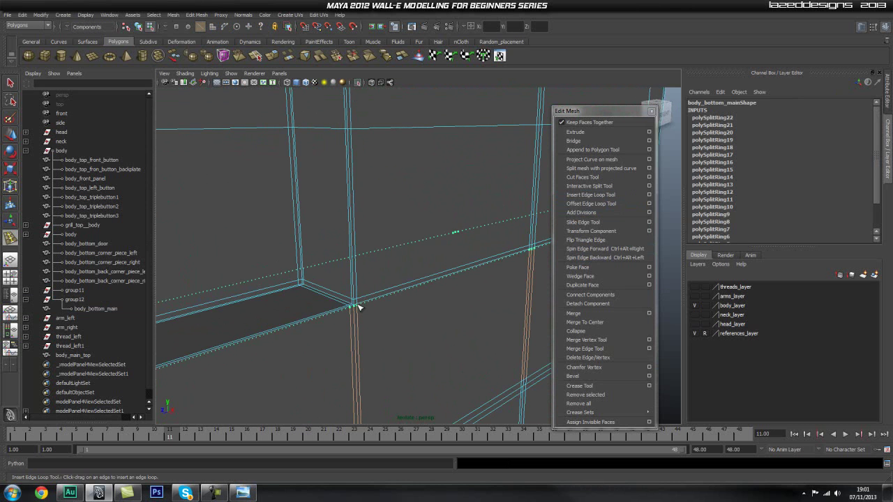
# Return to object selection and compare the smoothed and unsmoothed display of the side recess's end corner.
pyautogui.moveTo(362, 261); pyautogui.dragTo(384, 244, button='right')
pyautogui.keyDown('alt'); pyautogui.moveTo(384, 244); pyautogui.dragTo(243, 253); pyautogui.keyUp('alt')
pyautogui.click(502, 237)
pyautogui.keyDown('alt'); pyautogui.moveTo(502, 237); pyautogui.dragTo(357, 230); pyautogui.keyUp('alt')
pyautogui.keyDown('alt'); pyautogui.moveTo(357, 230); pyautogui.dragTo(472, 247, button='right'); pyautogui.keyUp('alt')
pyautogui.click(471, 245)
pyautogui.keyDown('alt'); pyautogui.moveTo(318, 171); pyautogui.dragTo(383, 243, button='middle'); pyautogui.keyUp('alt')
pyautogui.keyDown('alt'); pyautogui.moveTo(311, 223); pyautogui.dragTo(347, 230, button='right'); pyautogui.keyUp('alt')
pyautogui.press('1')
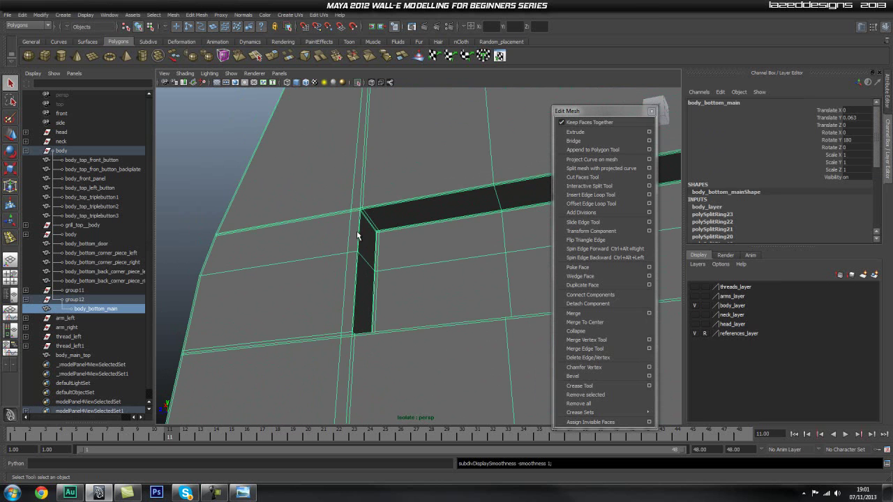
# Preview the whole side wall smoothed, restore the unsmoothed display and deselect the lower body.
pyautogui.keyDown('alt'); pyautogui.moveTo(376, 234); pyautogui.dragTo(434, 258); pyautogui.keyUp('alt')
pyautogui.keyDown('alt'); pyautogui.moveTo(493, 187); pyautogui.dragTo(373, 205); pyautogui.keyUp('alt')
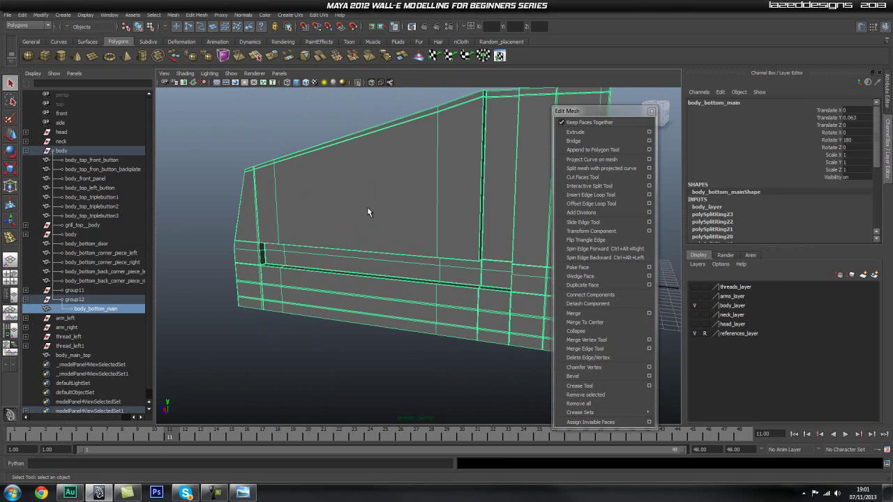
pyautogui.press('3')
pyautogui.keyDown('alt'); pyautogui.moveTo(470, 235); pyautogui.dragTo(397, 241, button='right'); pyautogui.keyUp('alt')
pyautogui.keyDown('alt'); pyautogui.moveTo(398, 241); pyautogui.dragTo(415, 241); pyautogui.keyUp('alt')
pyautogui.press('1')
pyautogui.keyDown('alt'); pyautogui.moveTo(492, 208); pyautogui.dragTo(348, 251); pyautogui.keyUp('alt')
pyautogui.moveTo(384, 184); pyautogui.dragTo(418, 176, button='right')
pyautogui.click(389, 179)
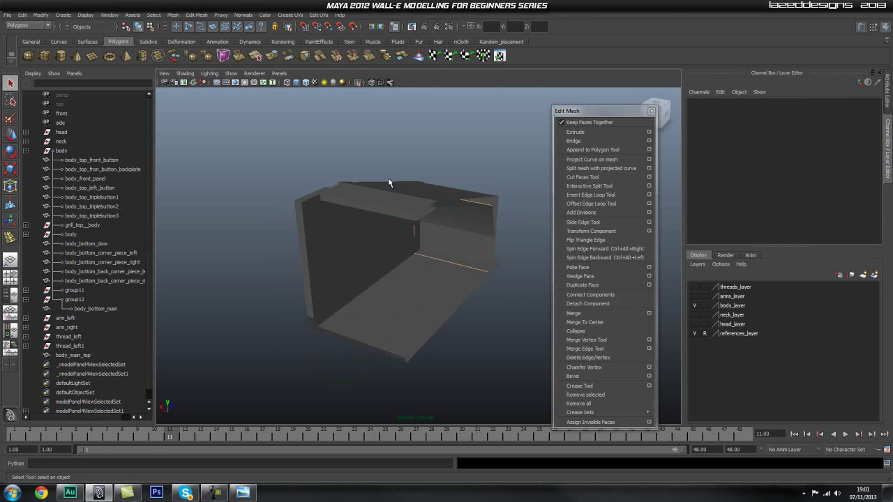
# Duplicate the lower body half and mirror the copy to the other side by setting its X scale to -1.
pyautogui.click(402, 203)
pyautogui.hotkey('ctrl', 'd')
pyautogui.keyDown('alt'); pyautogui.moveTo(433, 287); pyautogui.dragTo(397, 256, button='middle'); pyautogui.keyUp('alt')
pyautogui.keyDown('alt'); pyautogui.moveTo(397, 258); pyautogui.dragTo(338, 264); pyautogui.keyUp('alt')
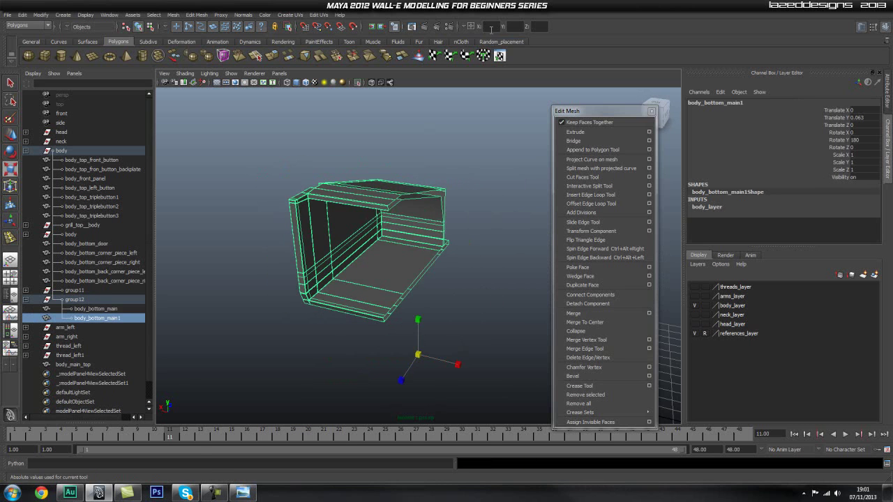
pyautogui.write('-1')
pyautogui.press('Return')
pyautogui.click(468, 181)
pyautogui.keyDown('alt'); pyautogui.moveTo(468, 182); pyautogui.dragTo(432, 202); pyautogui.keyUp('alt')
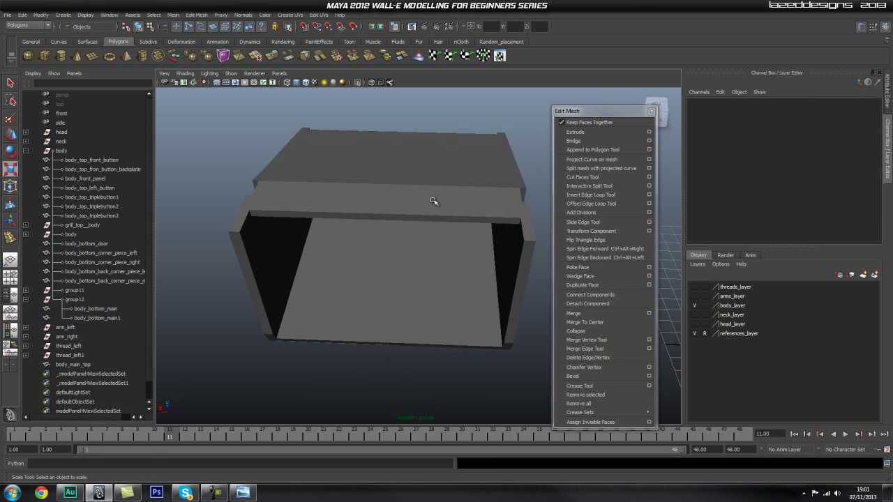
# Combine the two lower body halves into one mesh and refresh the isolated display to show it.
pyautogui.click(433, 203)
pyautogui.keyDown('shift'); pyautogui.click(326, 193); pyautogui.keyUp('shift')
pyautogui.click(174, 15)
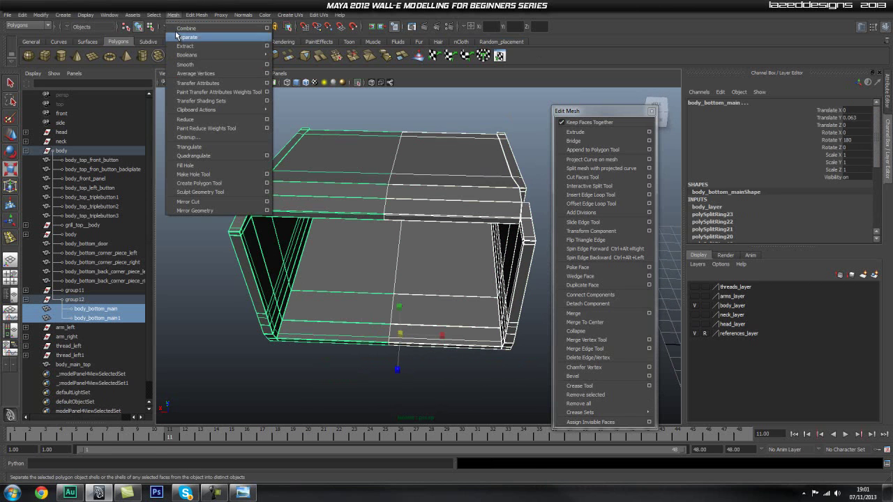
pyautogui.click(185, 30)
pyautogui.press('space')
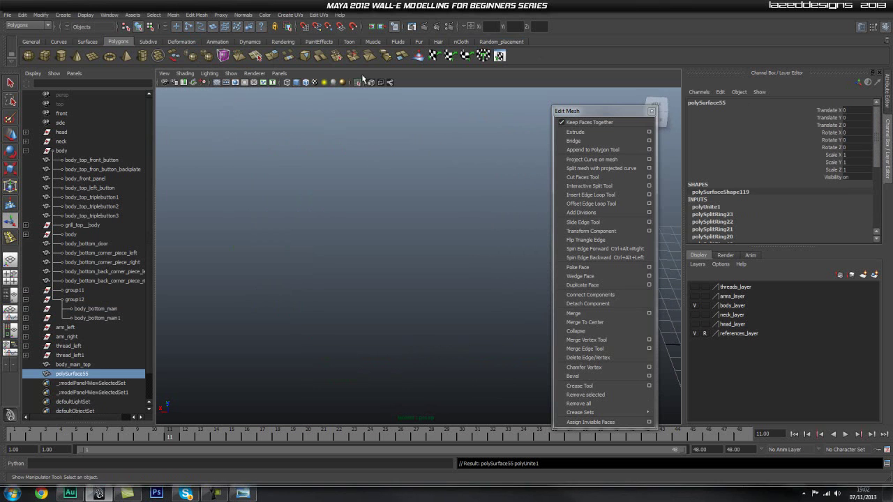
pyautogui.click(356, 83)
# Select all vertices along the centre seam in the front view and merge them.
pyautogui.press('space')
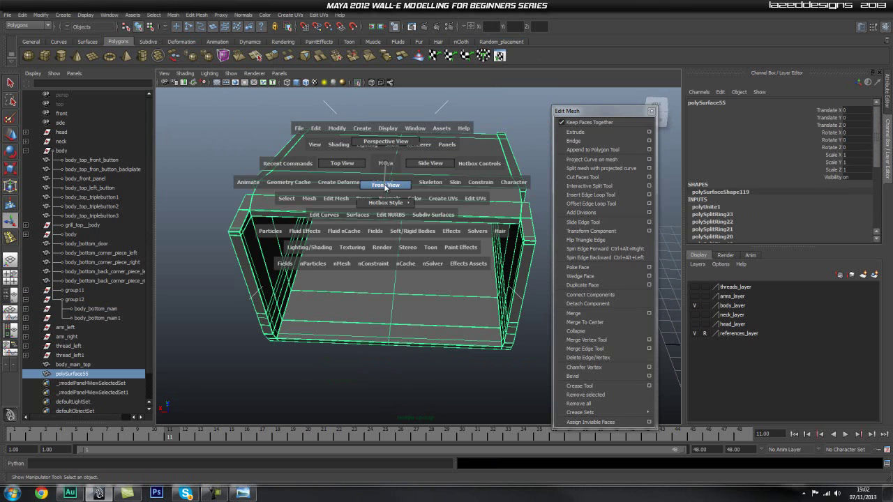
pyautogui.moveTo(385, 163); pyautogui.dragTo(385, 187)
pyautogui.keyDown('alt'); pyautogui.moveTo(434, 215); pyautogui.dragTo(306, 223, button='right'); pyautogui.keyUp('alt')
pyautogui.keyDown('alt'); pyautogui.moveTo(306, 222); pyautogui.dragTo(403, 172, button='middle'); pyautogui.keyUp('alt')
pyautogui.moveTo(396, 195); pyautogui.dragTo(364, 150, button='right')
pyautogui.moveTo(383, 389); pyautogui.dragTo(383, 389)
pyautogui.keyDown('alt'); pyautogui.moveTo(273, 206); pyautogui.dragTo(411, 215, button='right'); pyautogui.keyUp('alt')
pyautogui.keyDown('shift'); pyautogui.moveTo(318, 190); pyautogui.dragTo(318, 164, button='right'); pyautogui.keyUp('shift')
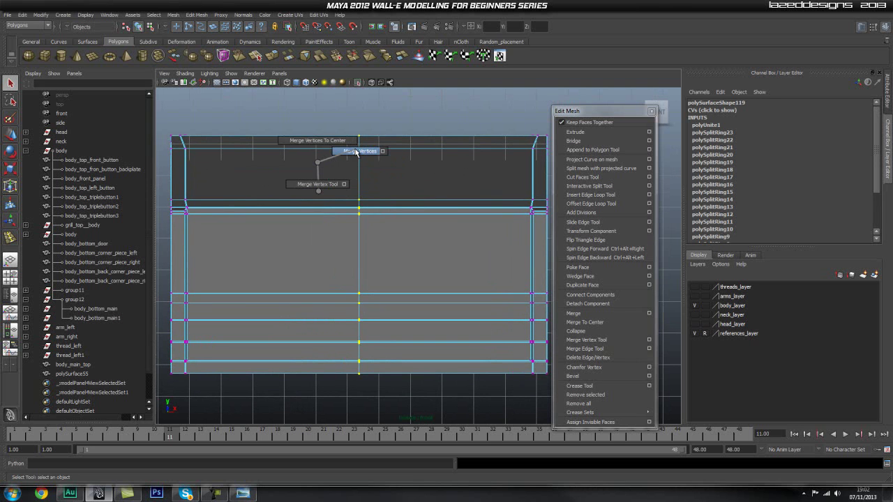
# Examine the merged vertices along the lower body's centre seam up close in the perspective view.
pyautogui.press('space')
pyautogui.moveTo(352, 183)
pyautogui.mouseDown()
pyautogui.moveTo(353, 158)
pyautogui.moveTo(359, 183)
pyautogui.moveTo(345, 170)
pyautogui.mouseUp()
pyautogui.keyDown('alt'); pyautogui.moveTo(344, 170); pyautogui.dragTo(494, 213, button='right'); pyautogui.keyUp('alt')
pyautogui.keyDown('alt'); pyautogui.moveTo(357, 162); pyautogui.dragTo(379, 197, button='middle'); pyautogui.keyUp('alt')
pyautogui.keyDown('alt'); pyautogui.moveTo(378, 197); pyautogui.dragTo(353, 217); pyautogui.keyUp('alt')
pyautogui.keyDown('alt'); pyautogui.moveTo(356, 209); pyautogui.dragTo(479, 213, button='right'); pyautogui.keyUp('alt')
pyautogui.keyDown('alt'); pyautogui.moveTo(479, 212); pyautogui.dragTo(478, 307); pyautogui.keyUp('alt')
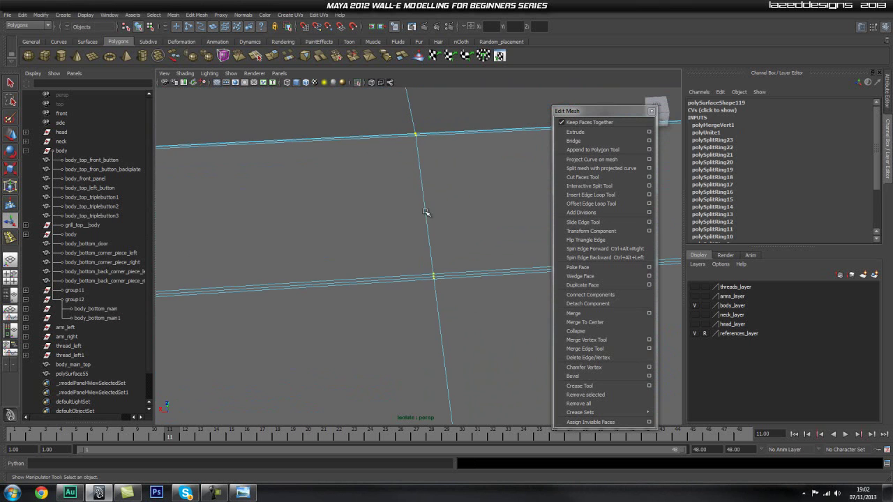
pyautogui.keyDown('alt'); pyautogui.moveTo(407, 155); pyautogui.dragTo(529, 259, button='right'); pyautogui.keyUp('alt')
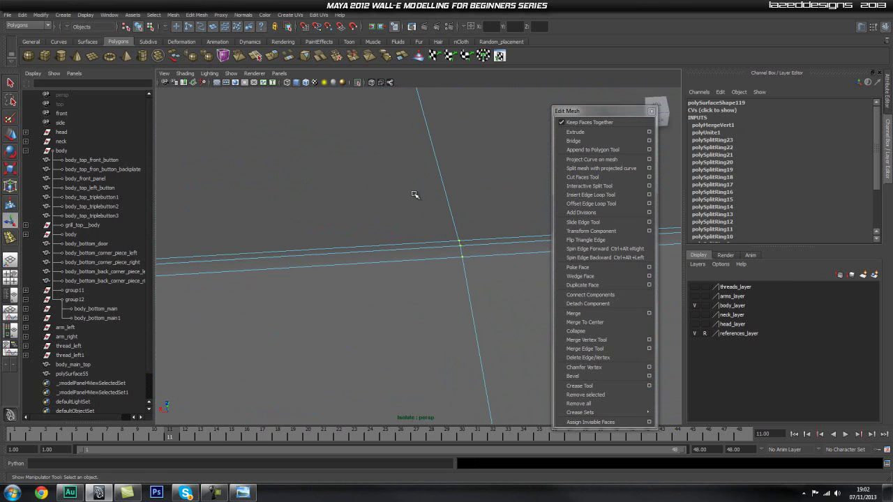
pyautogui.keyDown('alt'); pyautogui.moveTo(412, 189); pyautogui.dragTo(438, 283, button='middle'); pyautogui.keyUp('alt')
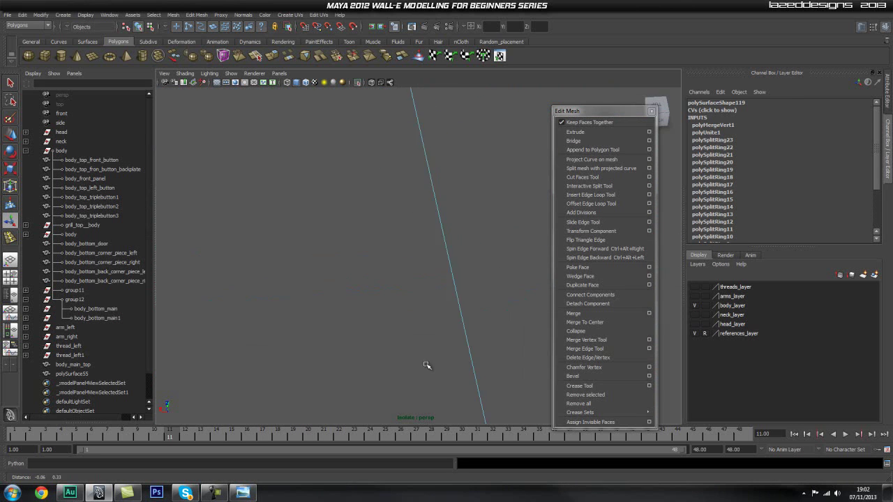
pyautogui.keyDown('alt'); pyautogui.moveTo(354, 234); pyautogui.dragTo(351, 306); pyautogui.keyUp('alt')
pyautogui.keyDown('alt'); pyautogui.moveTo(351, 307); pyautogui.dragTo(482, 78, button='middle'); pyautogui.keyUp('alt')
pyautogui.keyDown('alt'); pyautogui.moveTo(358, 277); pyautogui.dragTo(397, 178, button='middle'); pyautogui.keyUp('alt')
pyautogui.keyDown('alt'); pyautogui.moveTo(374, 250); pyautogui.dragTo(403, 247, button='right'); pyautogui.keyUp('alt')
pyautogui.keyDown('alt'); pyautogui.moveTo(403, 246); pyautogui.dragTo(418, 288); pyautogui.keyUp('alt')
pyautogui.keyDown('alt'); pyautogui.moveTo(379, 252); pyautogui.dragTo(384, 114, button='middle'); pyautogui.keyUp('alt')
pyautogui.keyDown('alt'); pyautogui.moveTo(321, 238); pyautogui.dragTo(387, 239, button='right'); pyautogui.keyUp('alt')
pyautogui.keyDown('alt'); pyautogui.moveTo(387, 240); pyautogui.dragTo(407, 129, button='middle'); pyautogui.keyUp('alt')
pyautogui.keyDown('alt'); pyautogui.moveTo(405, 168); pyautogui.dragTo(433, 191, button='middle'); pyautogui.keyUp('alt')
pyautogui.keyDown('alt'); pyautogui.moveTo(432, 192); pyautogui.dragTo(526, 254, button='right'); pyautogui.keyUp('alt')
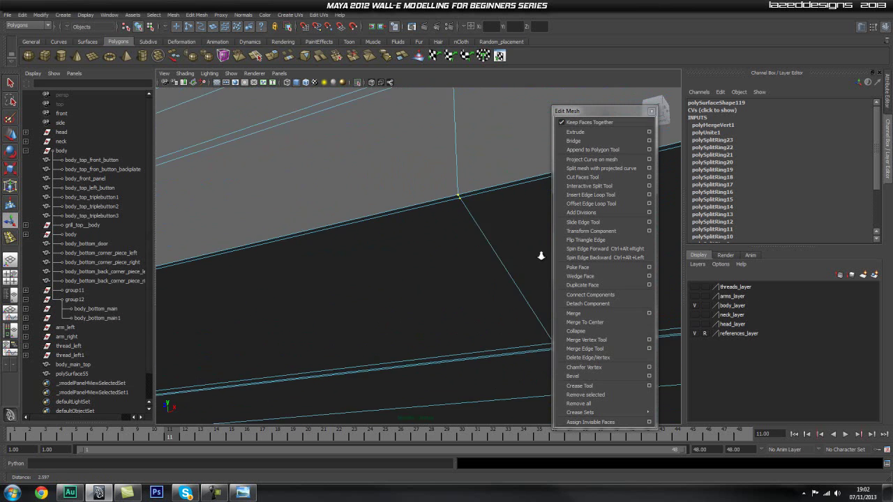
# Examine the lower body's bottom corners and underside, return to object selection and deselect the mesh.
pyautogui.keyDown('alt'); pyautogui.moveTo(419, 268); pyautogui.dragTo(266, 253, button='right'); pyautogui.keyUp('alt')
pyautogui.keyDown('alt'); pyautogui.moveTo(541, 275); pyautogui.dragTo(370, 277, button='right'); pyautogui.keyUp('alt')
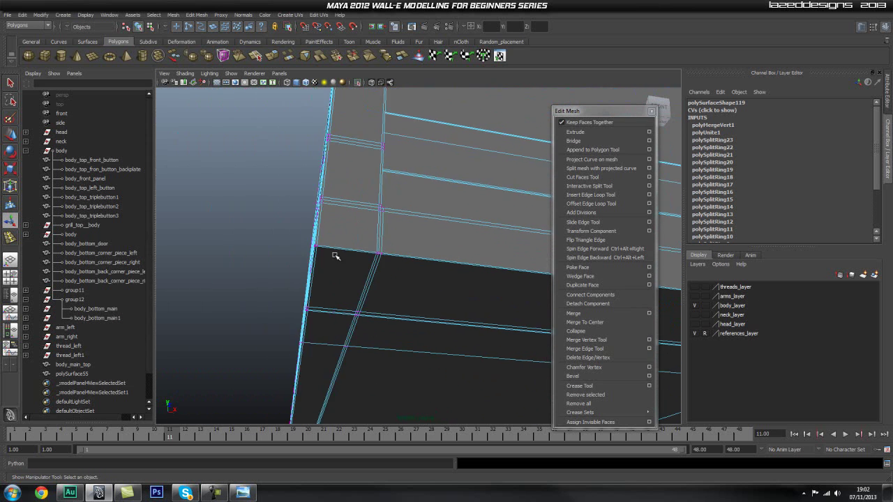
pyautogui.keyDown('alt'); pyautogui.moveTo(441, 272); pyautogui.dragTo(458, 275, button='right'); pyautogui.keyUp('alt')
pyautogui.keyDown('alt'); pyautogui.moveTo(344, 257); pyautogui.dragTo(466, 258, button='right'); pyautogui.keyUp('alt')
pyautogui.keyDown('alt'); pyautogui.moveTo(466, 258); pyautogui.dragTo(306, 224, button='middle'); pyautogui.keyUp('alt')
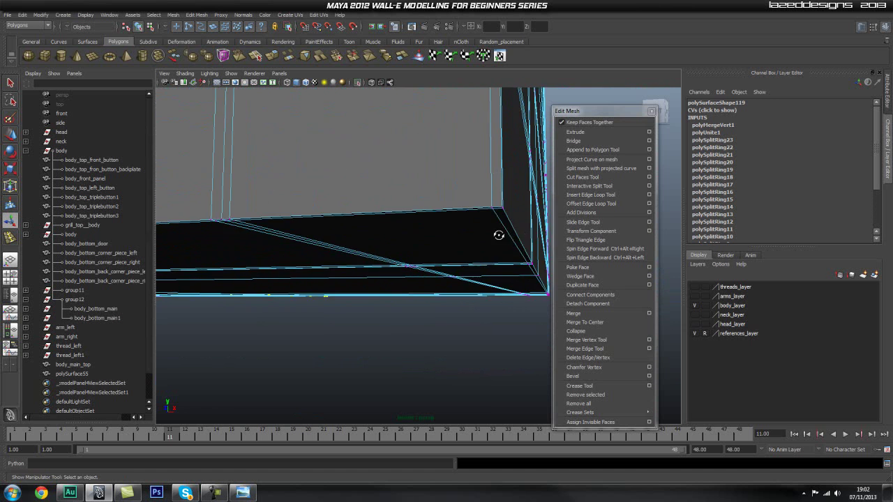
pyautogui.keyDown('alt'); pyautogui.moveTo(507, 235); pyautogui.dragTo(483, 240); pyautogui.keyUp('alt')
pyautogui.keyDown('alt'); pyautogui.moveTo(293, 243); pyautogui.dragTo(358, 249); pyautogui.keyUp('alt')
pyautogui.scroll(-5, 388, 189)
pyautogui.press('q')
pyautogui.moveTo(388, 186); pyautogui.dragTo(438, 171, button='right')
pyautogui.click(387, 274)
# Delete the edge loop running along the centre seam and return to object selection with nothing selected.
pyautogui.keyDown('alt'); pyautogui.moveTo(381, 140); pyautogui.dragTo(422, 213, button='middle'); pyautogui.keyUp('alt')
pyautogui.scroll(3, 426, 216)
pyautogui.moveTo(426, 219); pyautogui.dragTo(418, 188, button='right')
pyautogui.doubleClick(420, 189)
pyautogui.keyDown('alt'); pyautogui.moveTo(420, 189); pyautogui.dragTo(452, 203, button='middle'); pyautogui.keyUp('alt')
pyautogui.keyDown('shift'); pyautogui.moveTo(452, 203); pyautogui.dragTo(420, 214, button='right'); pyautogui.keyUp('shift')
pyautogui.keyDown('alt'); pyautogui.moveTo(452, 211); pyautogui.dragTo(387, 190); pyautogui.keyUp('alt')
pyautogui.press('q')
pyautogui.moveTo(387, 191); pyautogui.dragTo(421, 177, button='right')
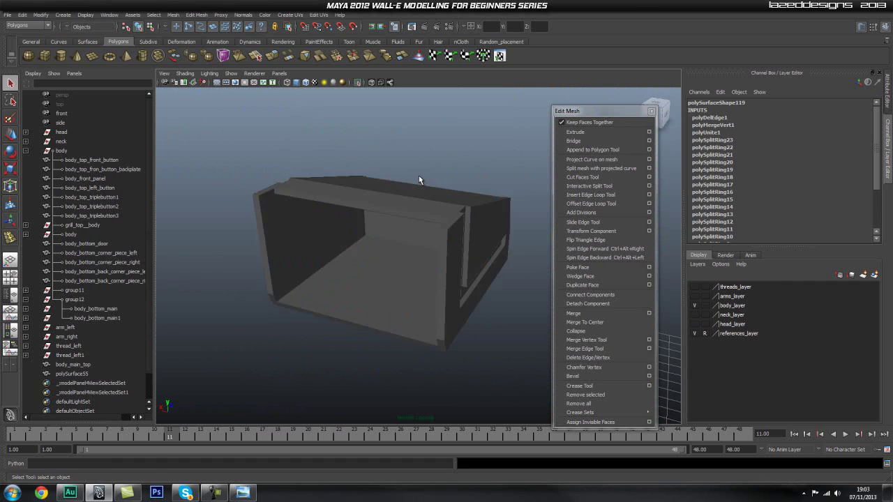
pyautogui.click(395, 191)
pyautogui.click(469, 164)
# Insert an edge loop around the combined mesh's walls just above the rim of the underside.
pyautogui.keyDown('alt'); pyautogui.moveTo(468, 168); pyautogui.dragTo(352, 209); pyautogui.keyUp('alt')
pyautogui.keyDown('alt'); pyautogui.moveTo(352, 209); pyautogui.dragTo(436, 242, button='right'); pyautogui.keyUp('alt')
pyautogui.click(335, 275)
pyautogui.keyDown('alt'); pyautogui.moveTo(335, 275); pyautogui.dragTo(365, 245); pyautogui.keyUp('alt')
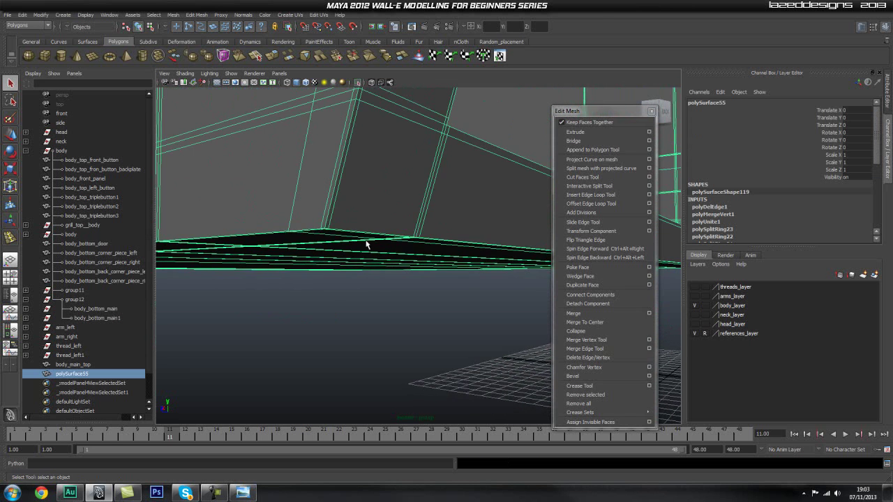
pyautogui.click(609, 199)
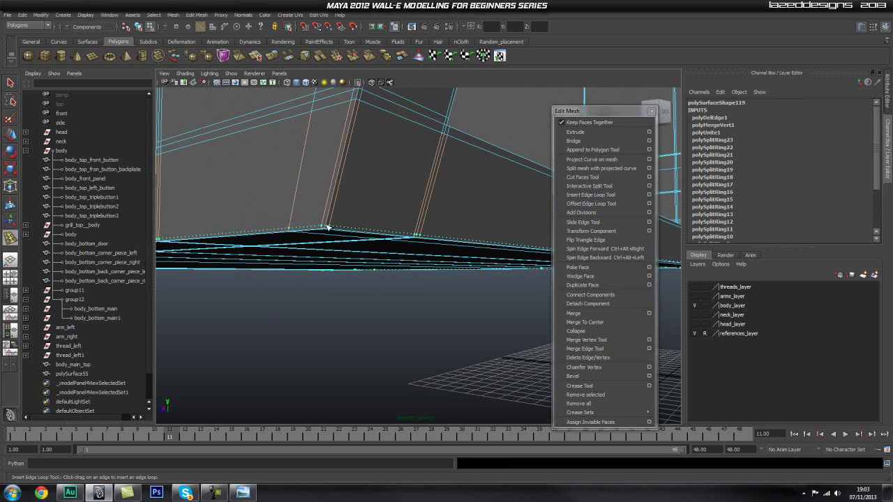
pyautogui.keyDown('alt'); pyautogui.moveTo(445, 246); pyautogui.dragTo(302, 233); pyautogui.keyUp('alt')
# Return to object selection, examine the smoothed rim up close and display the lower body unsmoothed.
pyautogui.press('q')
pyautogui.moveTo(380, 209); pyautogui.dragTo(399, 192, button='right')
pyautogui.click(458, 279)
pyautogui.keyDown('alt'); pyautogui.moveTo(458, 279); pyautogui.dragTo(397, 223); pyautogui.keyUp('alt')
pyautogui.scroll(8, 467, 286)
pyautogui.keyDown('alt'); pyautogui.moveTo(398, 223); pyautogui.dragTo(411, 257, button='middle'); pyautogui.keyUp('alt')
pyautogui.click(462, 252)
pyautogui.press('1')
pyautogui.scroll(-8, 484, 269)
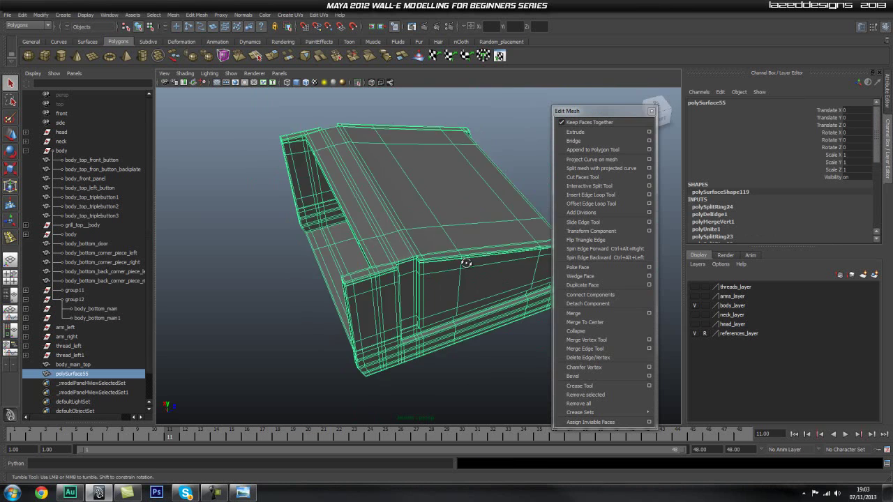
# Examine the combined lower body's side, corners and front opening for edges that still need supporting loops.
pyautogui.keyDown('alt'); pyautogui.moveTo(507, 262); pyautogui.dragTo(428, 258); pyautogui.keyUp('alt')
pyautogui.click(427, 118)
pyautogui.keyDown('alt'); pyautogui.moveTo(511, 241); pyautogui.dragTo(458, 230); pyautogui.keyUp('alt')
pyautogui.keyDown('alt'); pyautogui.moveTo(459, 229); pyautogui.dragTo(380, 234, button='middle'); pyautogui.keyUp('alt')
pyautogui.keyDown('alt'); pyautogui.moveTo(380, 233); pyautogui.dragTo(447, 238); pyautogui.keyUp('alt')
pyautogui.keyDown('alt'); pyautogui.moveTo(447, 239); pyautogui.dragTo(612, 248, button='right'); pyautogui.keyUp('alt')
pyautogui.keyDown('alt'); pyautogui.moveTo(466, 235); pyautogui.dragTo(482, 234, button='middle'); pyautogui.keyUp('alt')
pyautogui.keyDown('alt'); pyautogui.moveTo(481, 234); pyautogui.dragTo(454, 239); pyautogui.keyUp('alt')
pyautogui.click(388, 253)
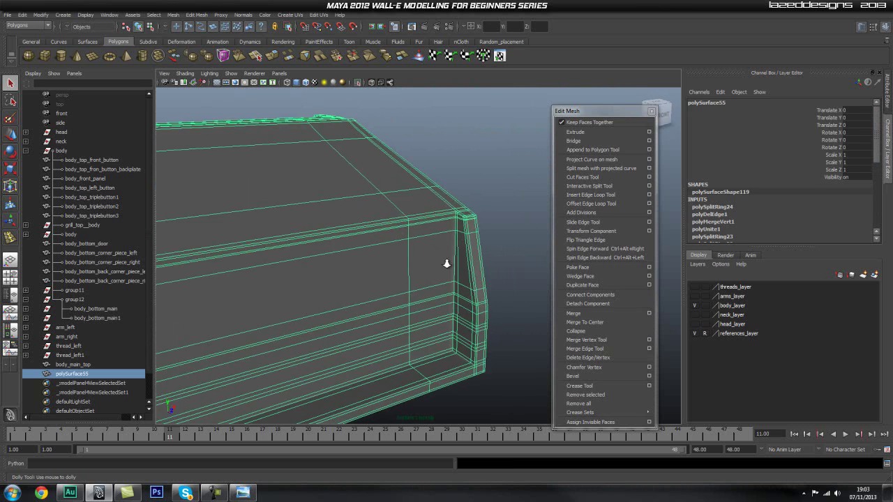
pyautogui.scroll(4, 428, 219)
pyautogui.scroll(-3, 428, 219)
pyautogui.keyDown('alt'); pyautogui.moveTo(401, 206); pyautogui.dragTo(392, 229); pyautogui.keyUp('alt')
pyautogui.scroll(-4, 431, 240)
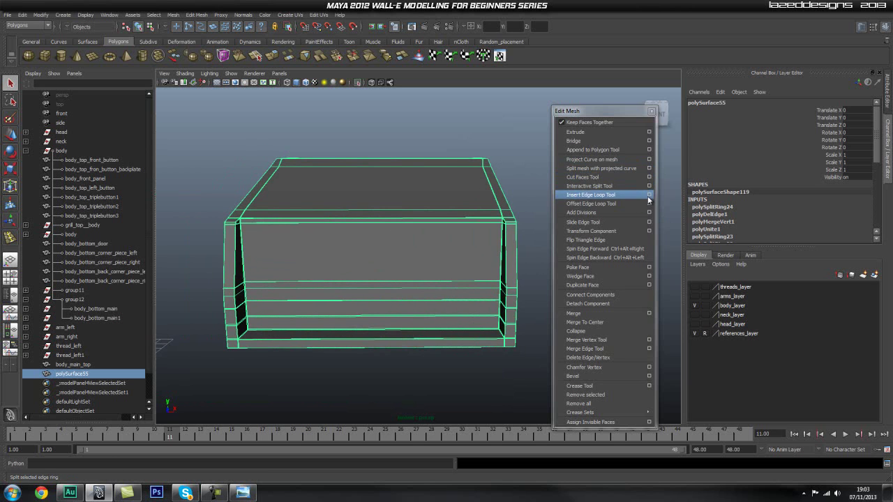
# Preview the lower body smoothed, examine its front opening and corners, and return it to the unsmoothed display.
pyautogui.press('3')
pyautogui.click(494, 181)
pyautogui.keyDown('alt'); pyautogui.moveTo(493, 183); pyautogui.dragTo(521, 203); pyautogui.keyUp('alt')
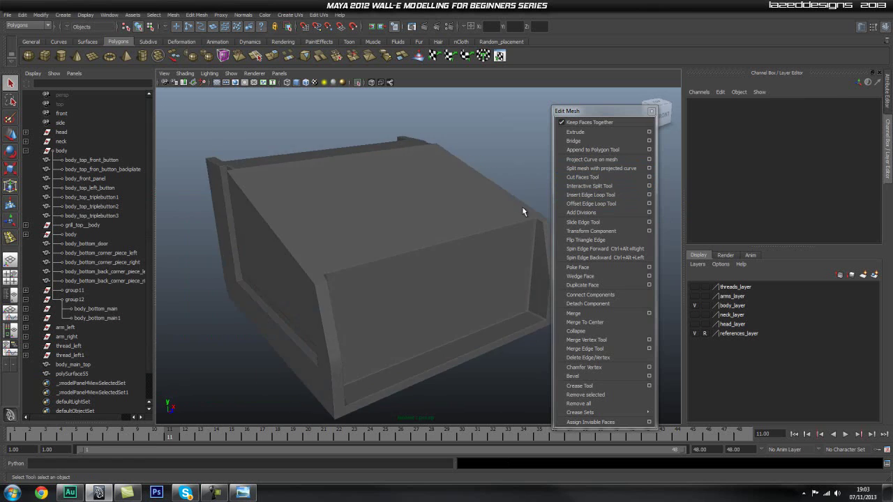
pyautogui.keyDown('alt'); pyautogui.moveTo(492, 237); pyautogui.dragTo(377, 193, button='middle'); pyautogui.keyUp('alt')
pyautogui.keyDown('alt'); pyautogui.moveTo(377, 195); pyautogui.dragTo(447, 210, button='right'); pyautogui.keyUp('alt')
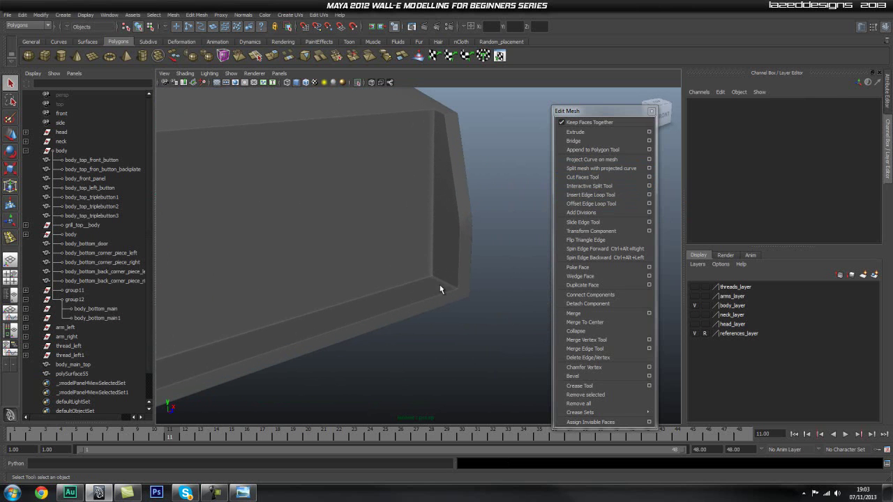
pyautogui.keyDown('alt'); pyautogui.moveTo(404, 285); pyautogui.dragTo(368, 245); pyautogui.keyUp('alt')
pyautogui.click(421, 269)
pyautogui.press('1')
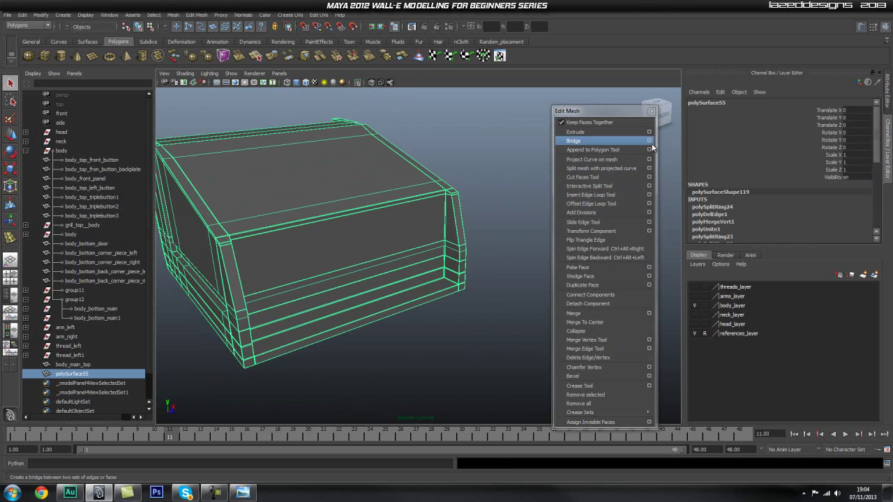
# Insert six evenly spaced edge loops across the lower body's width with the Insert Edge Loop tool's multiple edge loops option.
pyautogui.click(649, 196)
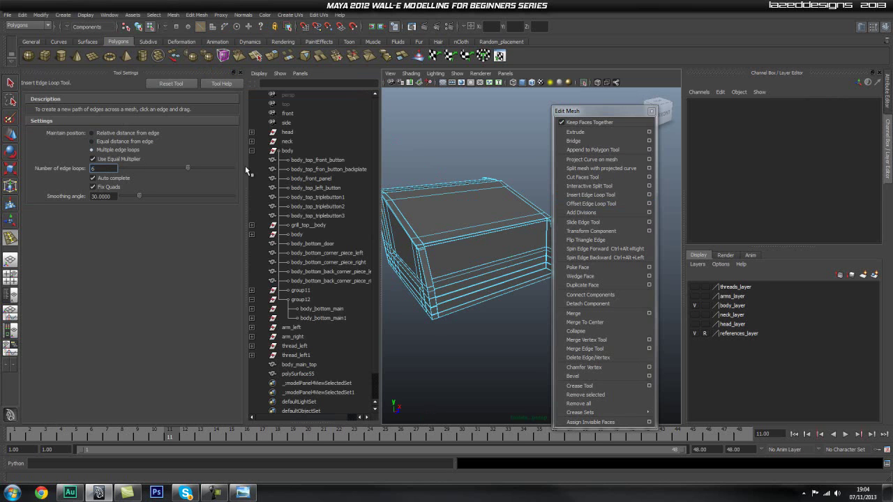
pyautogui.click(490, 233)
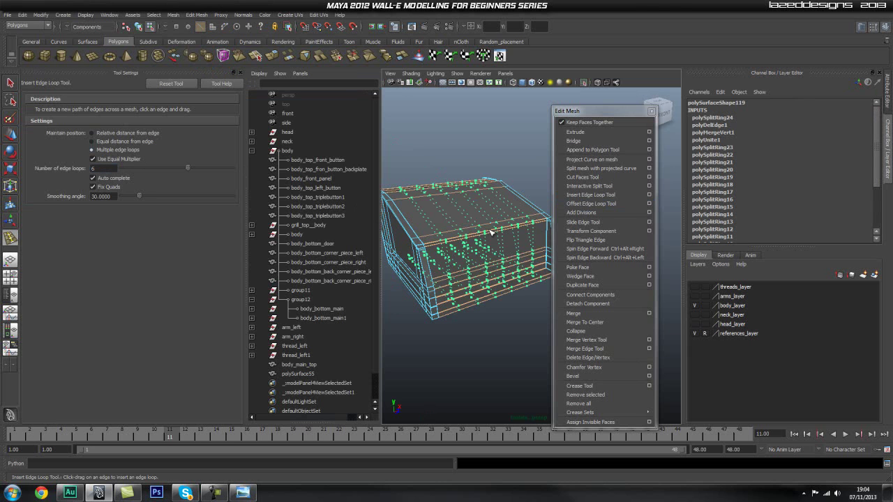
pyautogui.keyDown('alt'); pyautogui.moveTo(456, 250); pyautogui.dragTo(497, 252, button='right'); pyautogui.keyUp('alt')
pyautogui.keyDown('alt'); pyautogui.moveTo(498, 252); pyautogui.dragTo(471, 262, button='middle'); pyautogui.keyUp('alt')
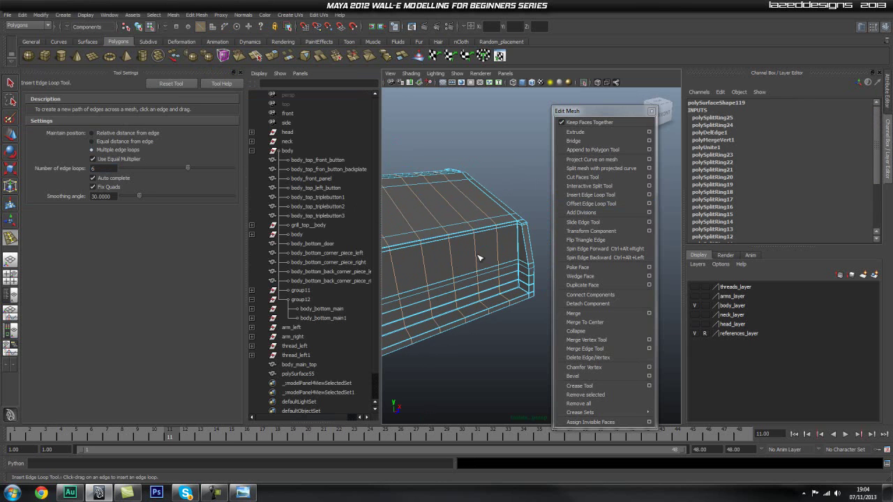
pyautogui.press('q')
pyautogui.moveTo(505, 230); pyautogui.dragTo(528, 219, button='right')
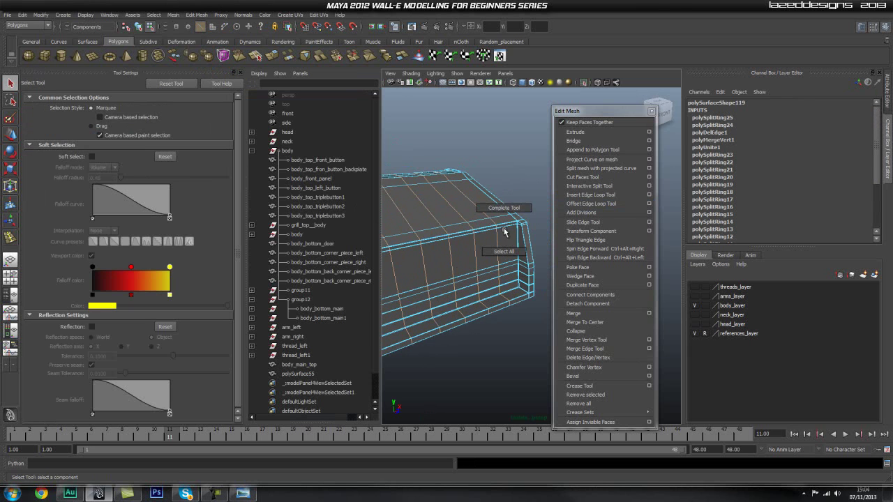
# Insert single edge loops around the lower body's walls using relative distance from edge, and display the mesh smoothed in object selection.
pyautogui.click(649, 193)
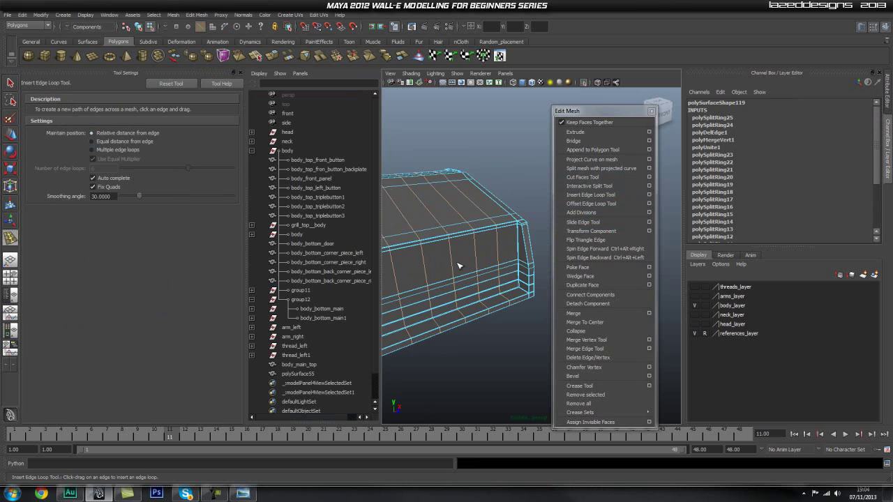
pyautogui.keyDown('alt'); pyautogui.moveTo(459, 266); pyautogui.dragTo(556, 258, button='right'); pyautogui.keyUp('alt')
pyautogui.keyDown('alt'); pyautogui.moveTo(496, 241); pyautogui.dragTo(518, 224, button='middle'); pyautogui.keyUp('alt')
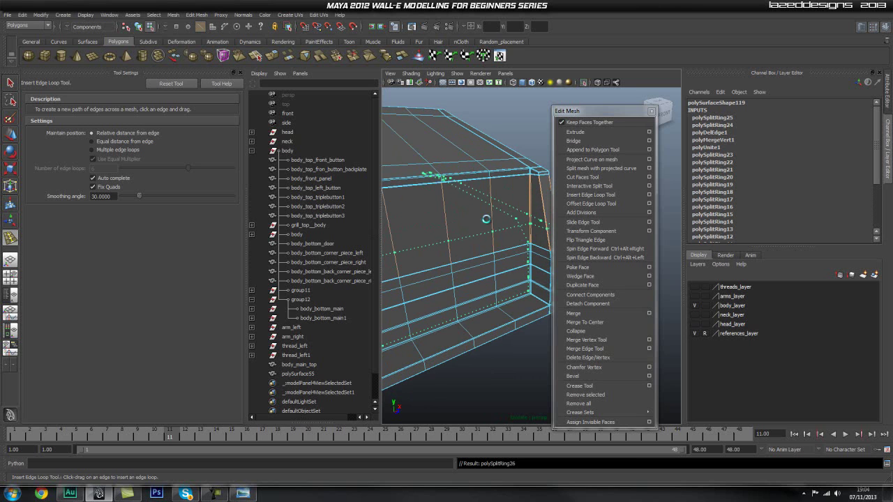
pyautogui.moveTo(482, 188); pyautogui.dragTo(502, 177, button='right')
pyautogui.click(481, 196)
pyautogui.press('3')
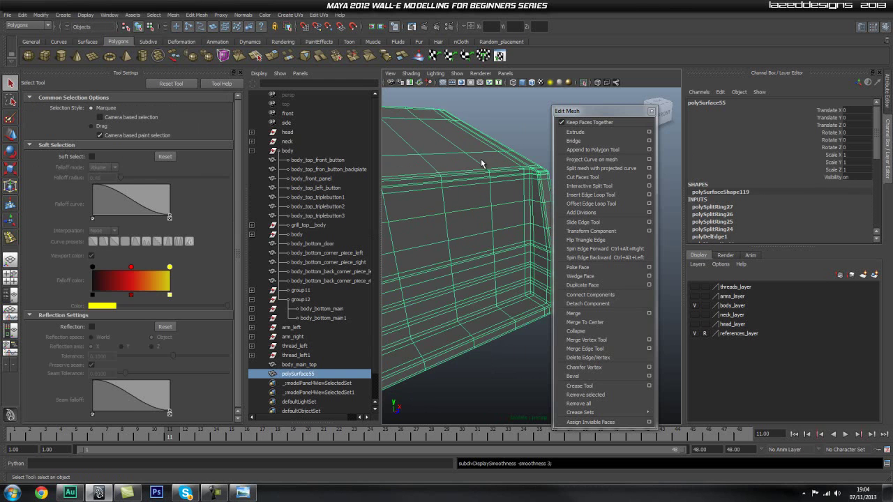
pyautogui.keyDown('alt'); pyautogui.moveTo(491, 153); pyautogui.dragTo(426, 167); pyautogui.keyUp('alt')
pyautogui.click(240, 73)
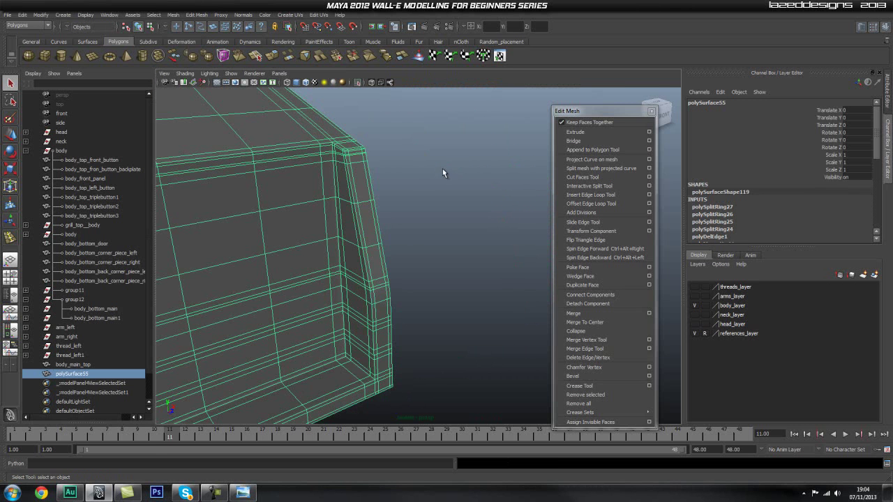
# Deselect the lower body and examine its smoothed corners, side slot and interior from several angles.
pyautogui.click(375, 194)
pyautogui.moveTo(366, 193); pyautogui.dragTo(408, 177, button='right')
pyautogui.keyDown('alt'); pyautogui.moveTo(365, 214); pyautogui.dragTo(489, 221); pyautogui.keyUp('alt')
pyautogui.keyDown('alt'); pyautogui.moveTo(489, 221); pyautogui.dragTo(491, 315, button='right'); pyautogui.keyUp('alt')
pyautogui.keyDown('alt'); pyautogui.moveTo(492, 314); pyautogui.dragTo(572, 389, button='middle'); pyautogui.keyUp('alt')
pyautogui.scroll(-10, 330, 269)
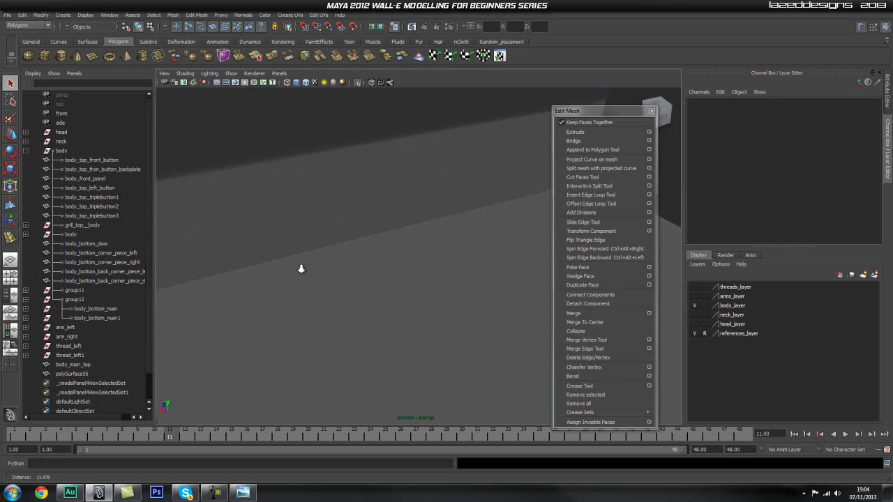
pyautogui.keyDown('alt'); pyautogui.moveTo(358, 271); pyautogui.dragTo(445, 281); pyautogui.keyUp('alt')
pyautogui.scroll(2, 461, 279)
pyautogui.scroll(-3, 461, 282)
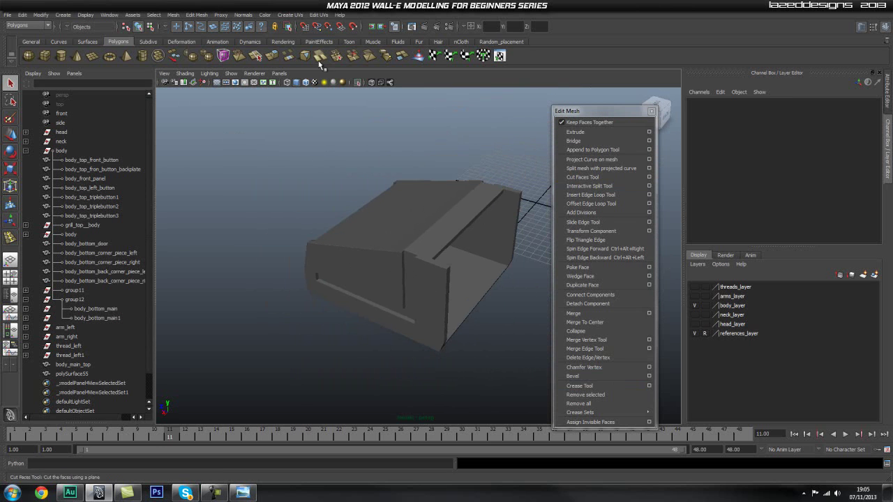
# Turn off the isolated view of the lower body and examine it together with the other body parts.
pyautogui.click(359, 84)
pyautogui.keyDown('alt'); pyautogui.moveTo(308, 213); pyautogui.dragTo(517, 208); pyautogui.keyUp('alt')
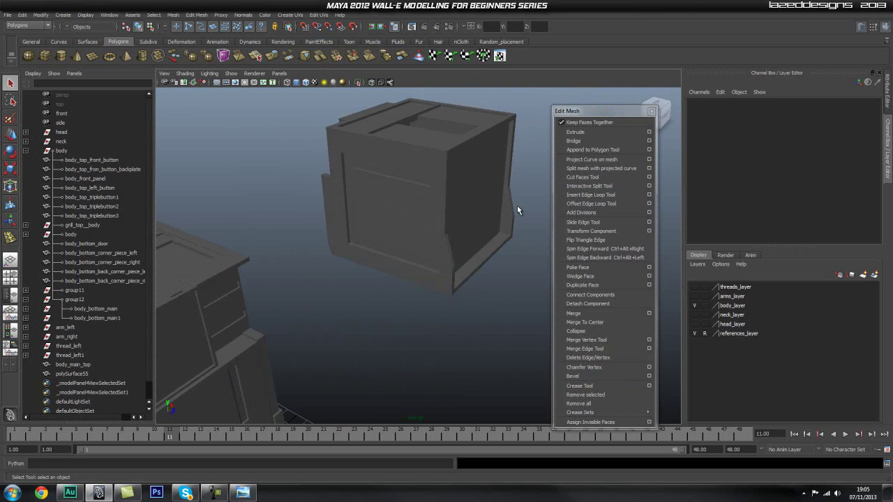
pyautogui.keyDown('alt'); pyautogui.moveTo(518, 207); pyautogui.dragTo(440, 250, button='middle'); pyautogui.keyUp('alt')
pyautogui.keyDown('alt'); pyautogui.moveTo(440, 254); pyautogui.dragTo(441, 235); pyautogui.keyUp('alt')
pyautogui.scroll(-5, 419, 241)
pyautogui.keyDown('alt'); pyautogui.moveTo(360, 246); pyautogui.dragTo(488, 249, button='right'); pyautogui.keyUp('alt')
pyautogui.keyDown('alt'); pyautogui.moveTo(488, 249); pyautogui.dragTo(454, 216); pyautogui.keyUp('alt')
pyautogui.keyDown('alt'); pyautogui.moveTo(454, 216); pyautogui.dragTo(490, 236, button='right'); pyautogui.keyUp('alt')
pyautogui.scroll(-3, 490, 236)
pyautogui.keyDown('alt'); pyautogui.moveTo(490, 236); pyautogui.dragTo(398, 233); pyautogui.keyUp('alt')
pyautogui.scroll(2, 457, 250)
pyautogui.scroll(3, 457, 253)
# Examine the side panels and the joint between the upper and lower body up close for misalignment.
pyautogui.click(424, 233)
pyautogui.keyDown('alt'); pyautogui.moveTo(399, 233); pyautogui.dragTo(400, 284, button='right'); pyautogui.keyUp('alt')
pyautogui.click(400, 283)
pyautogui.click(413, 214)
pyautogui.click(541, 241)
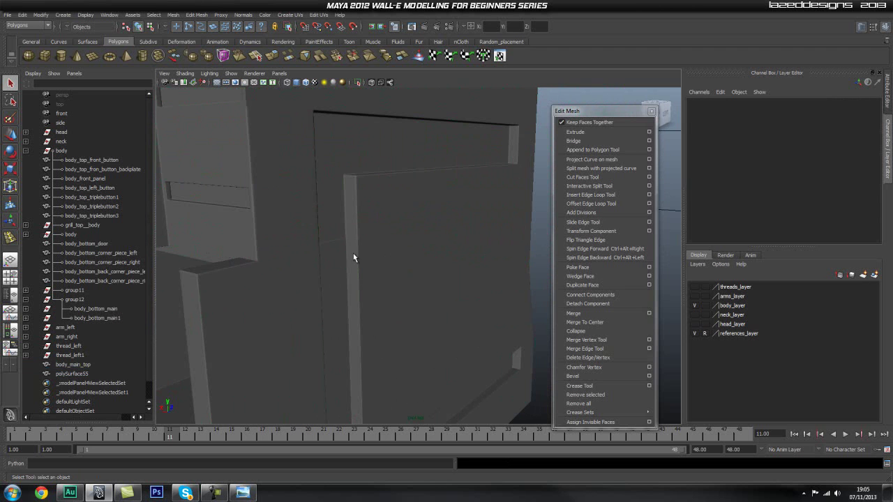
pyautogui.click(281, 249)
pyautogui.keyDown('alt'); pyautogui.moveTo(269, 243); pyautogui.dragTo(323, 229); pyautogui.keyUp('alt')
pyautogui.scroll(-3, 475, 243)
pyautogui.keyDown('alt'); pyautogui.moveTo(323, 229); pyautogui.dragTo(454, 221, button='right'); pyautogui.keyUp('alt')
pyautogui.keyDown('alt'); pyautogui.moveTo(454, 221); pyautogui.dragTo(509, 236); pyautogui.keyUp('alt')
pyautogui.keyDown('alt'); pyautogui.moveTo(509, 236); pyautogui.dragTo(258, 240, button='right'); pyautogui.keyUp('alt')
pyautogui.click(520, 239)
pyautogui.keyDown('alt'); pyautogui.moveTo(520, 238); pyautogui.dragTo(386, 256); pyautogui.keyUp('alt')
pyautogui.keyDown('alt'); pyautogui.moveTo(386, 256); pyautogui.dragTo(787, 249, button='right'); pyautogui.keyUp('alt')
pyautogui.keyDown('alt'); pyautogui.moveTo(495, 266); pyautogui.dragTo(400, 263); pyautogui.keyUp('alt')
pyautogui.keyDown('alt'); pyautogui.moveTo(455, 278); pyautogui.dragTo(504, 297); pyautogui.keyUp('alt')
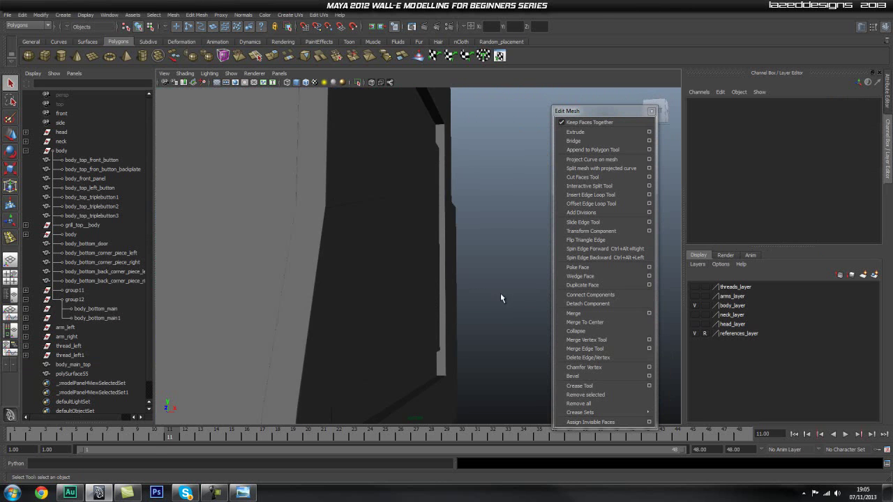
pyautogui.keyDown('alt'); pyautogui.moveTo(390, 189); pyautogui.dragTo(432, 261); pyautogui.keyUp('alt')
# Try to align the upper body with the lower body by nudging it slightly along X.
pyautogui.click(384, 225)
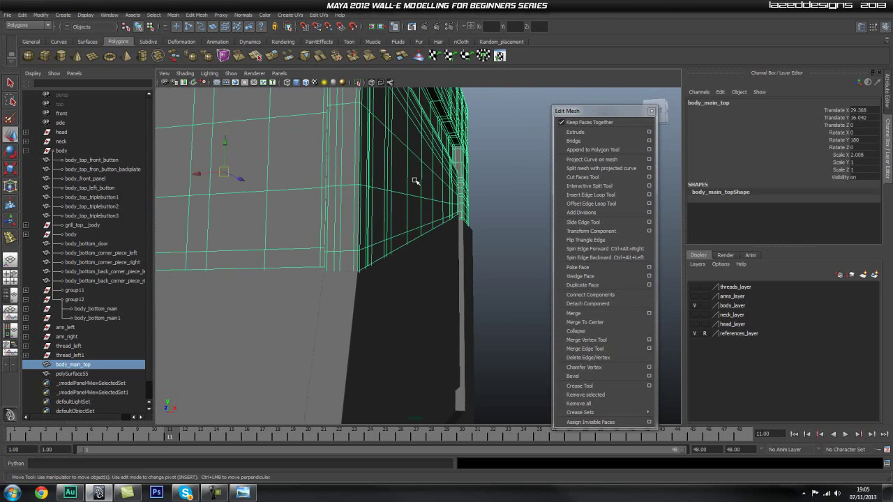
pyautogui.moveTo(197, 175); pyautogui.dragTo(198, 175)
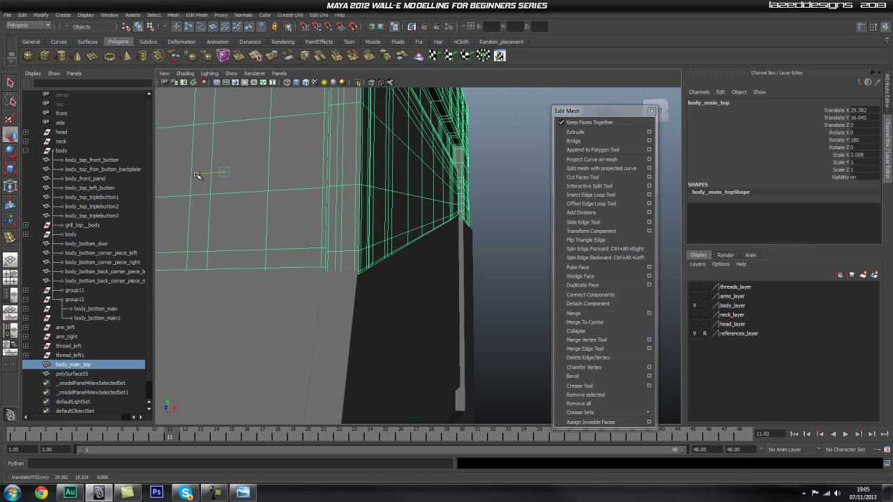
pyautogui.moveTo(197, 175); pyautogui.dragTo(196, 175)
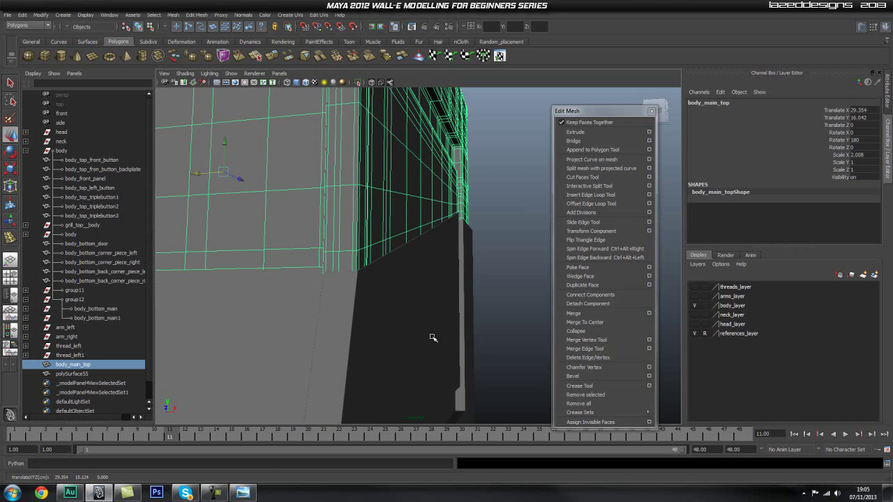
pyautogui.click(378, 342)
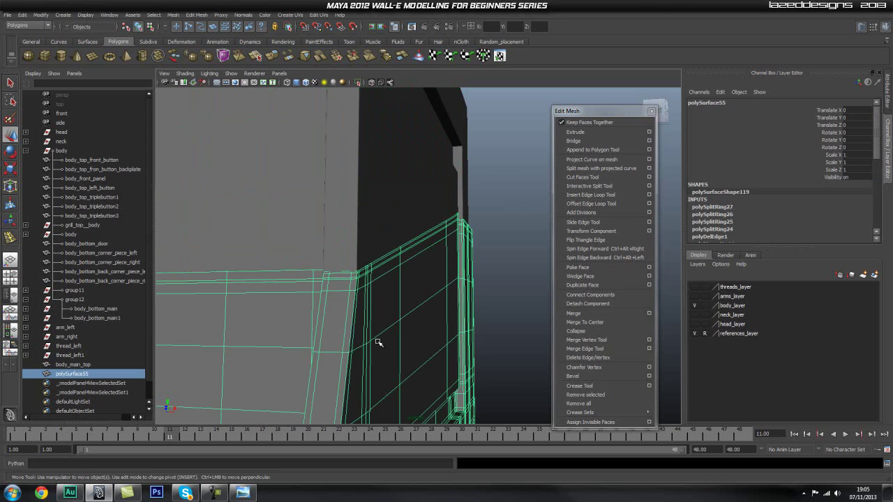
pyautogui.click(363, 225)
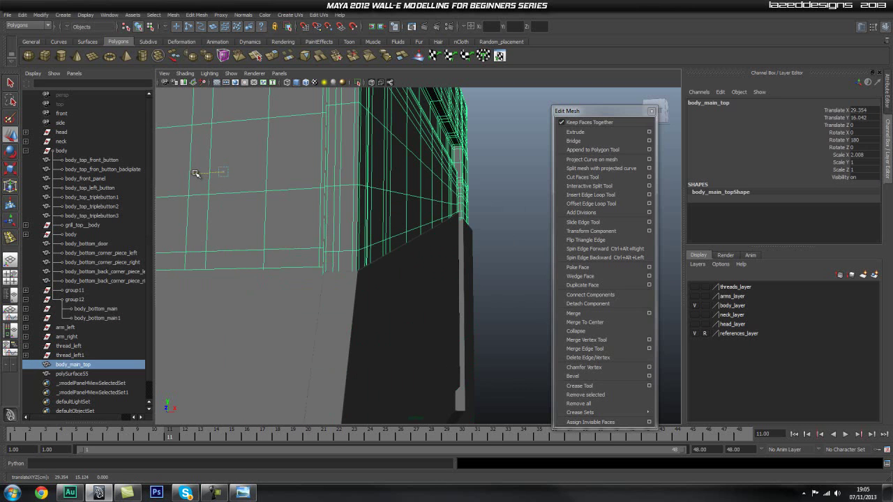
pyautogui.moveTo(196, 173); pyautogui.dragTo(196, 173)
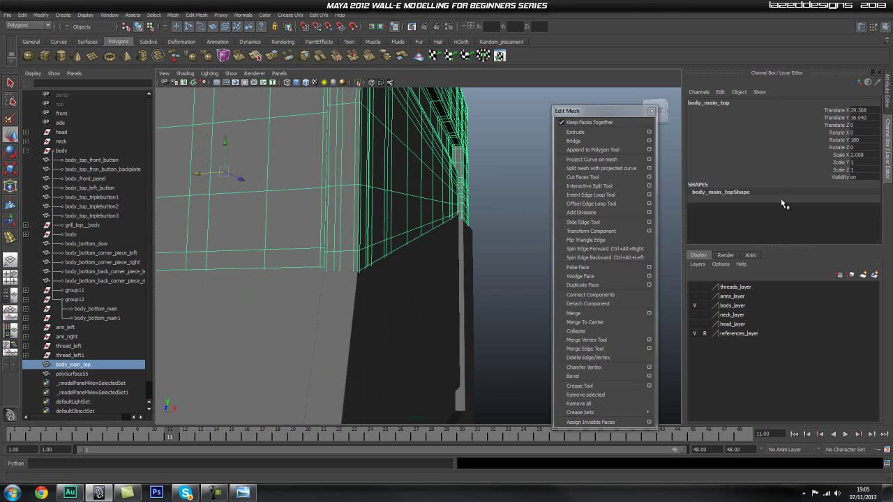
# Clear the selection and examine the assembled upper and lower body from the side, front and above.
pyautogui.click(431, 259)
pyautogui.keyDown('alt'); pyautogui.moveTo(442, 261); pyautogui.dragTo(399, 260); pyautogui.keyUp('alt')
pyautogui.keyDown('alt'); pyautogui.moveTo(399, 260); pyautogui.dragTo(316, 281, button='right'); pyautogui.keyUp('alt')
pyautogui.keyDown('alt'); pyautogui.moveTo(317, 281); pyautogui.dragTo(427, 268); pyautogui.keyUp('alt')
pyautogui.keyDown('alt'); pyautogui.moveTo(302, 272); pyautogui.dragTo(258, 273, button='right'); pyautogui.keyUp('alt')
pyautogui.keyDown('alt'); pyautogui.moveTo(356, 266); pyautogui.dragTo(420, 291, button='middle'); pyautogui.keyUp('alt')
pyautogui.moveTo(421, 291)
pyautogui.keyDown('alt'); pyautogui.mouseDown()
pyautogui.moveTo(442, 303)
pyautogui.moveTo(454, 297)
pyautogui.moveTo(433, 279)
pyautogui.mouseUp(); pyautogui.keyUp('alt')
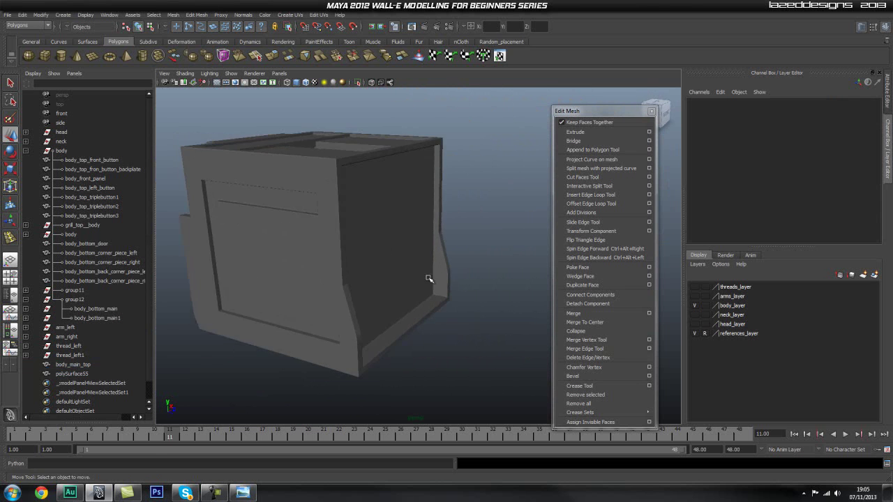
pyautogui.keyDown('alt'); pyautogui.moveTo(432, 279); pyautogui.dragTo(379, 253, button='right'); pyautogui.keyUp('alt')
pyautogui.keyDown('alt'); pyautogui.moveTo(378, 253); pyautogui.dragTo(446, 295); pyautogui.keyUp('alt')
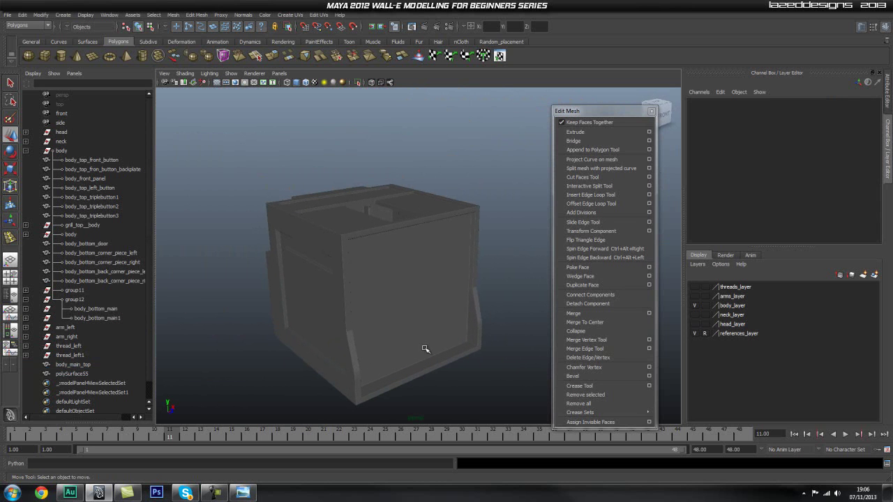
pyautogui.keyDown('alt'); pyautogui.moveTo(409, 340); pyautogui.dragTo(429, 334); pyautogui.keyUp('alt')
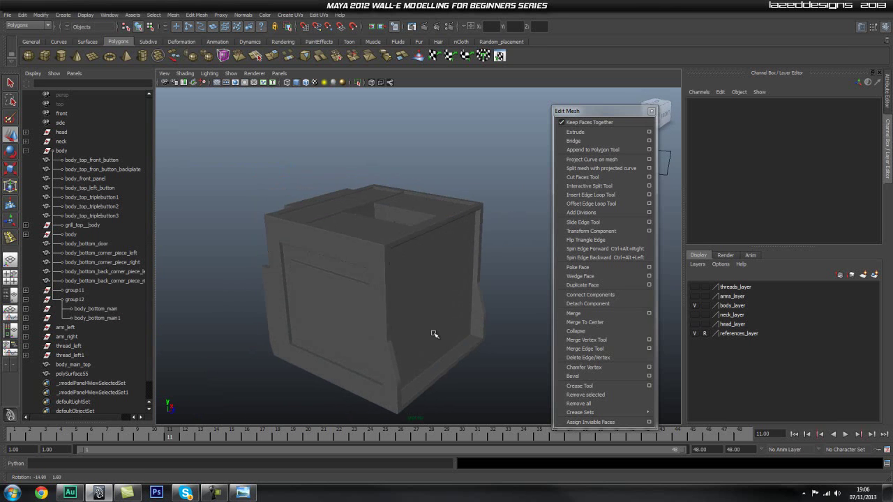